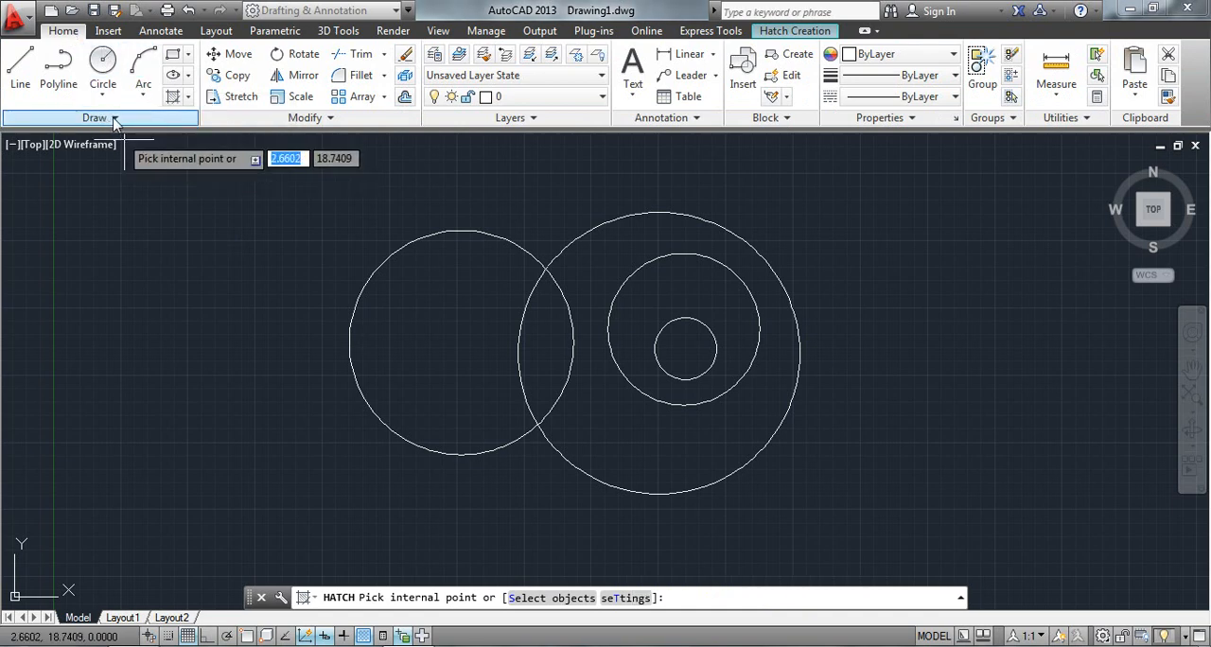
Start a hatch and examine the additional boundary, property and origin settings.
left_click(183, 104)
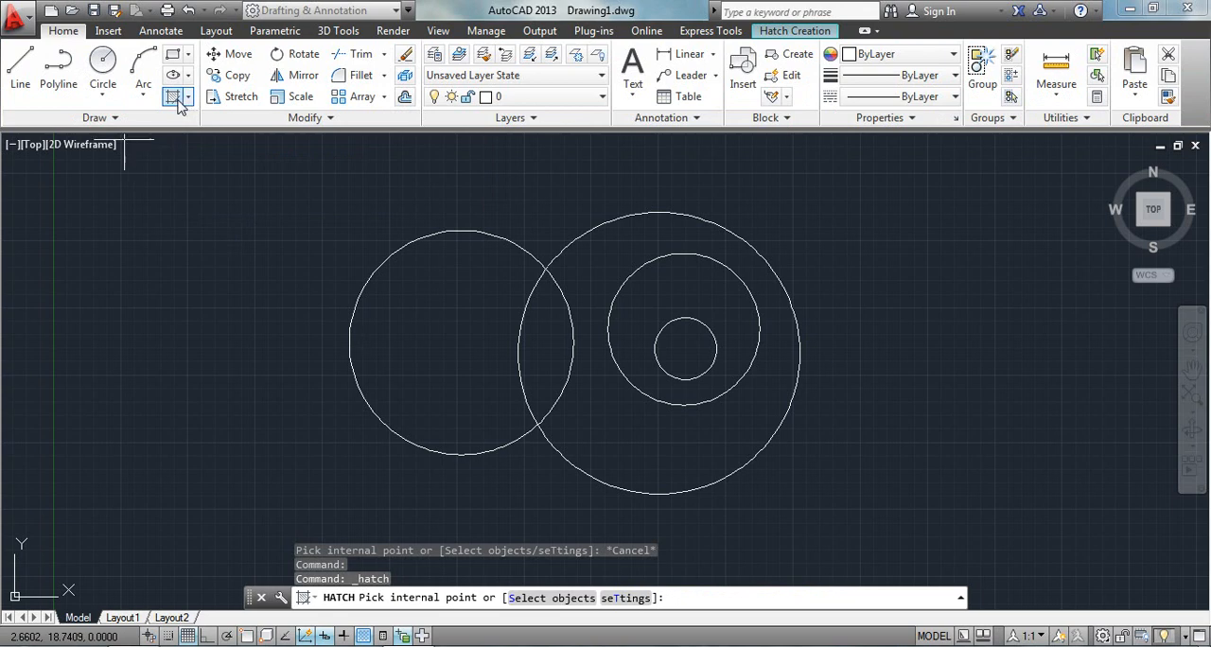
left_click(776, 32)
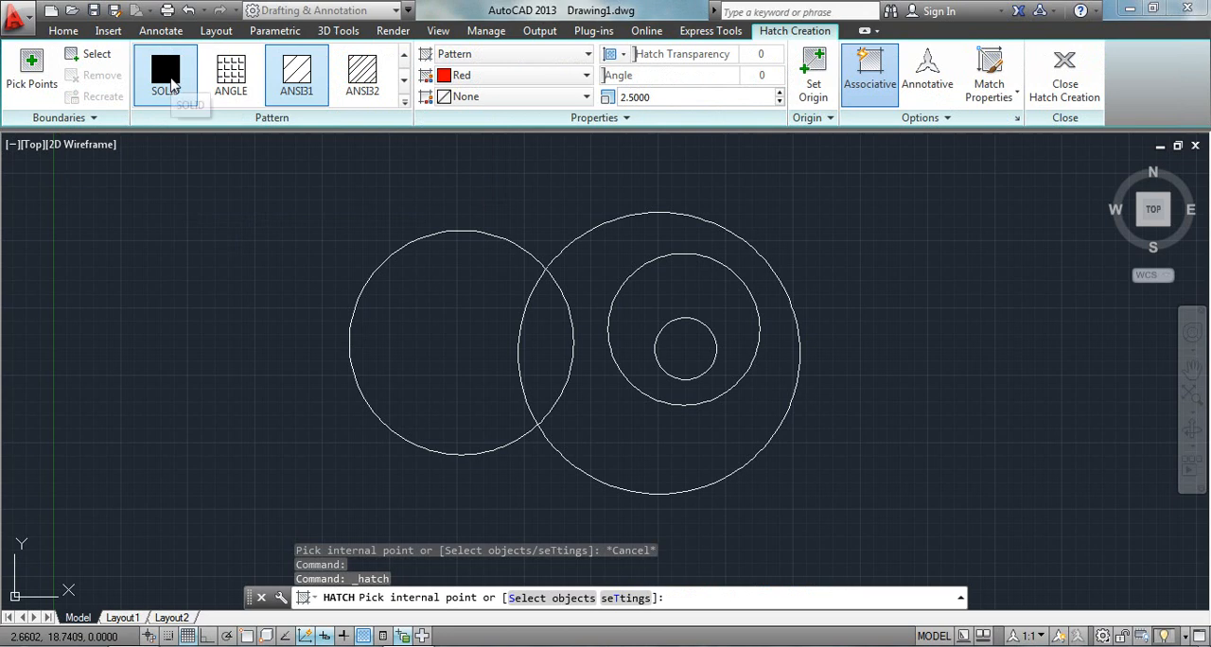
left_click(92, 119)
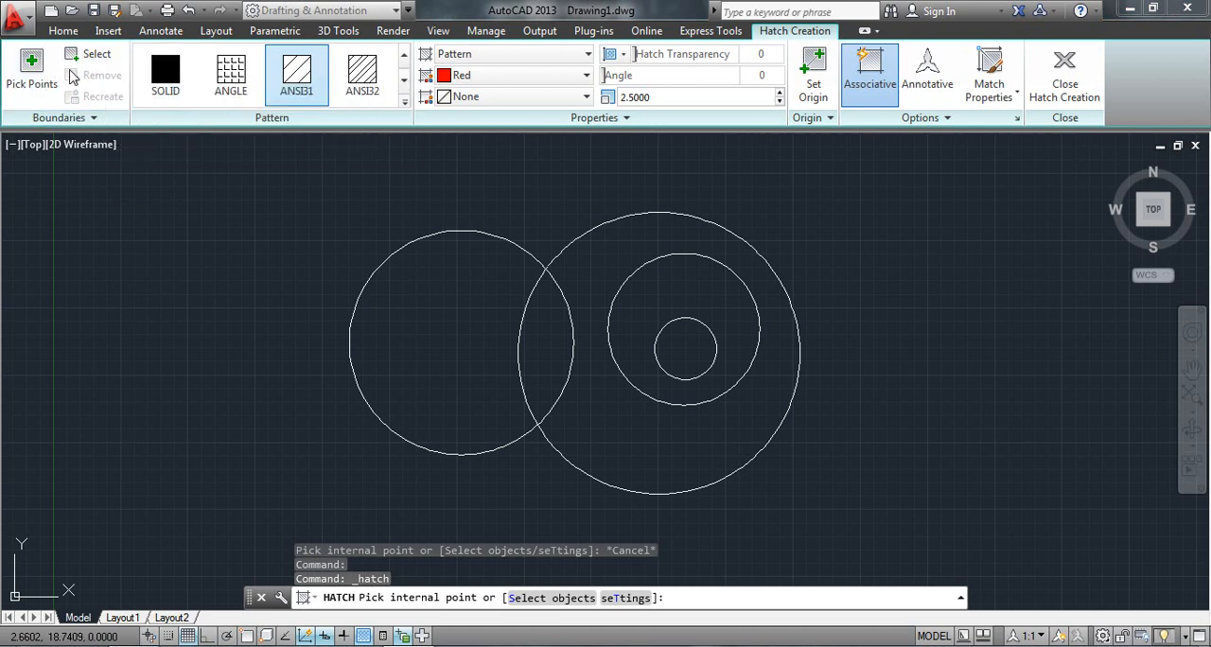
left_click(589, 119)
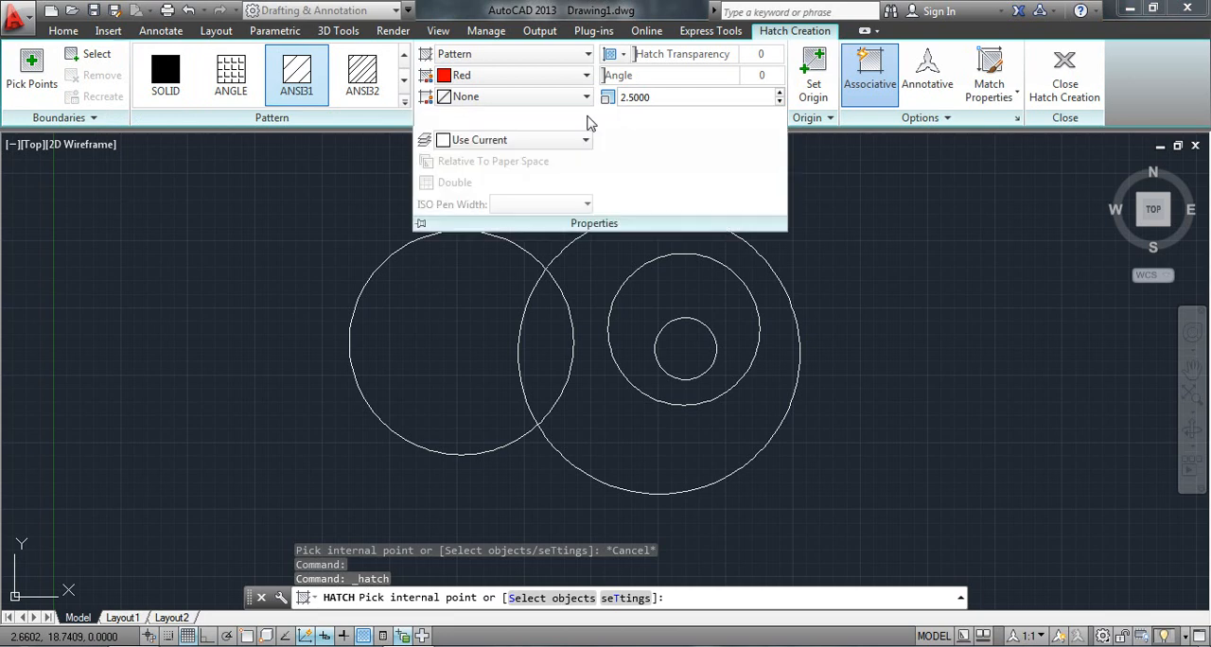
left_click(584, 141)
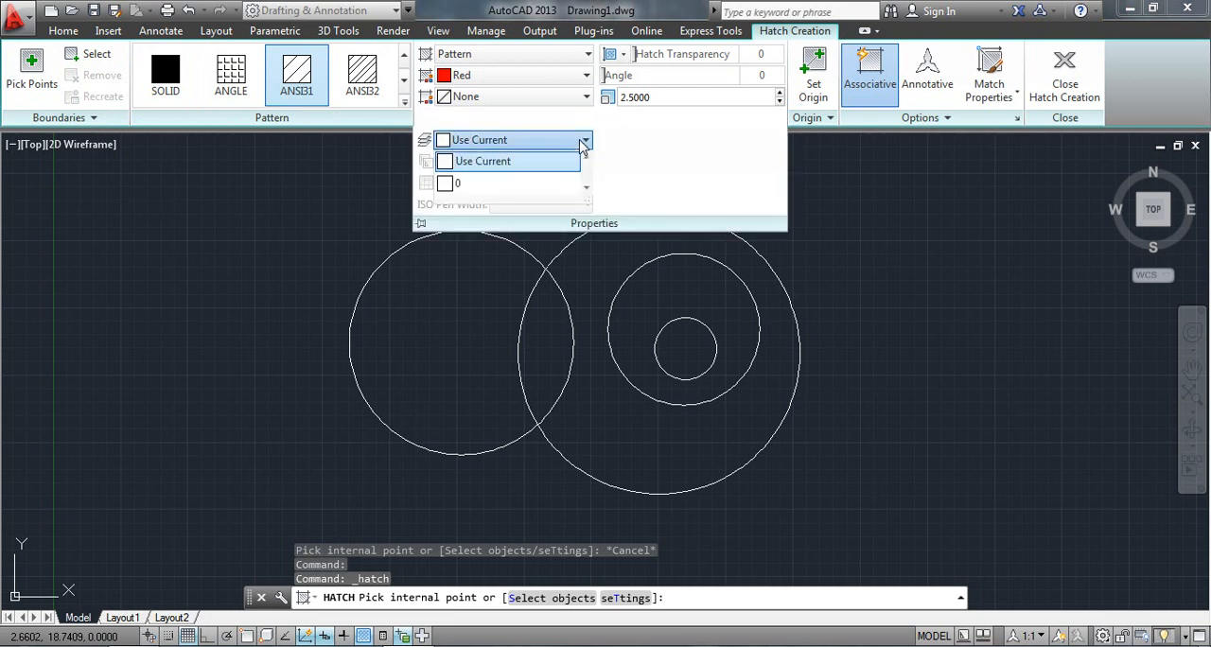
left_click(587, 140)
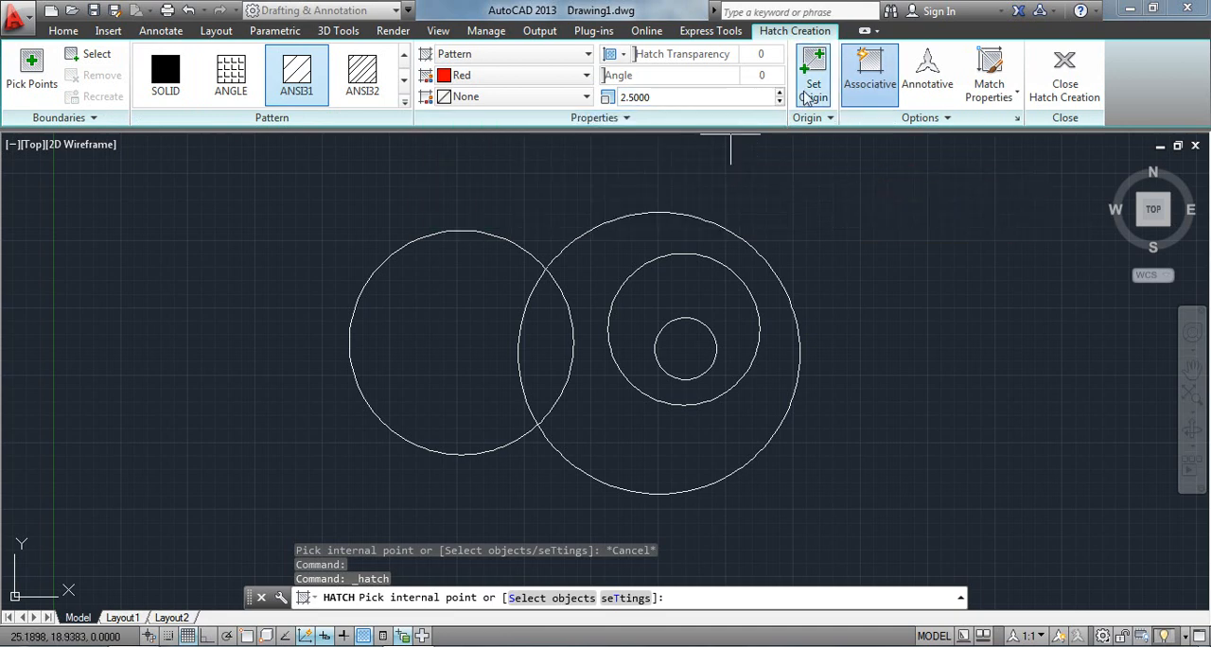
left_click(824, 117)
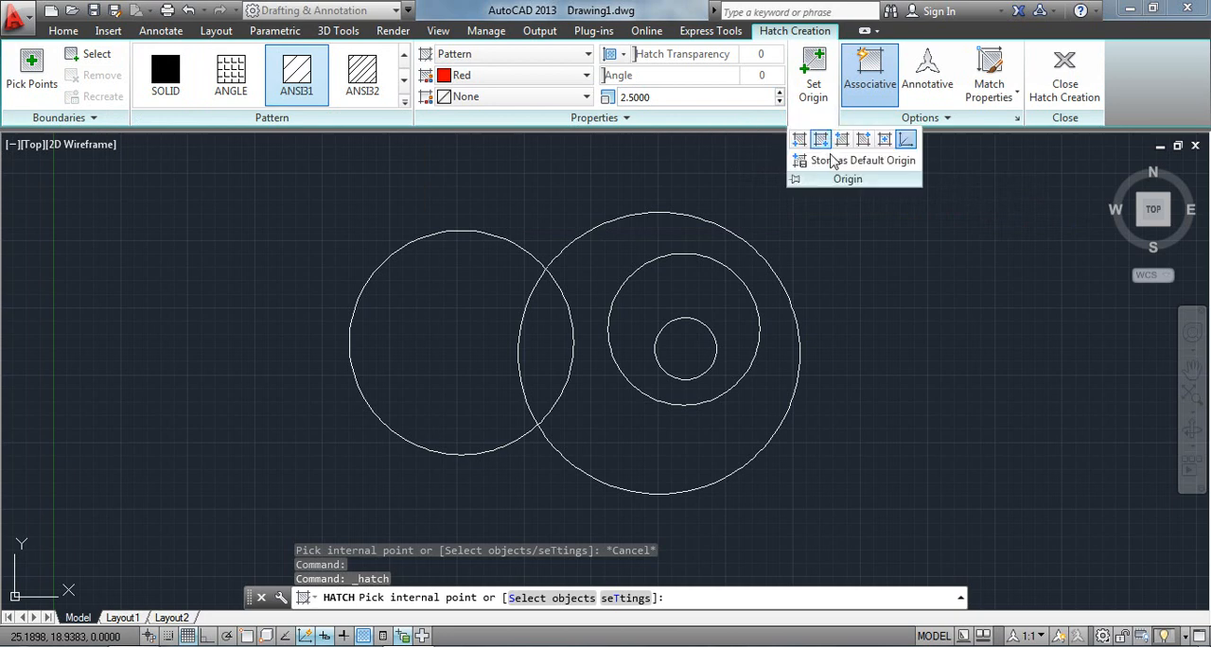
left_click(875, 224)
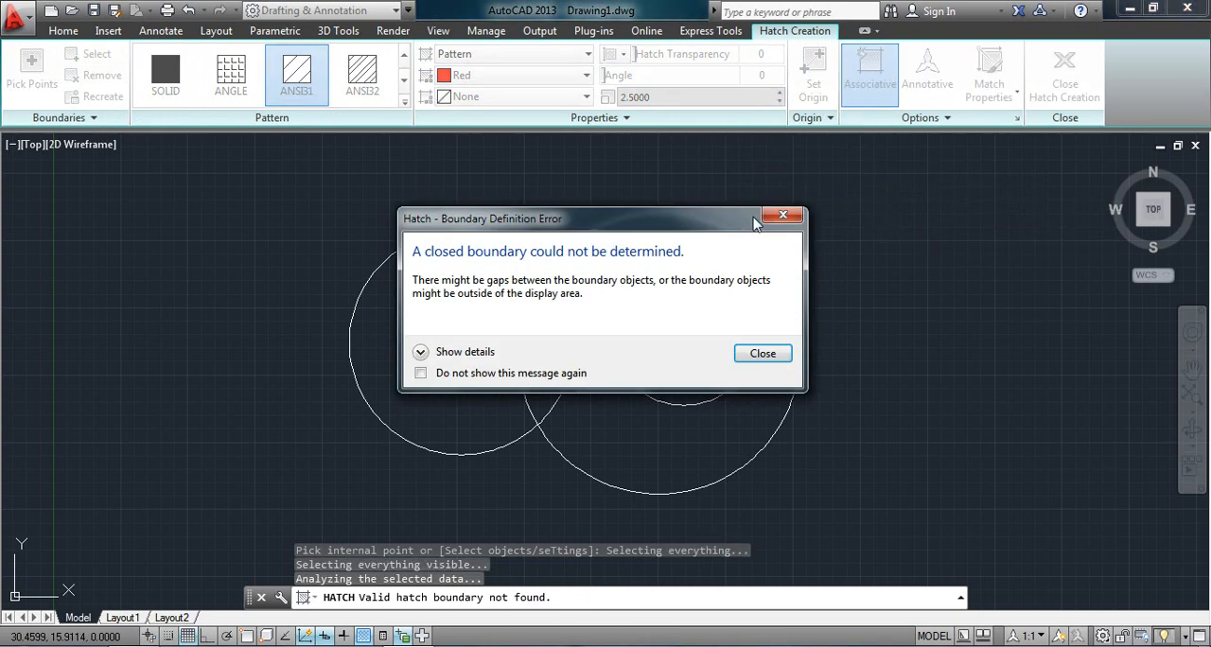
left_click(785, 216)
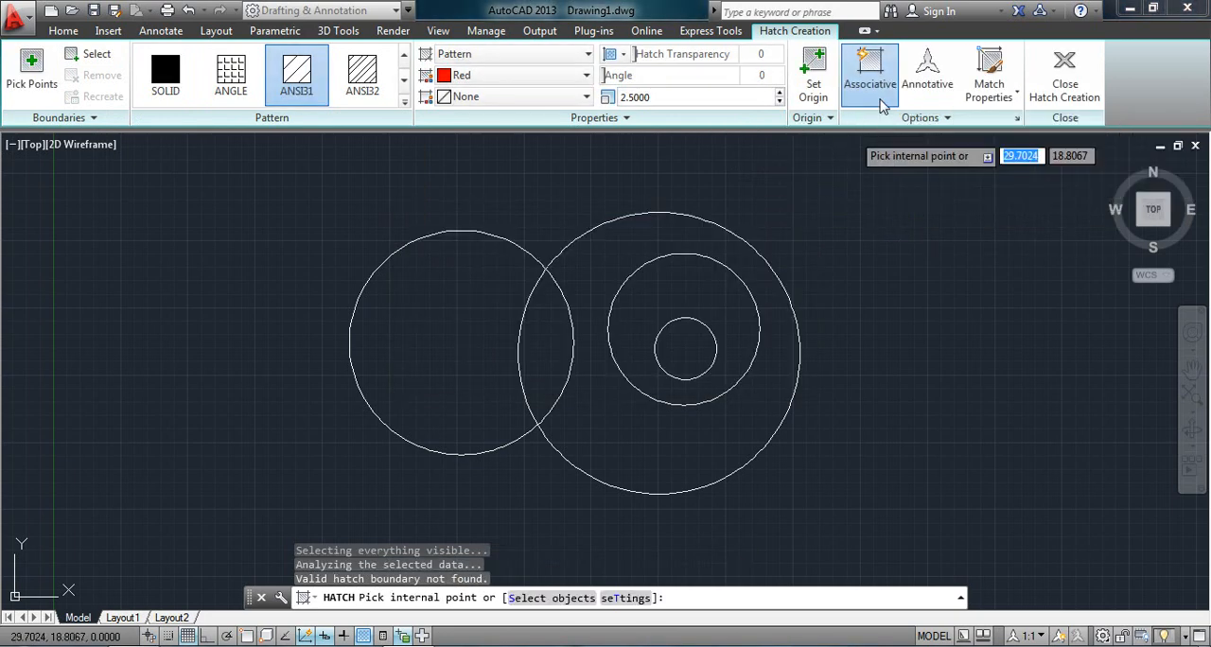
Turn off the associative setting for the hatch and look through the additional hatch options.
left_click(872, 95)
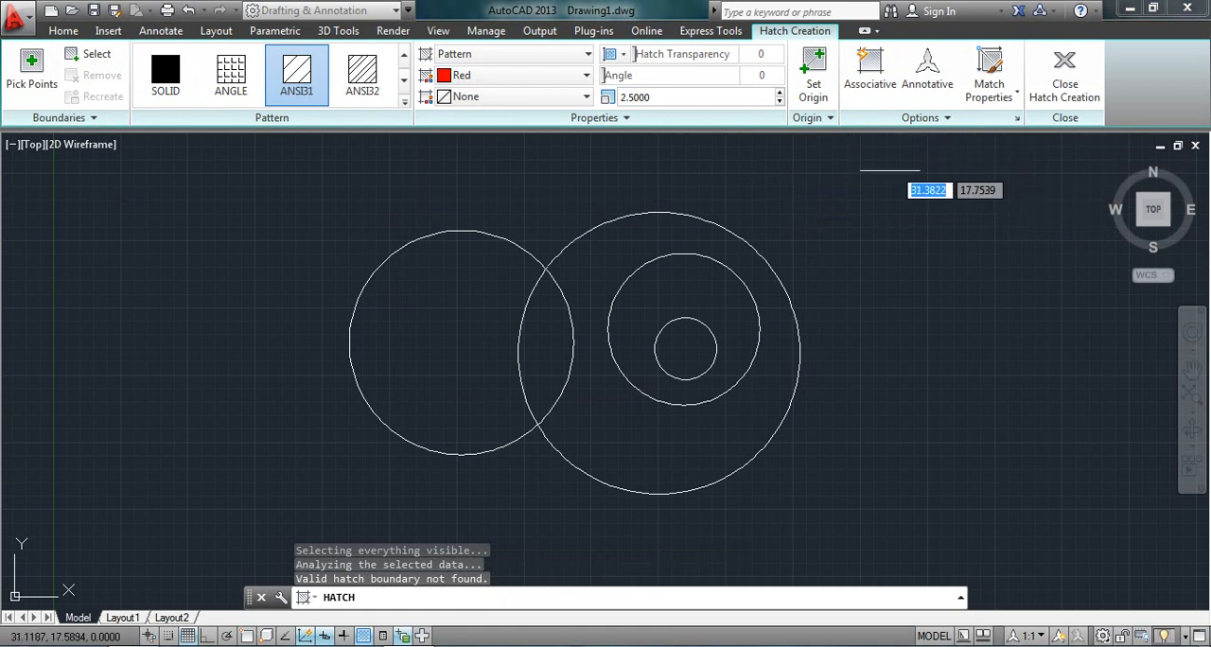
left_click(944, 120)
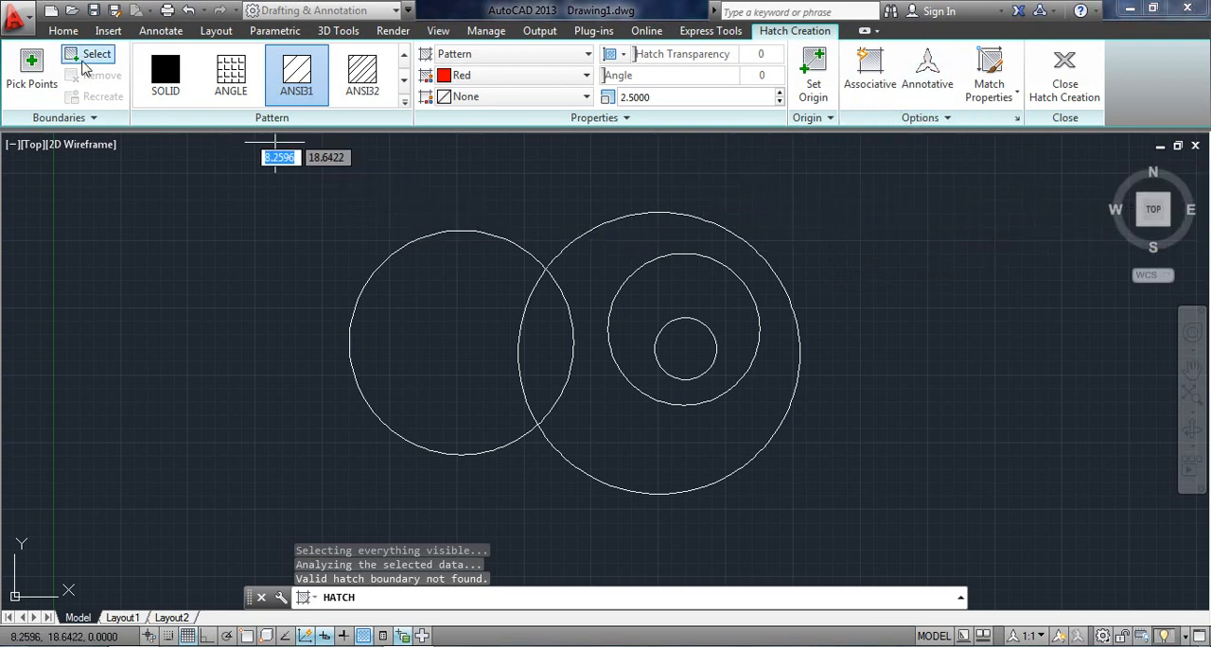
Draw a four-sided line outline beside the circles, with a slanted upper edge about 6 units long and a gap in its lower edge.
left_click(63, 30)
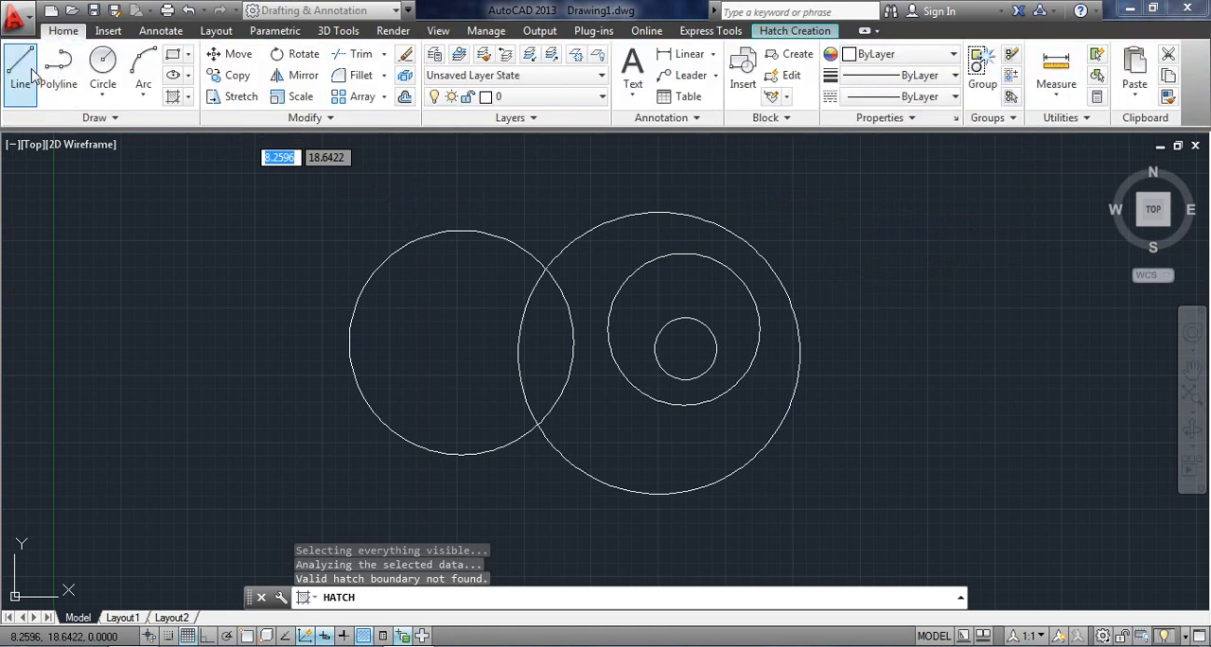
left_click(32, 74)
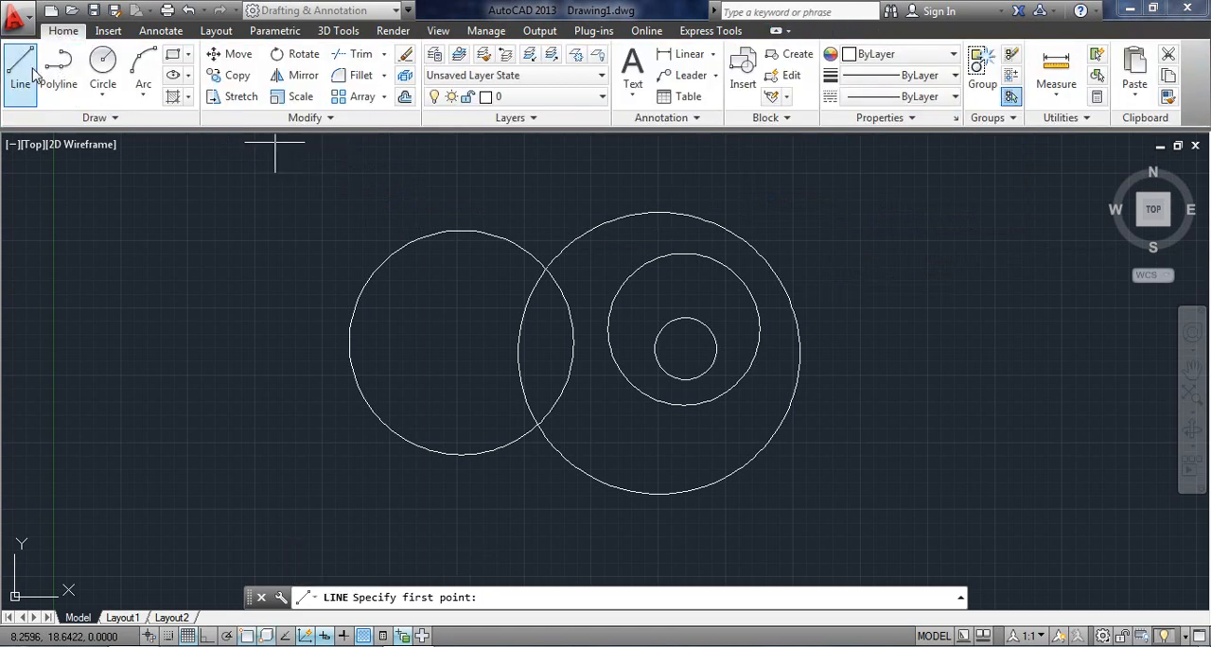
left_click(94, 396)
left_click(94, 288)
left_click(242, 252)
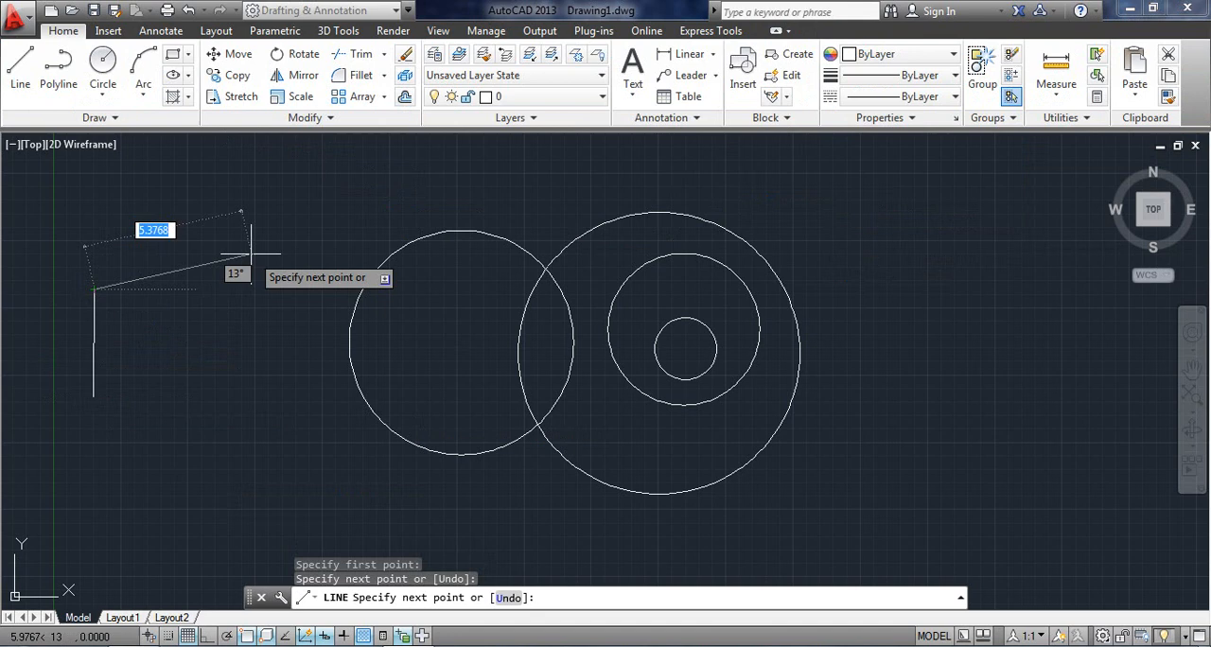
left_click(244, 381)
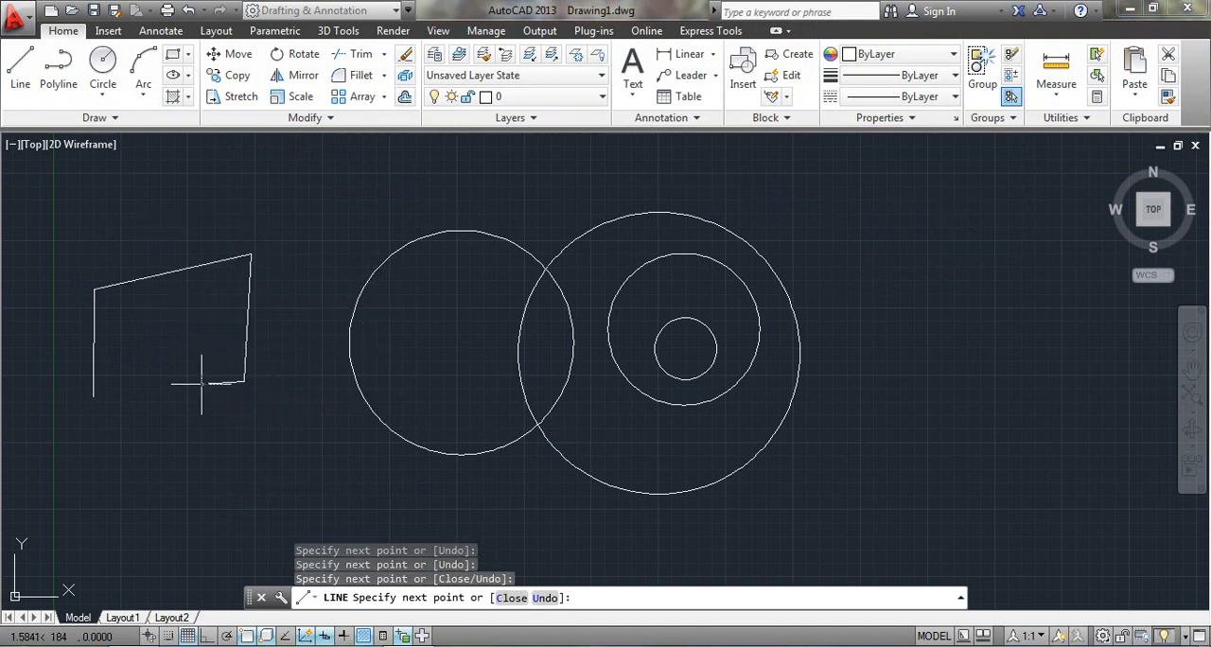
key("Escape")
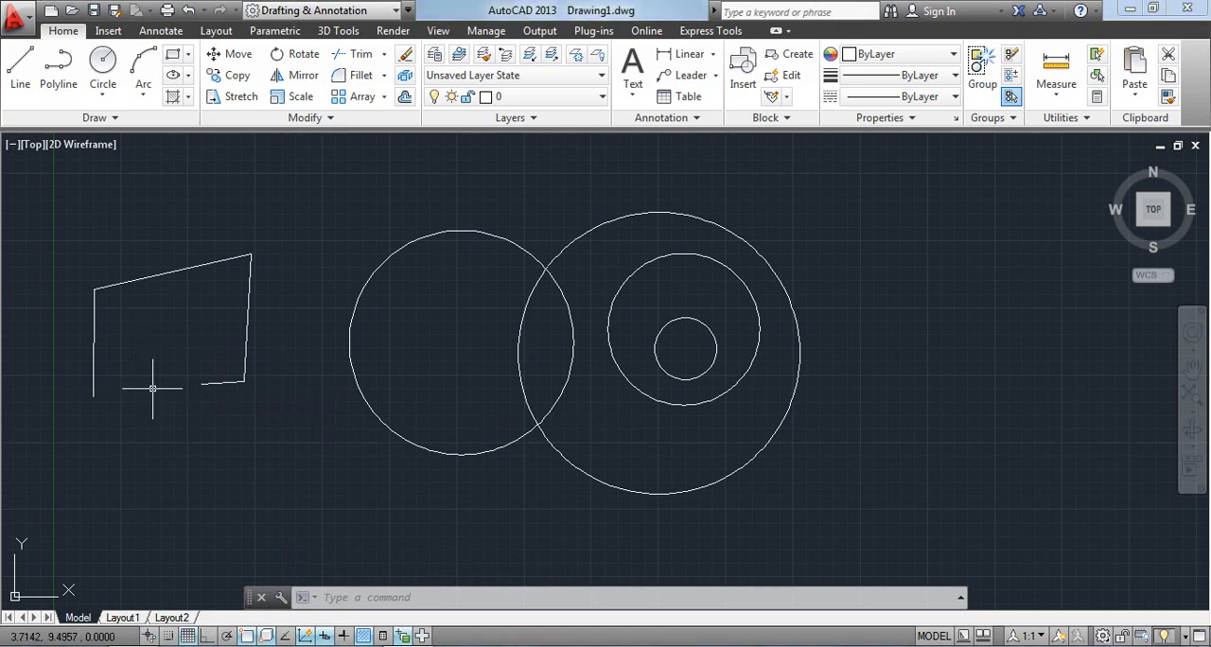
Try to hatch the inside of the open four-sided outline with the red ANSI31 pattern.
left_click(173, 96)
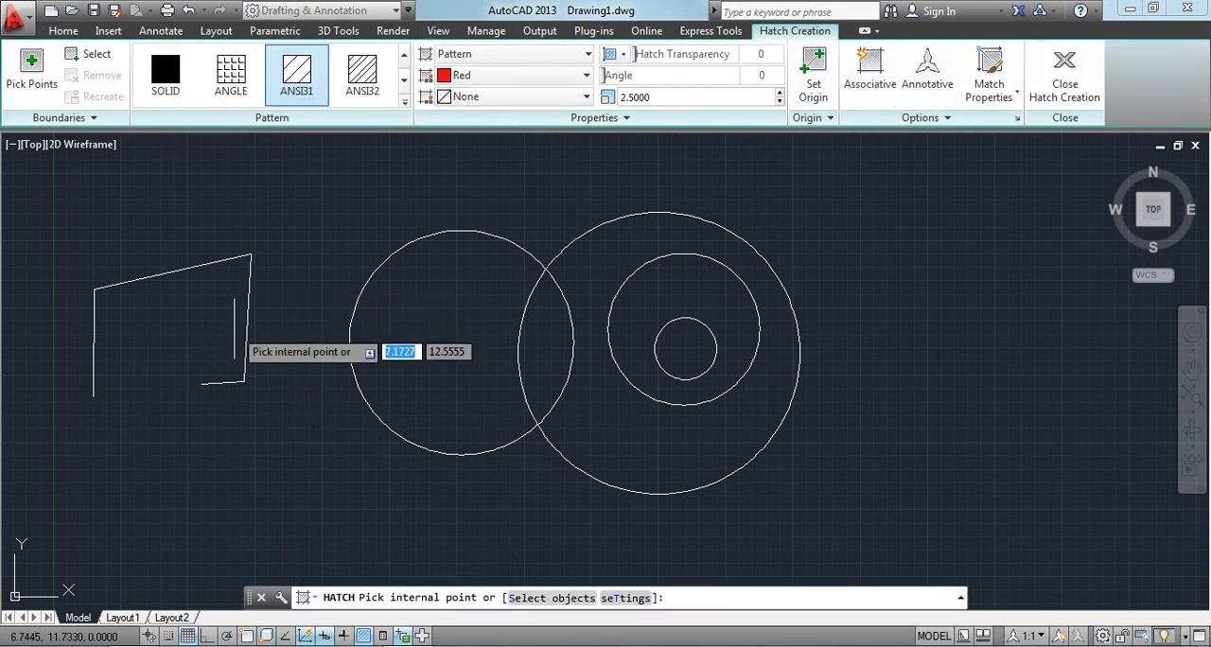
left_click(189, 307)
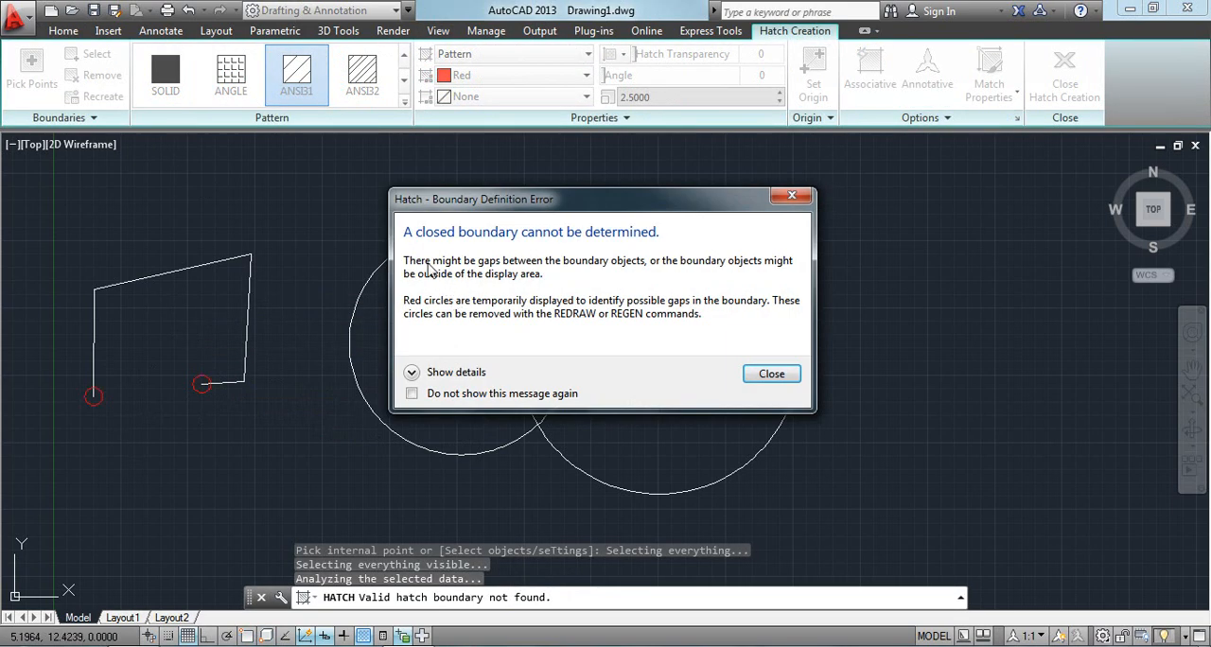
left_click(780, 202)
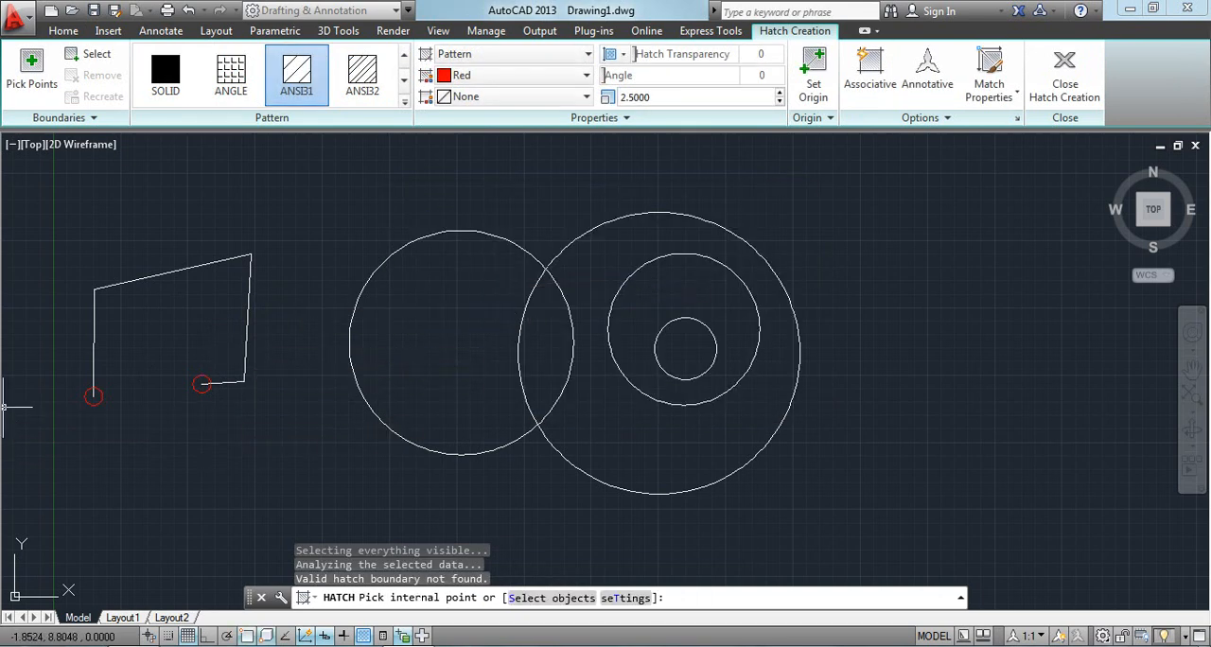
key("Escape")
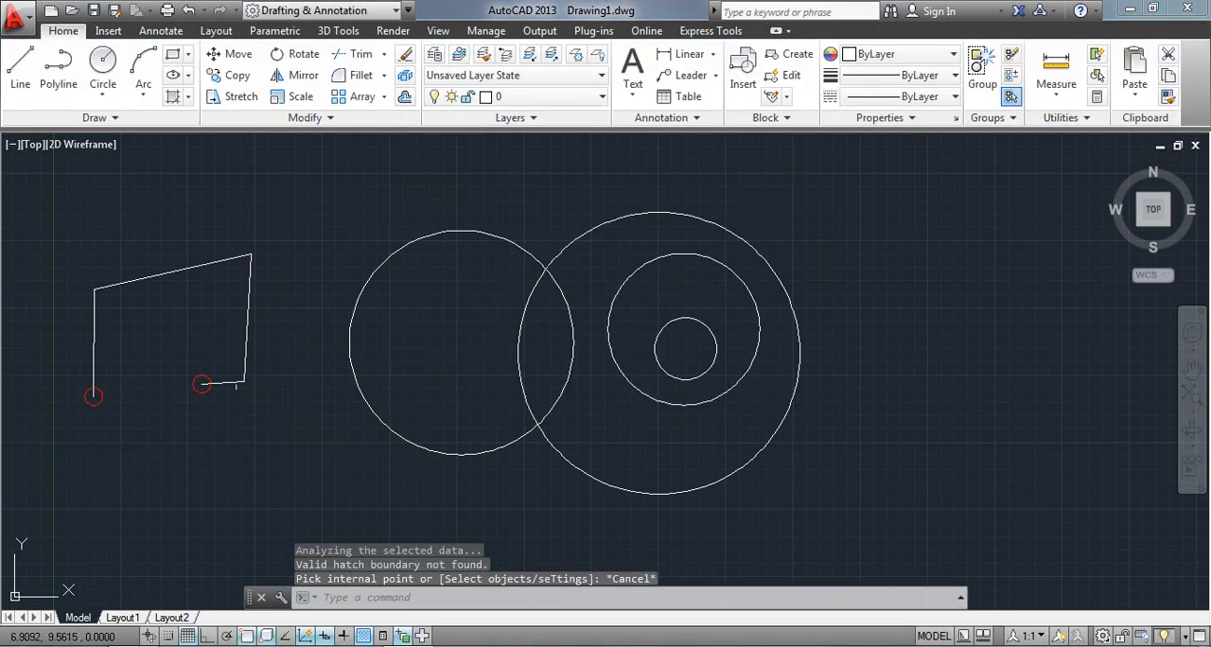
Set the hatch gap tolerance to 5 and hatch the open outline with ANSI31, continuing despite the gap.
left_click(171, 102)
left_click(284, 106)
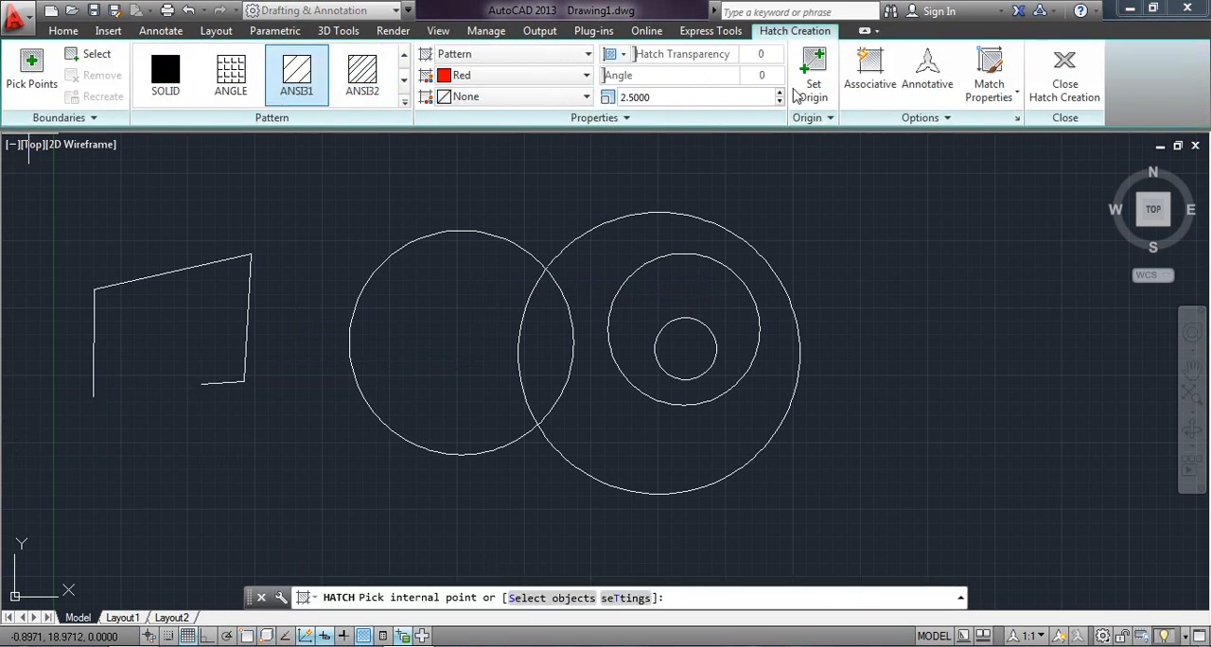
left_click(910, 118)
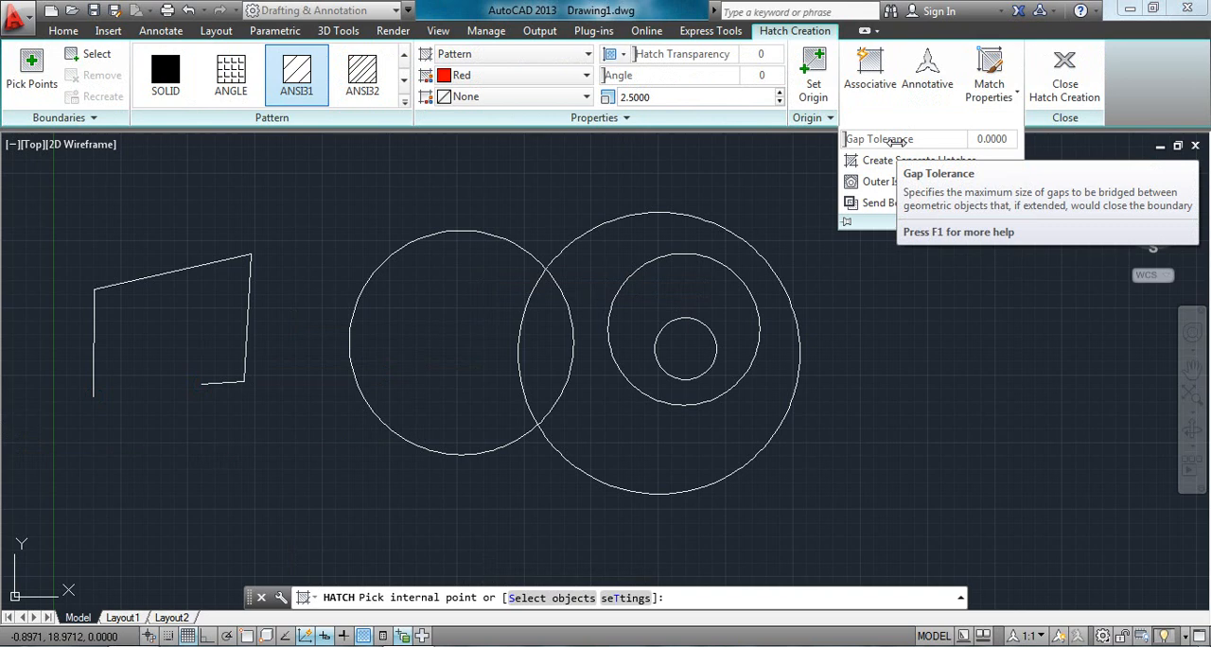
left_click(991, 140)
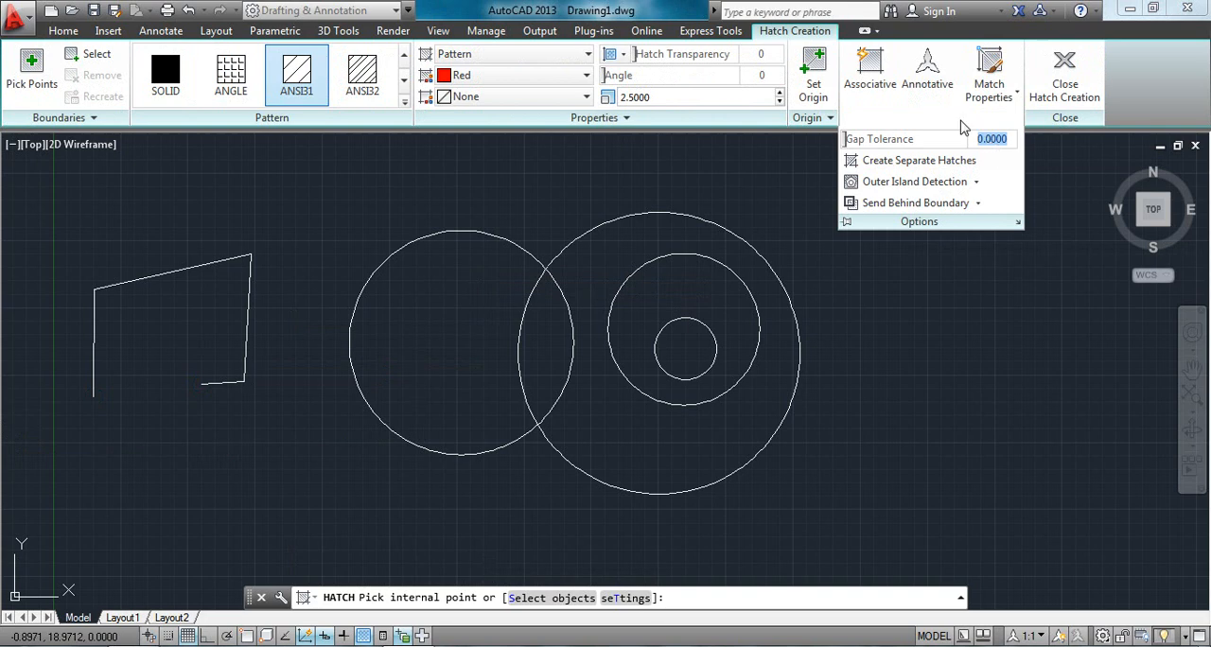
type("5")
key("Return")
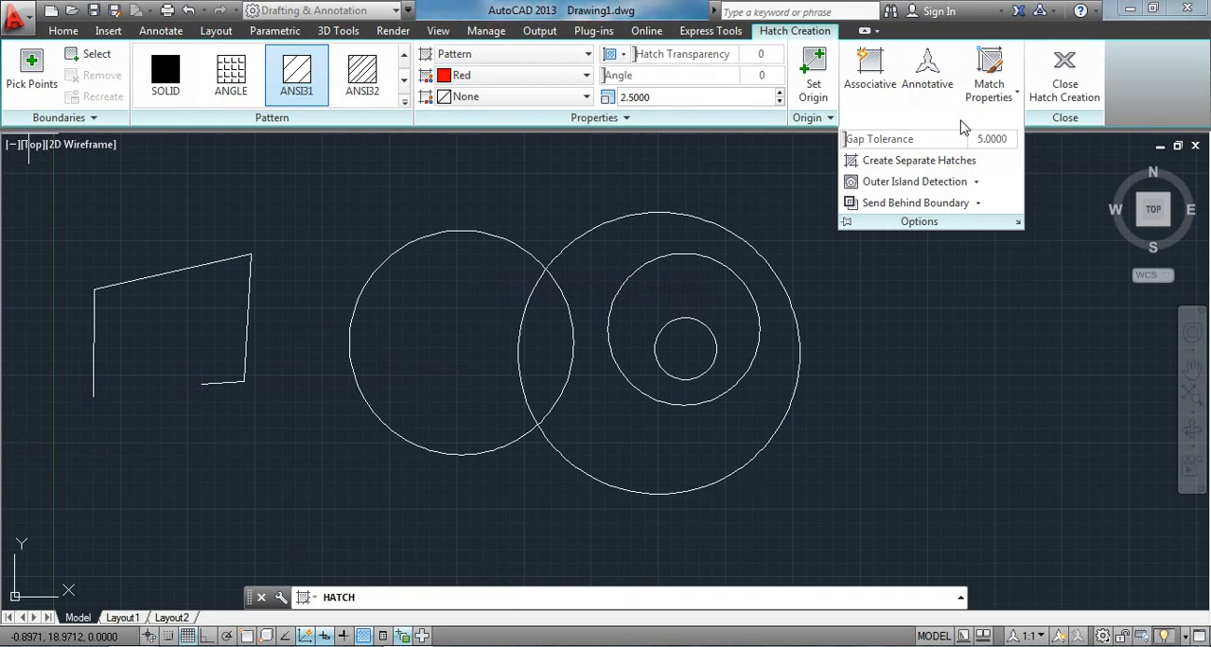
left_click(203, 320)
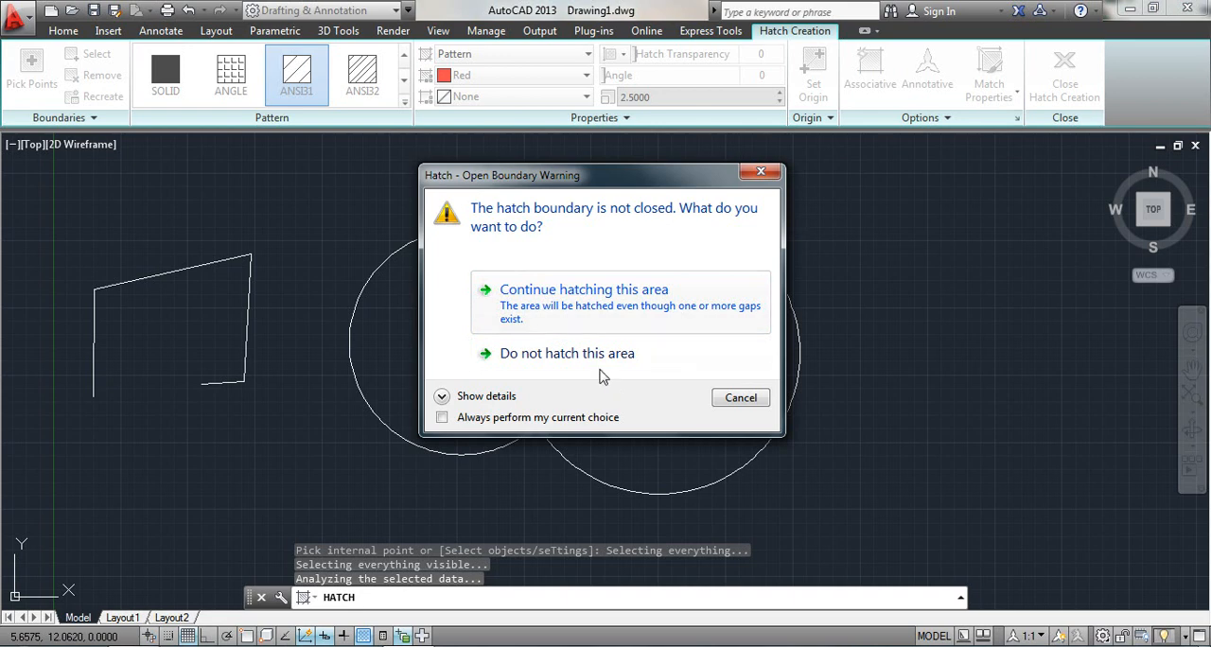
left_click(577, 297)
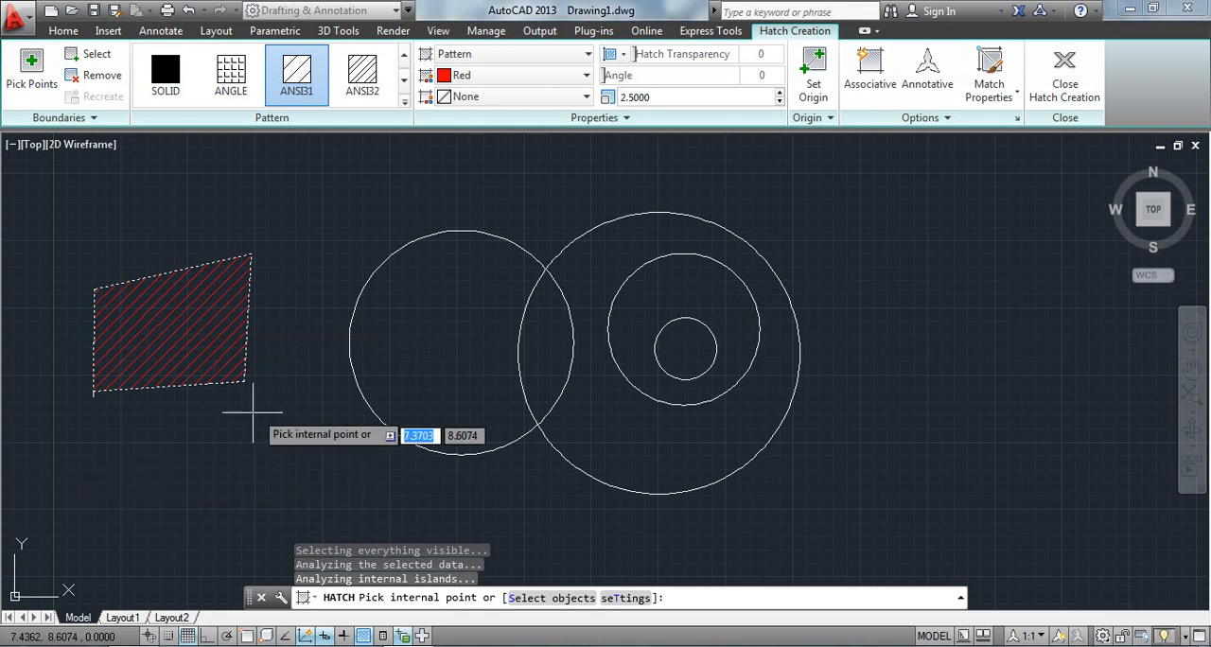
key("Escape")
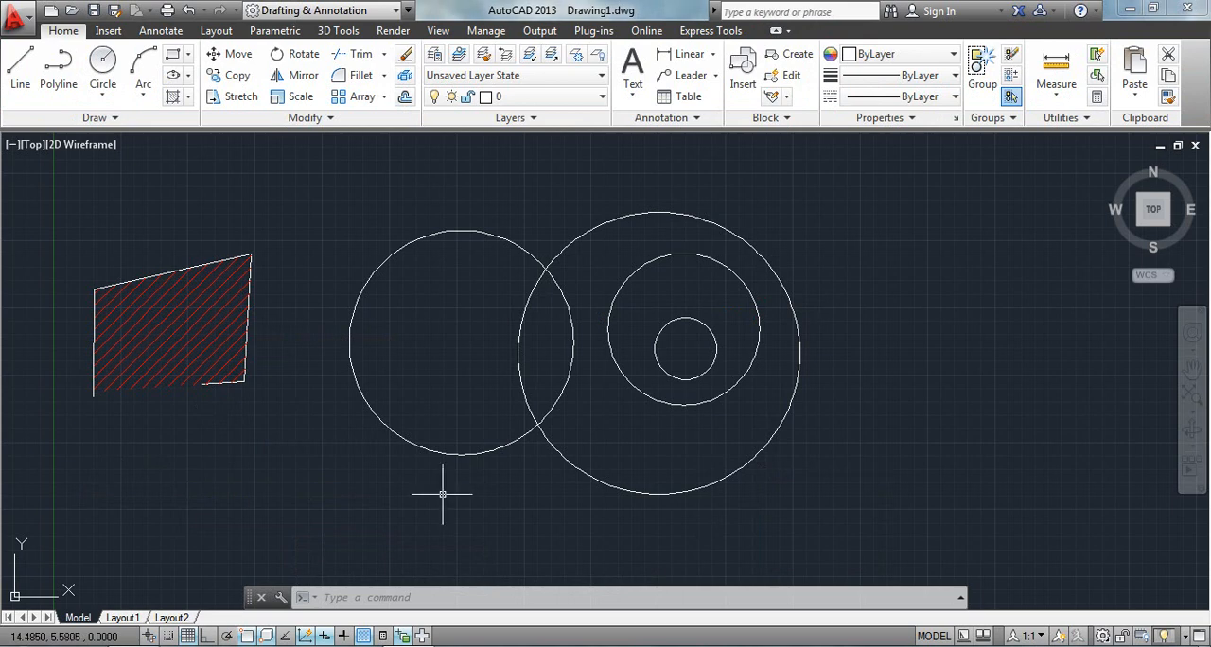
Undo the hatch on the open outline and the outline itself, leaving only the circles.
type("Z")
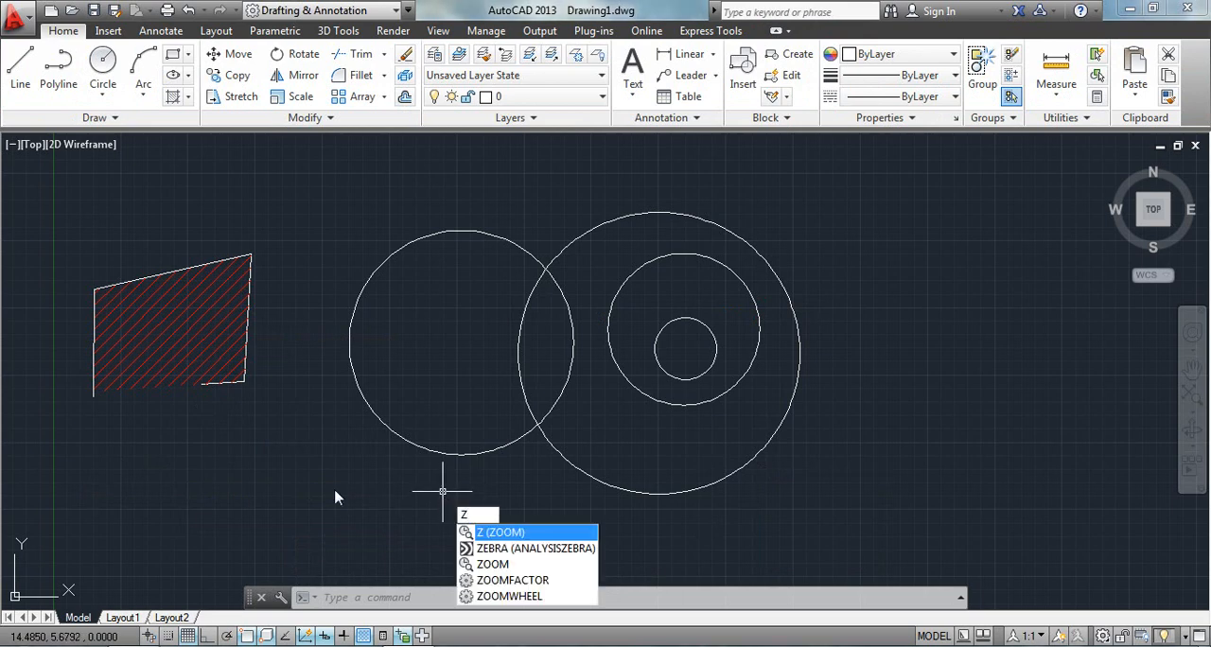
key("Escape")
key("ctrl+z")
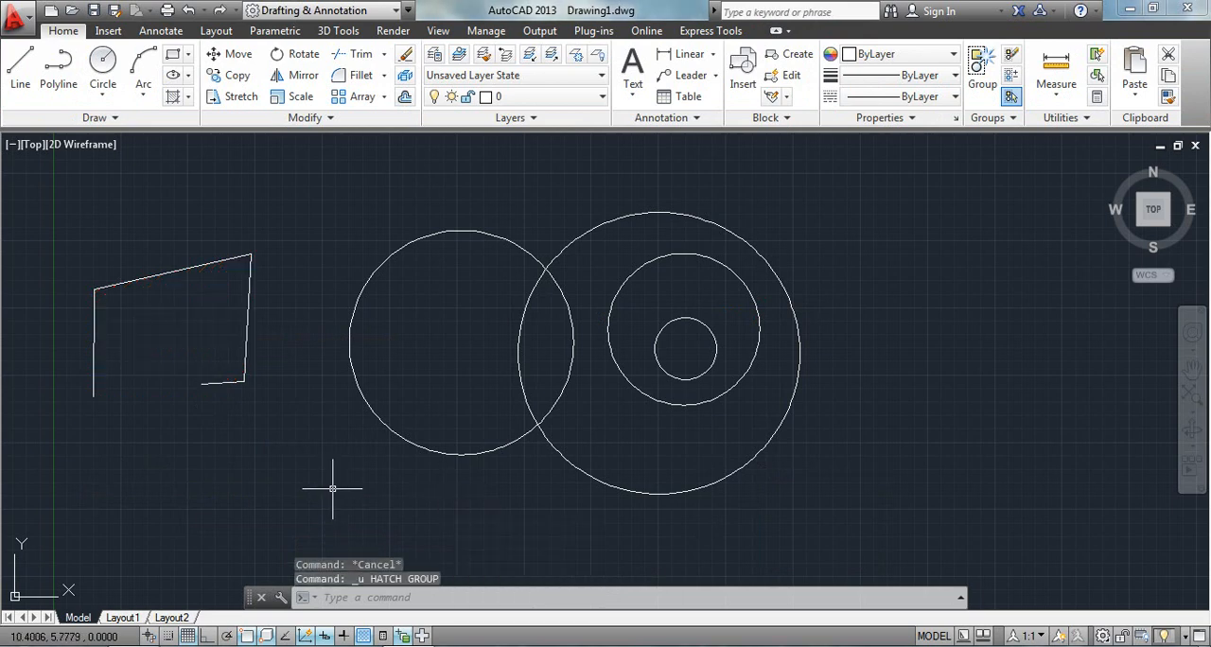
key("ctrl+z")
key("ctrl+z")
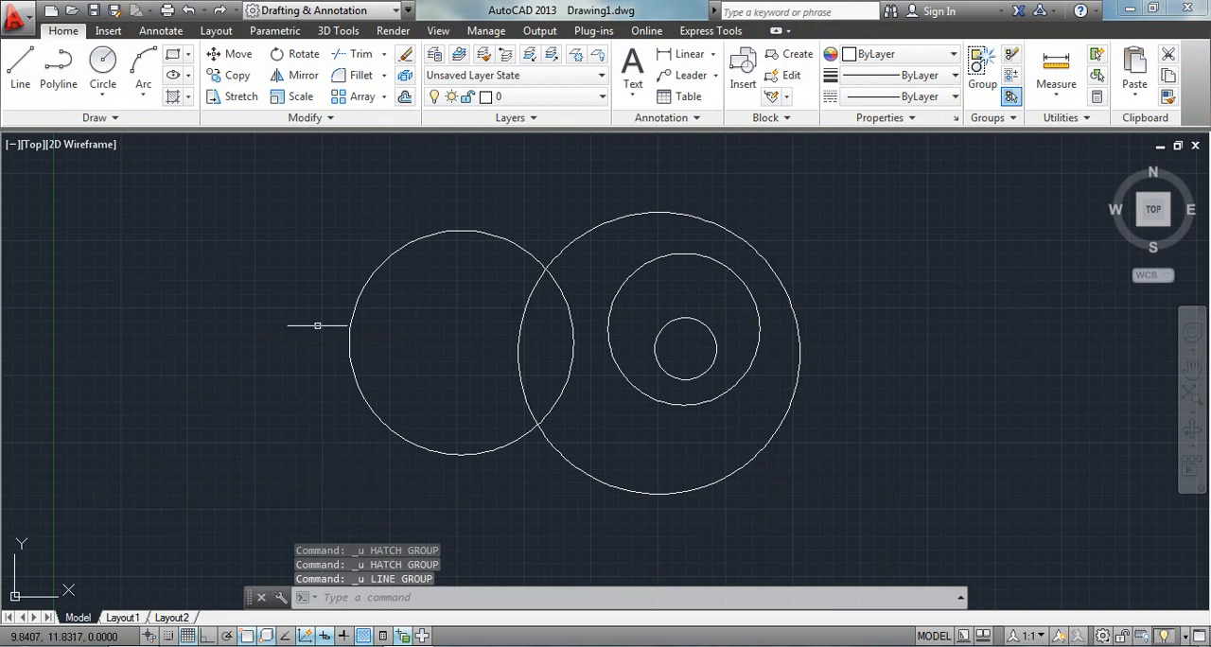
Hatch the left circle and the large circle's area around its inner circle with the red ANGLE pattern in one Hatch command.
left_click(188, 99)
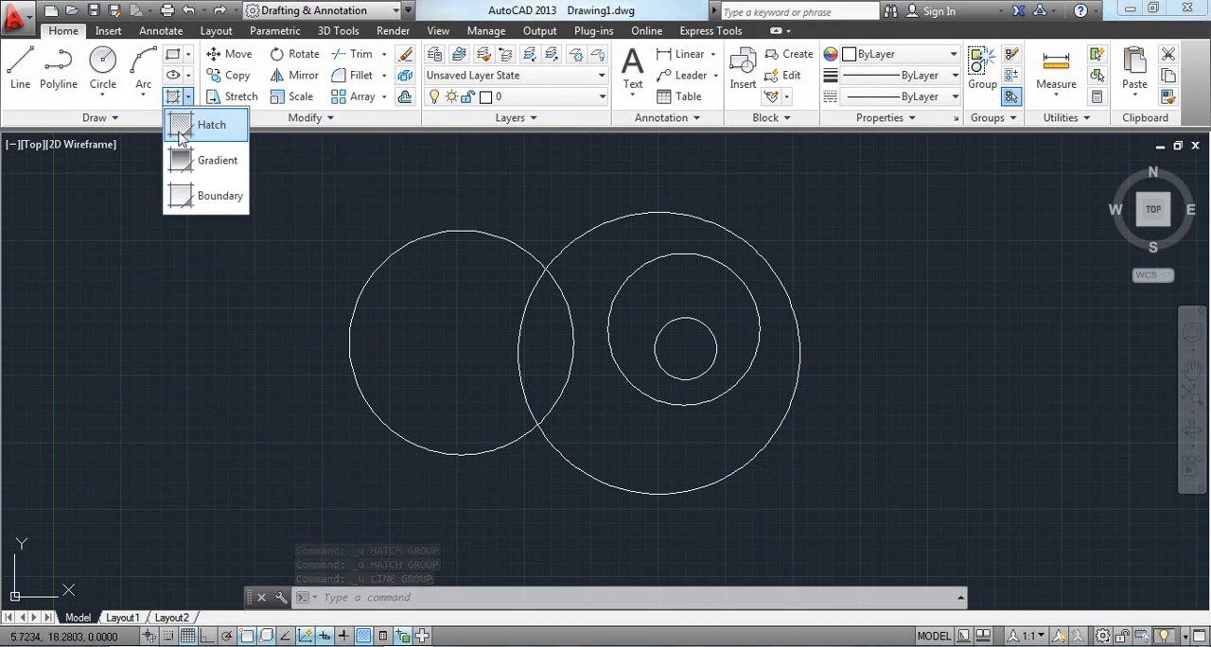
left_click(181, 133)
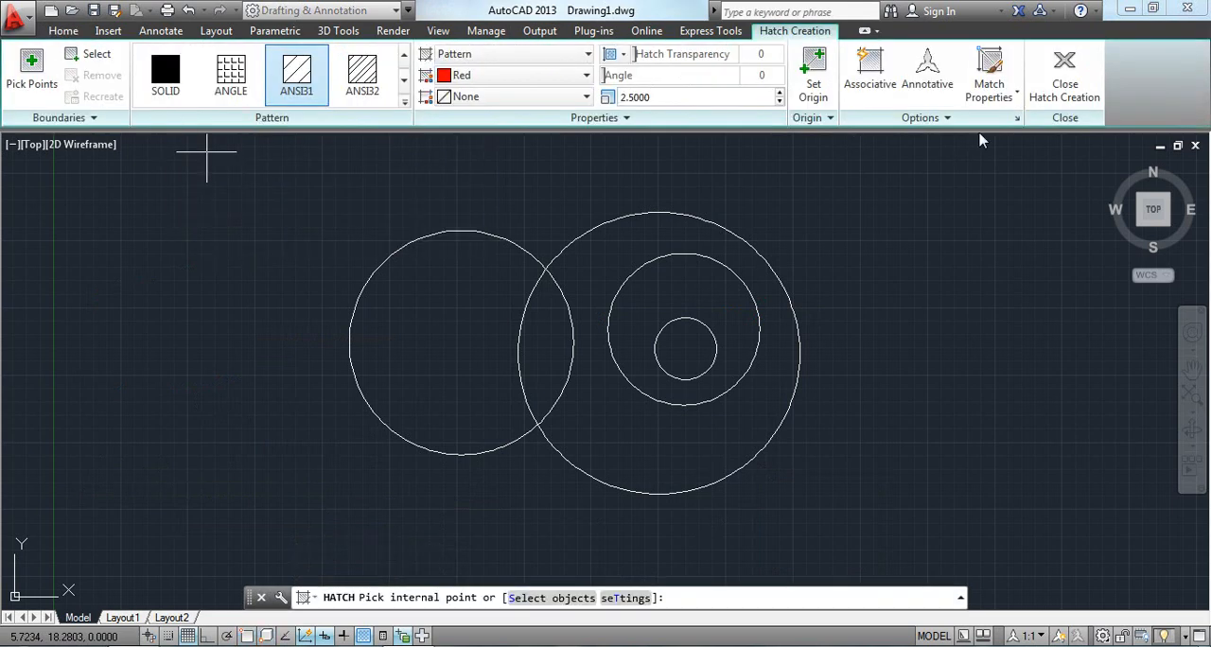
left_click(932, 119)
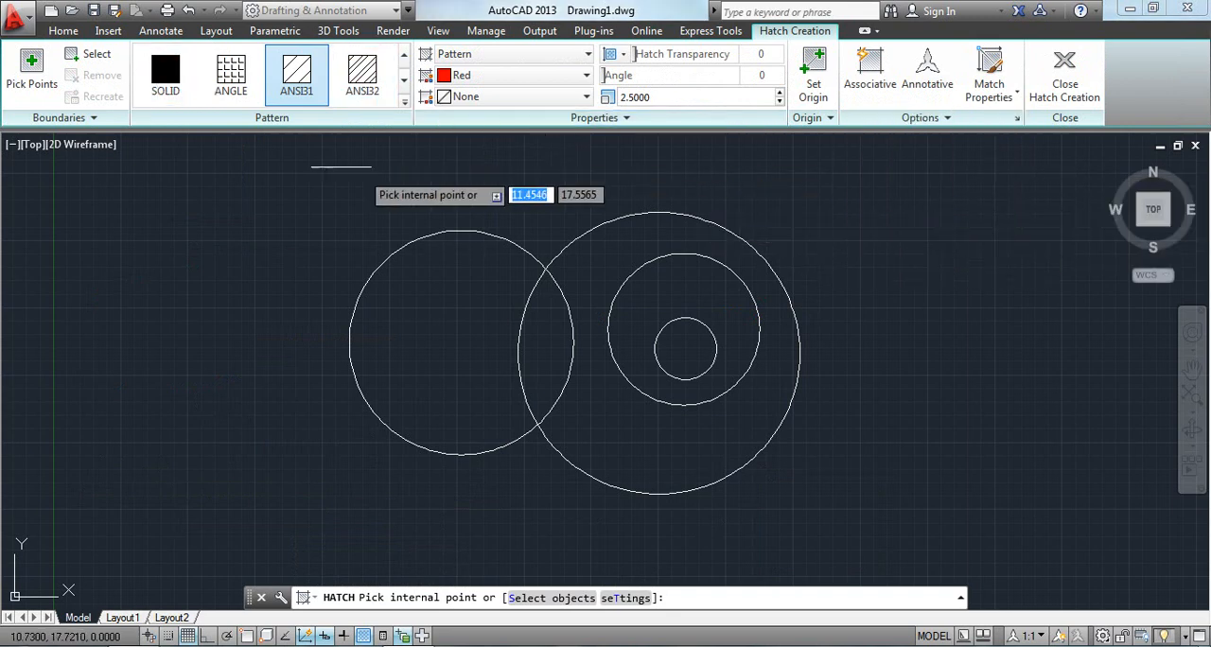
left_click(238, 74)
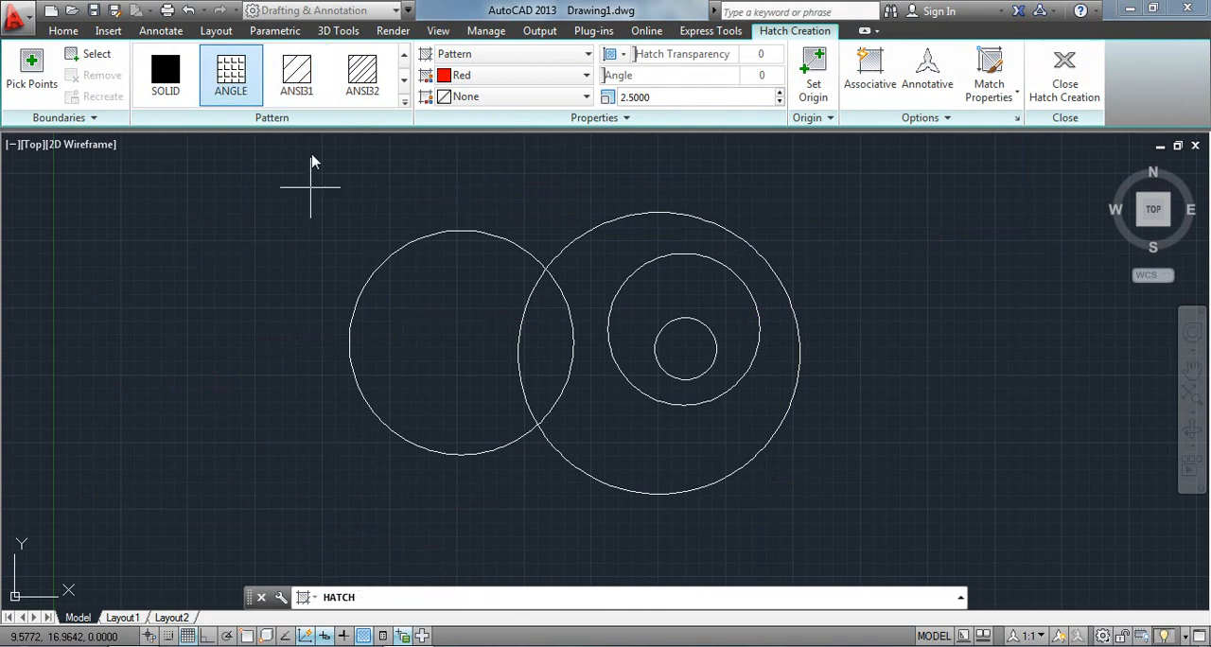
left_click(443, 312)
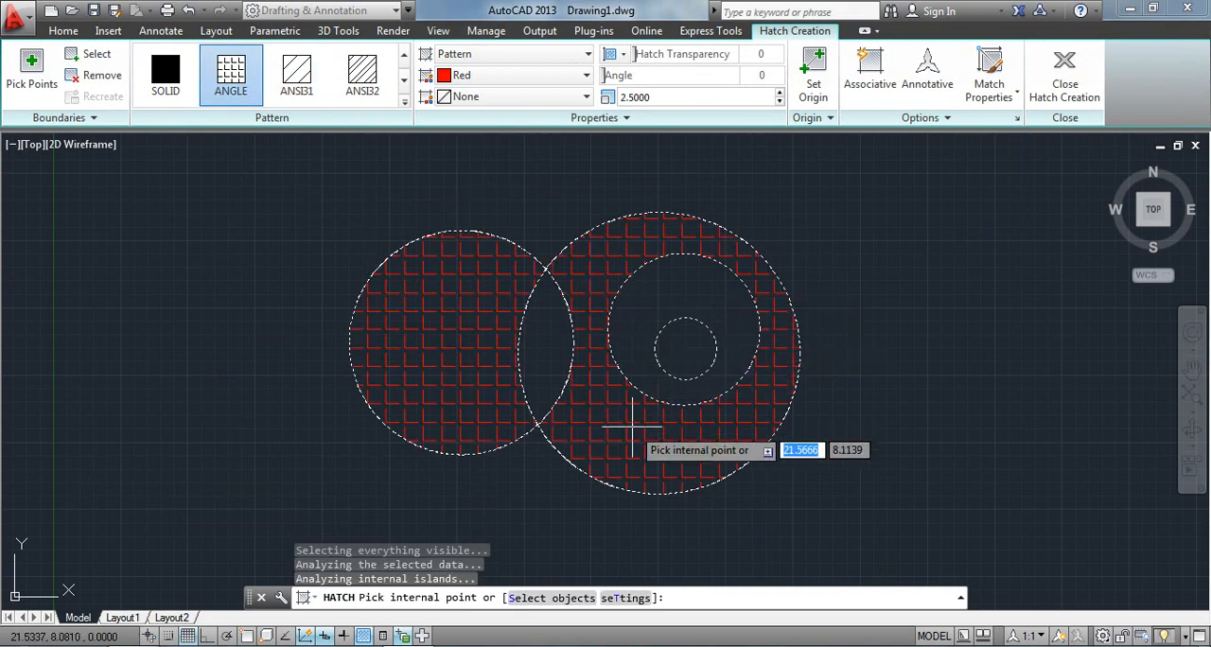
key("Escape")
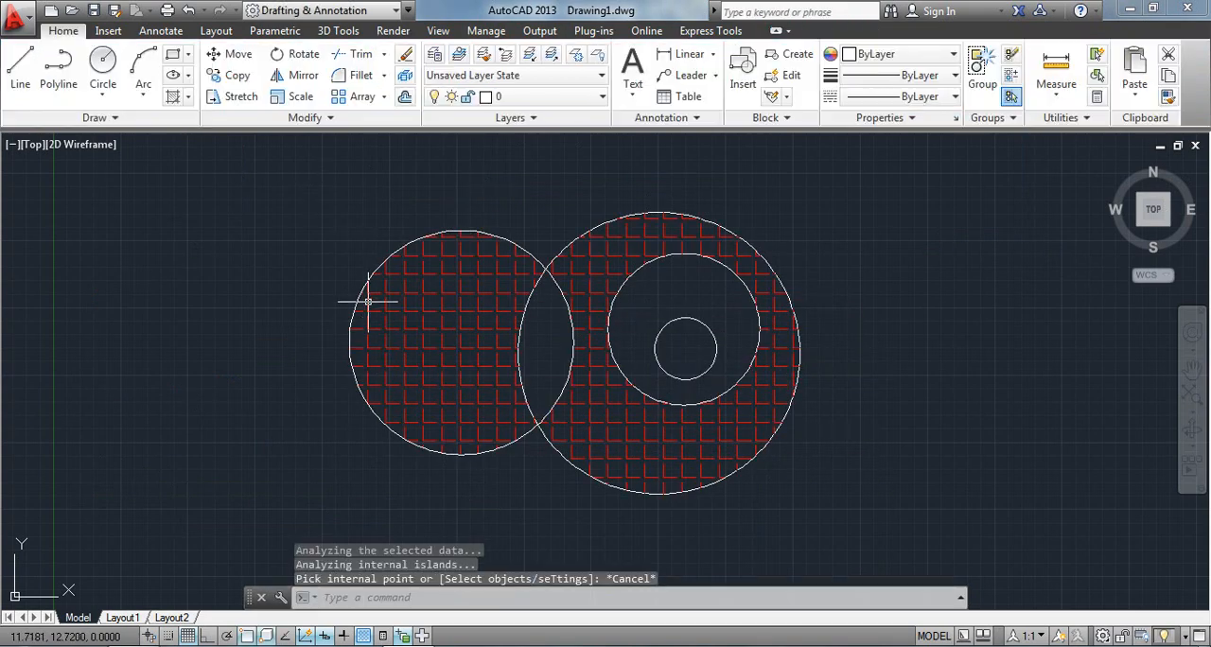
Move the ANGLE hatch up and to the right, away from the circles, and undo the move.
left_click(428, 310)
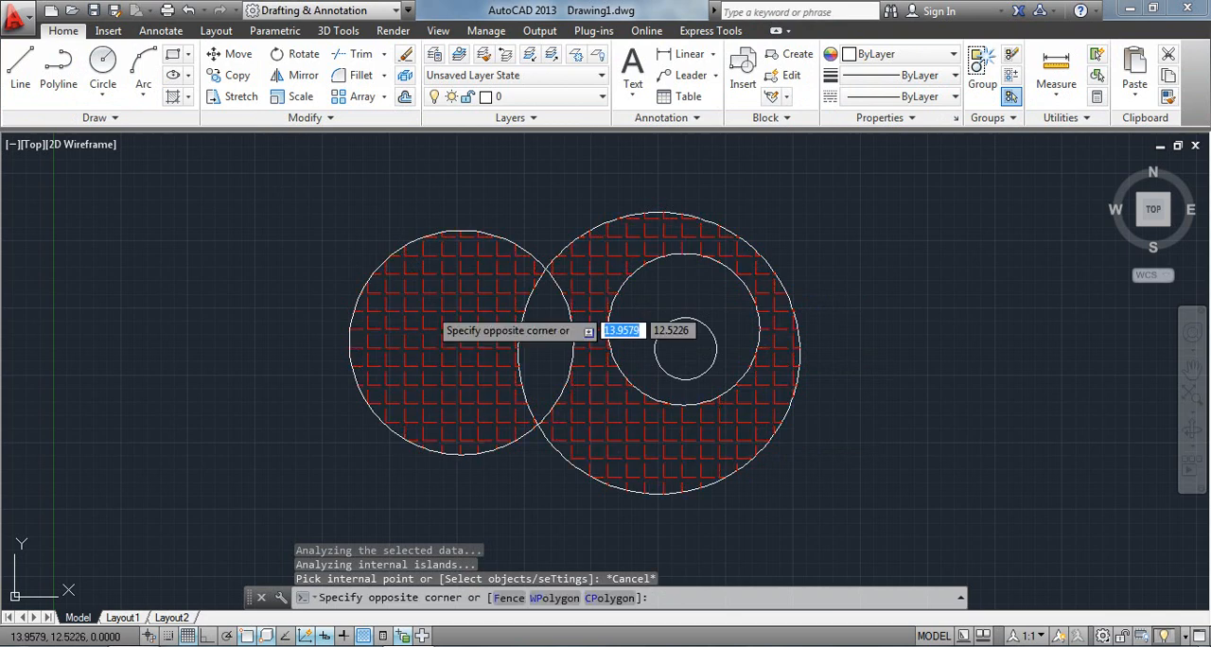
left_click(439, 278)
key("ctrl+a")
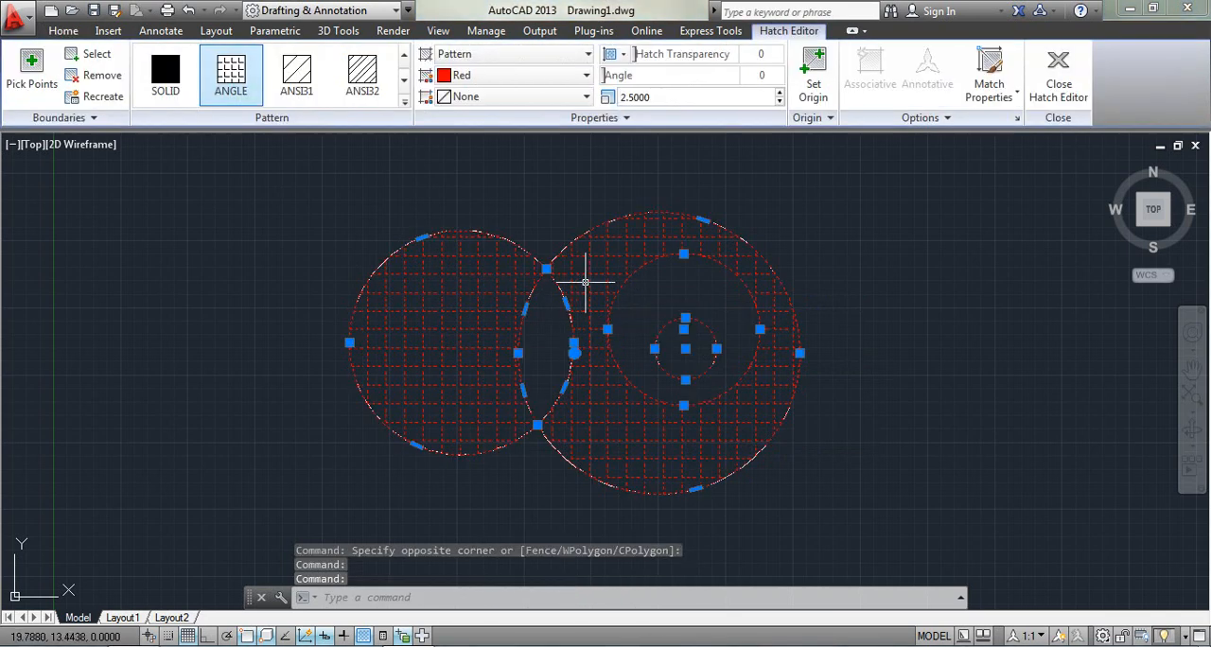
mouse_move(585, 282)
left_mouse_down()
mouse_move(666, 231)
mouse_move(750, 237)
left_mouse_up()
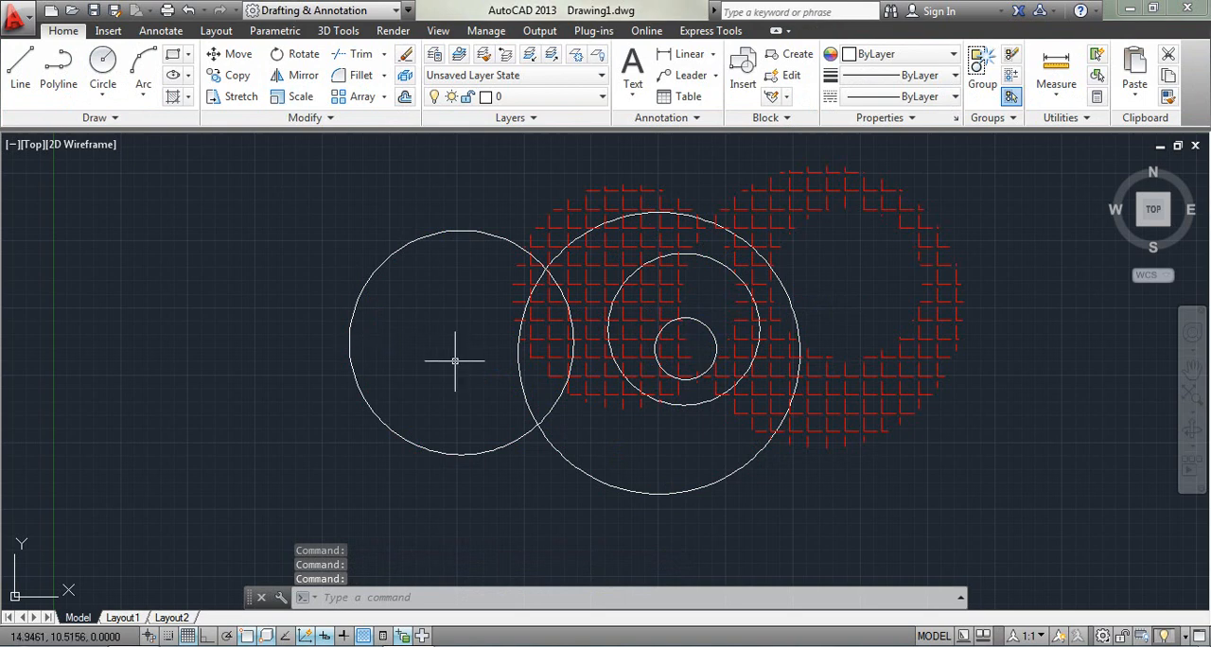
key("ctrl+z")
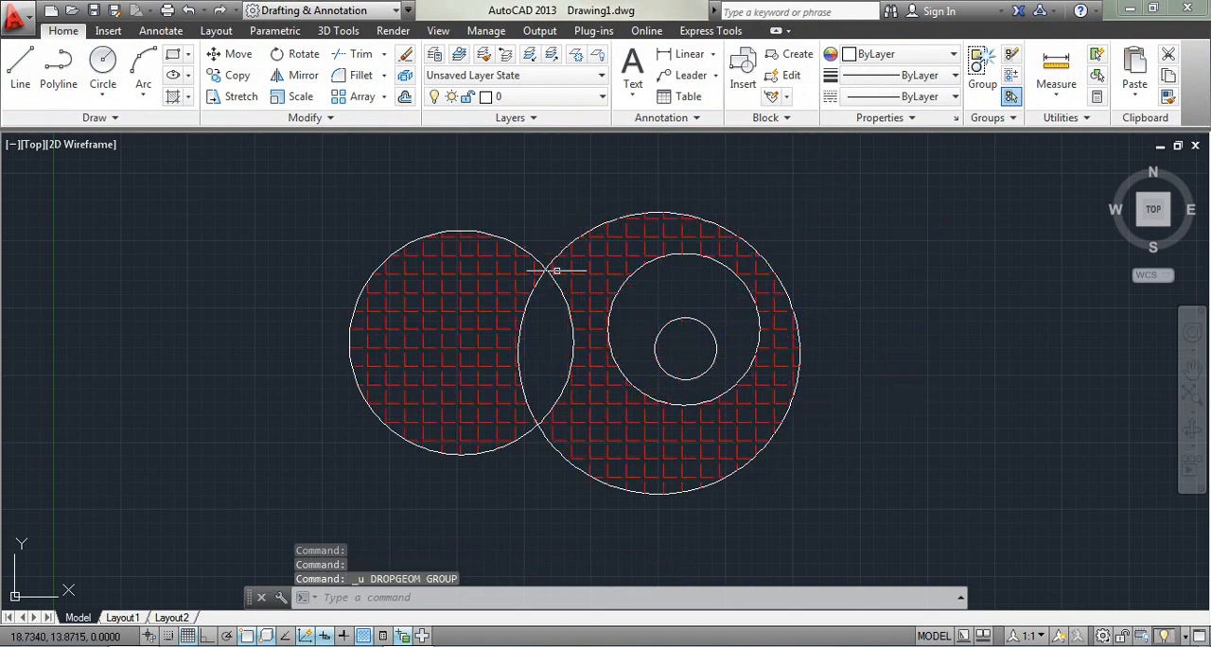
Select the ANGLE hatch to inspect its extent across the circles, and undo the hatch so only the circles remain.
left_click(463, 282)
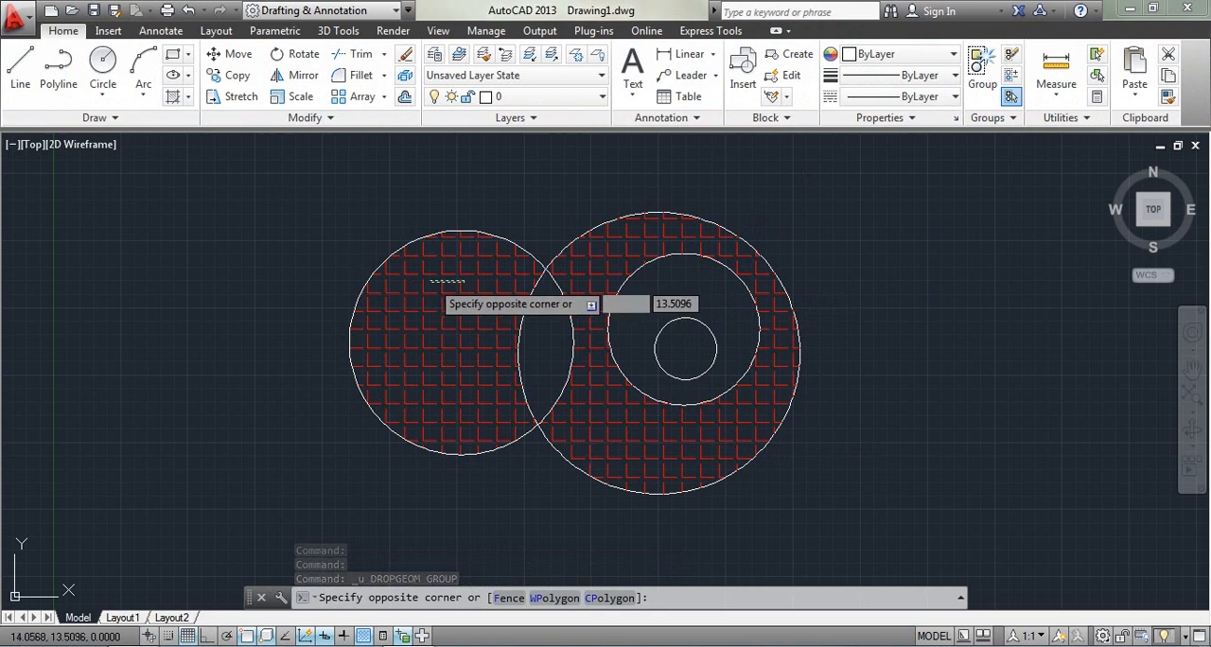
key("Escape")
key("Escape")
left_click(549, 283)
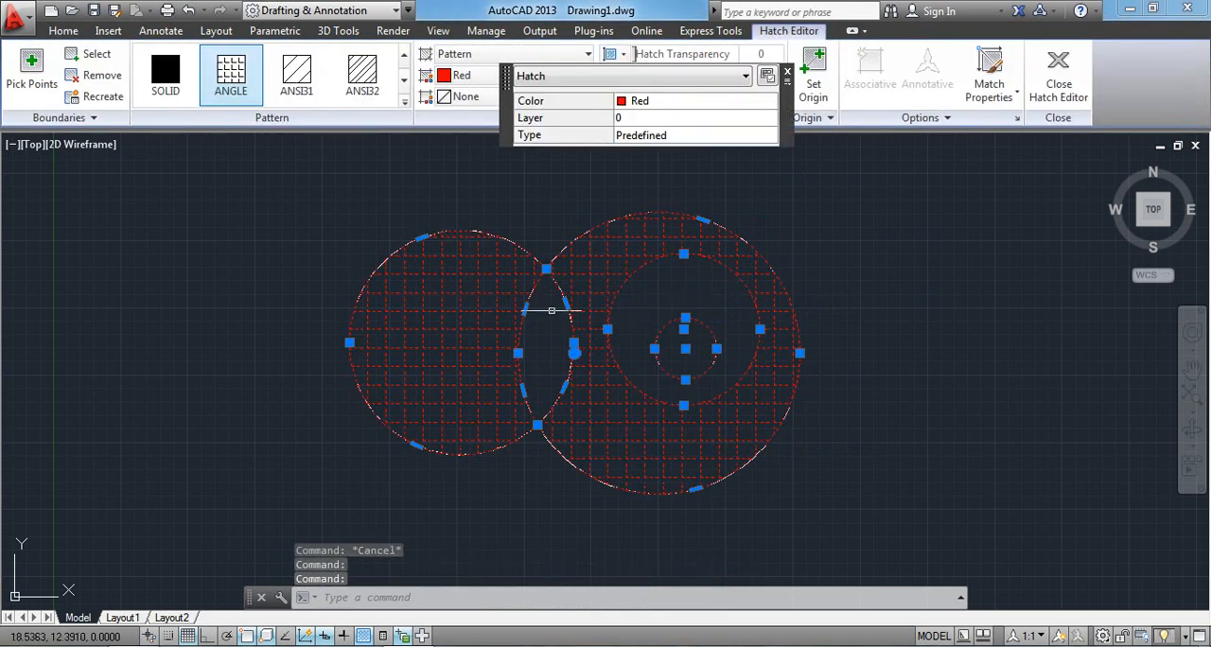
key("Escape")
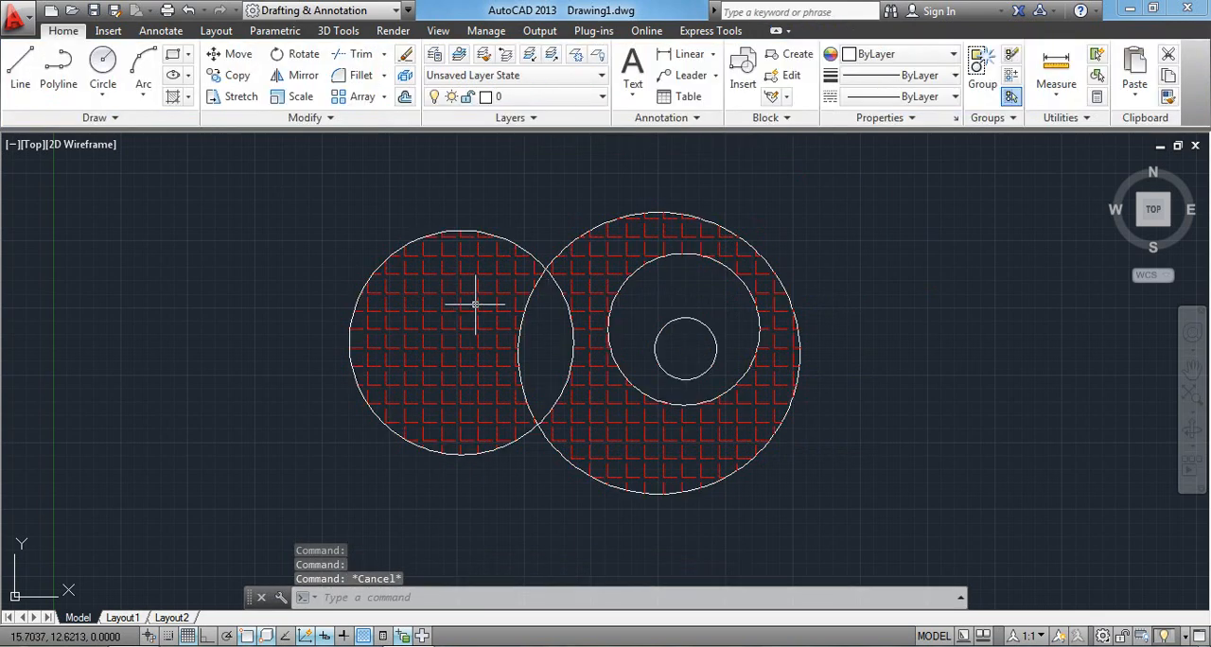
key("ctrl+z")
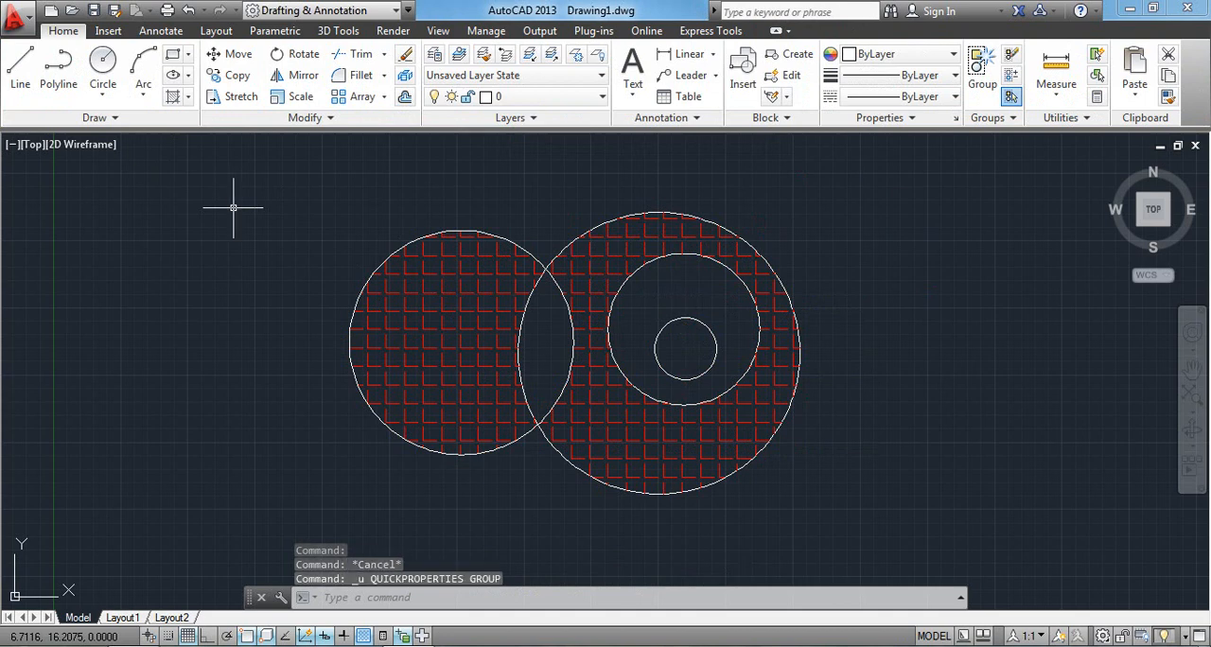
key("ctrl+z")
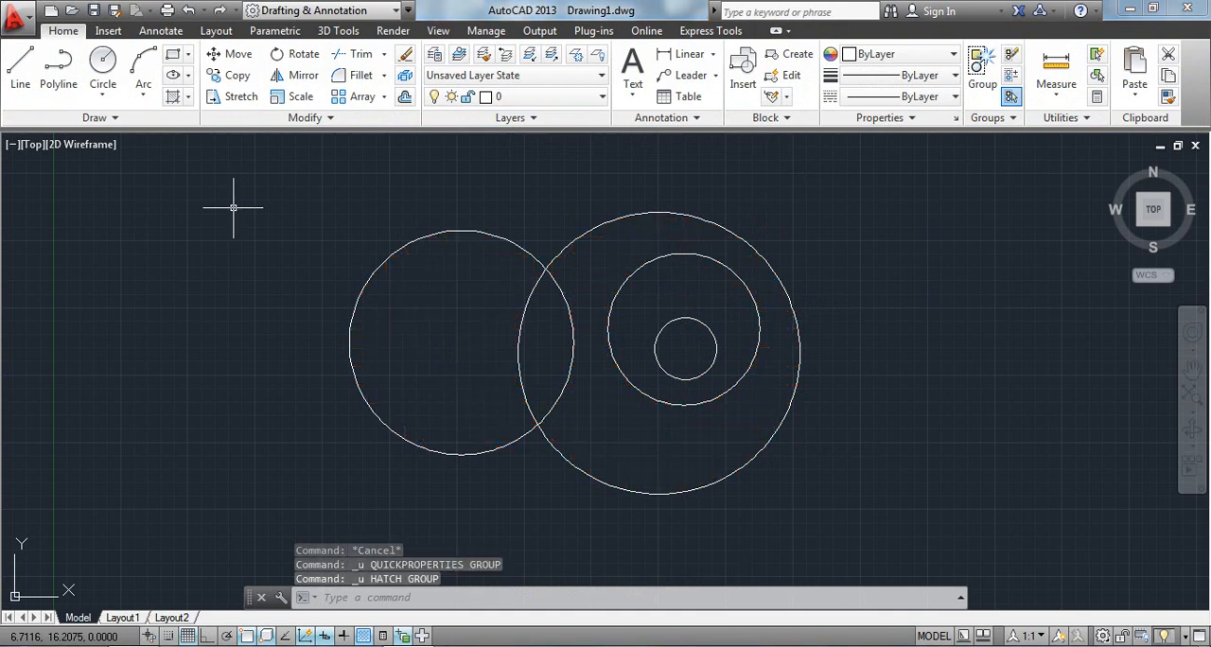
Enable Create Separate Hatches and hatch the left circle and the large circle's area around its inner circle with red ANSI31.
left_click(172, 74)
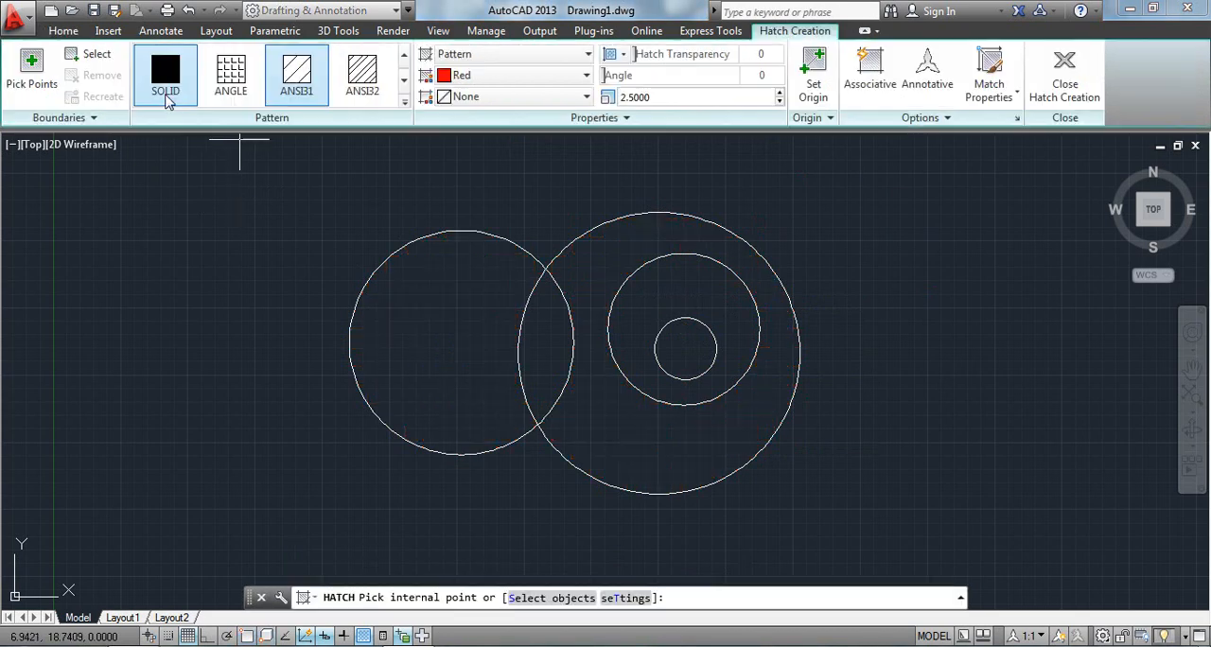
left_click(909, 118)
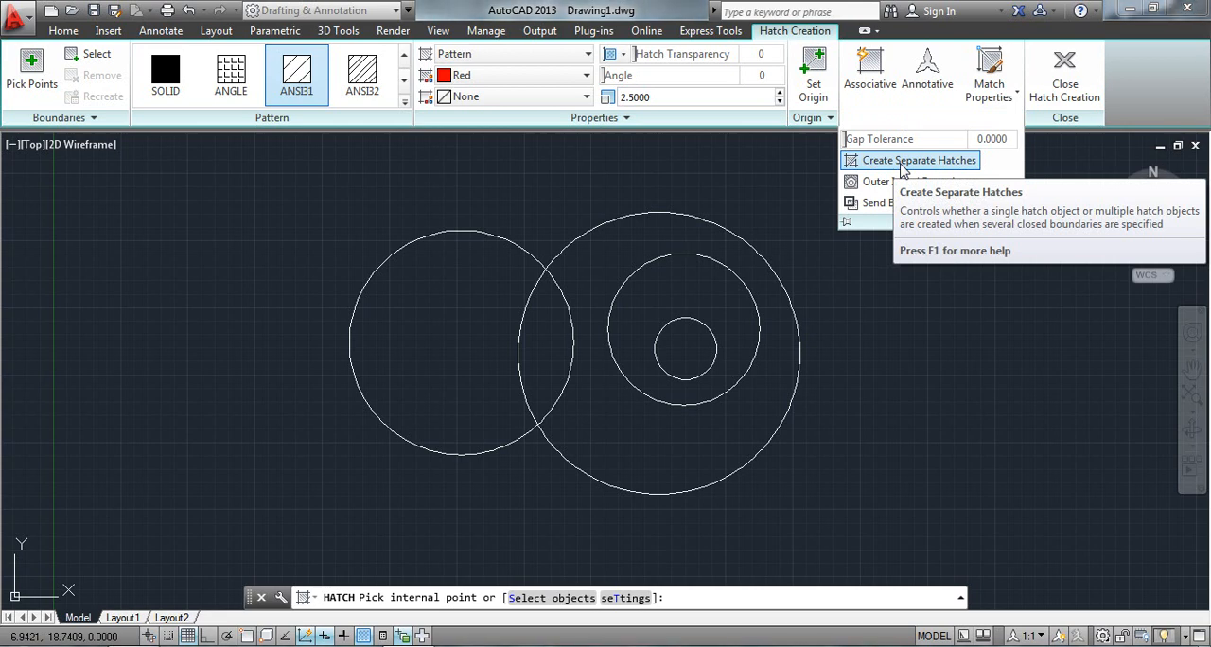
left_click(895, 163)
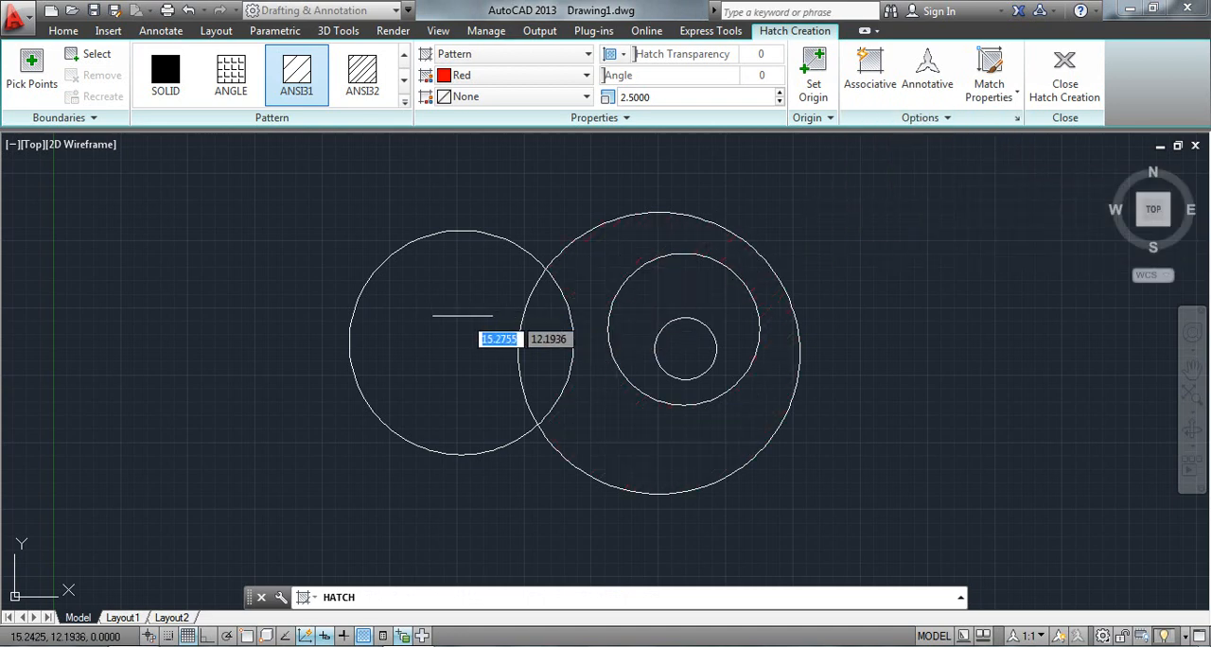
left_click(453, 310)
left_click(592, 271)
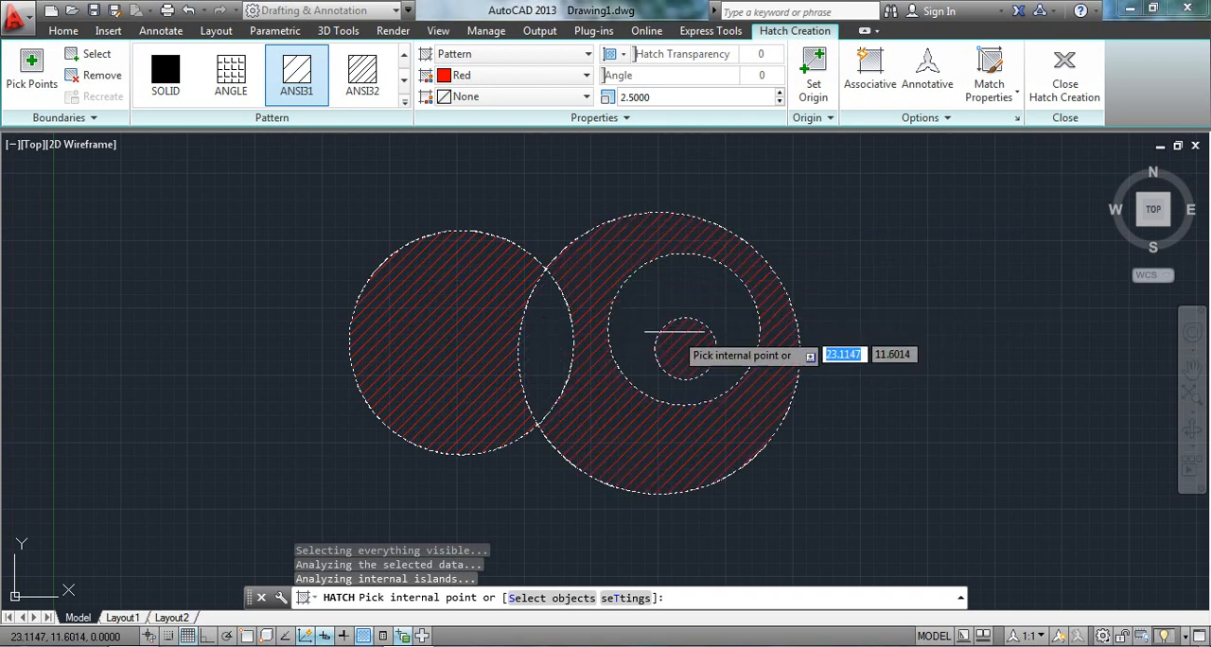
left_click(772, 299)
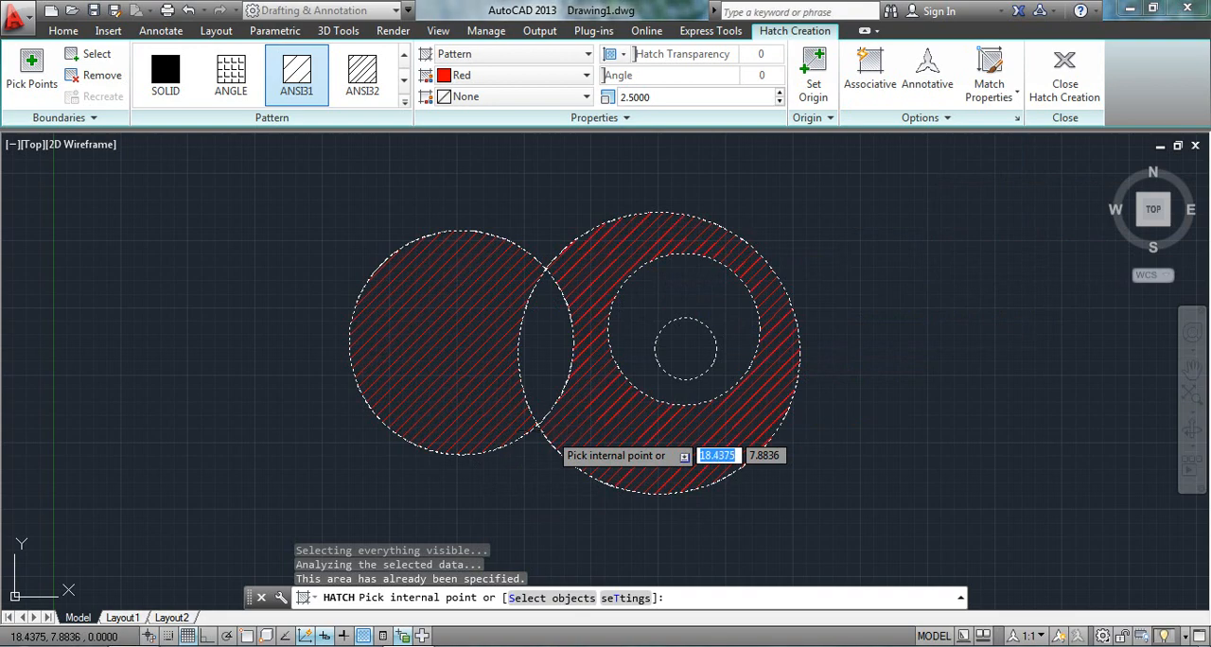
key("Escape")
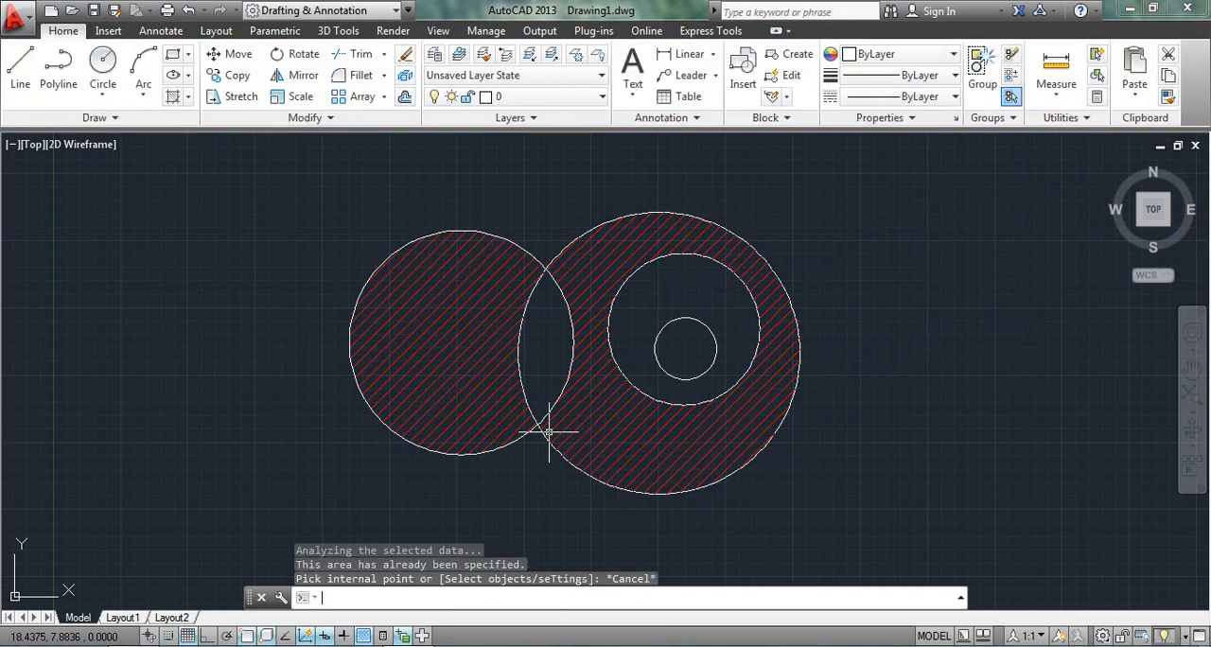
Select the left circle's hatch to check whether it is a separate object, and undo the ANSI31 hatches.
left_click(440, 345)
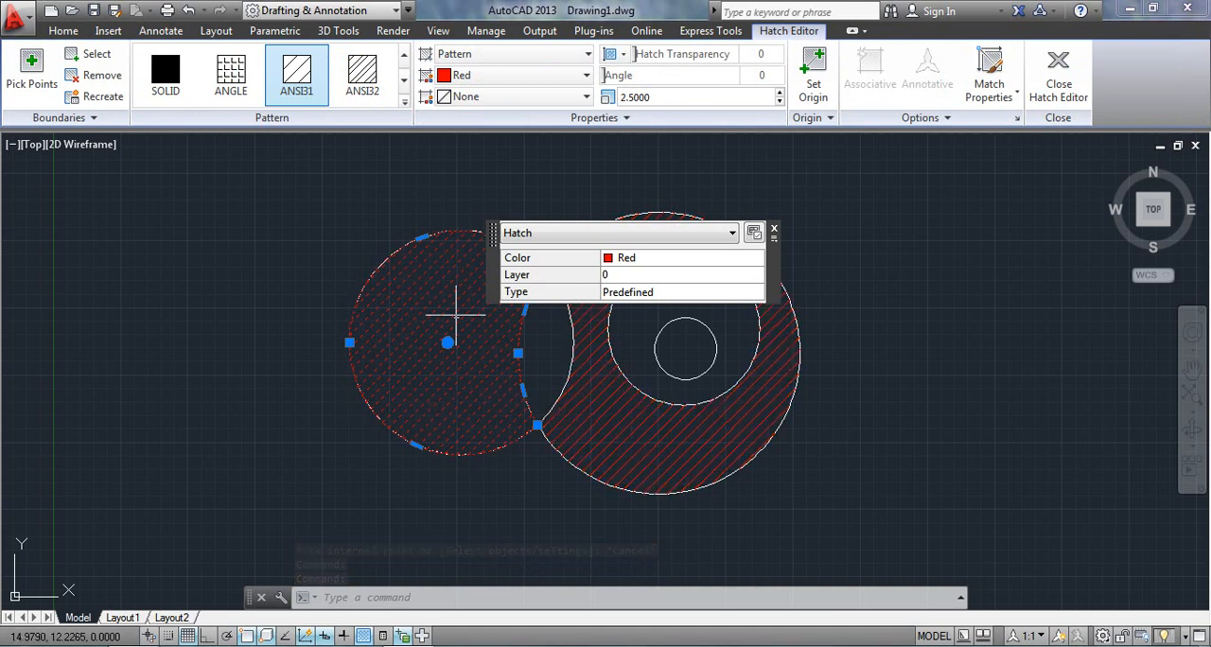
left_click(774, 229)
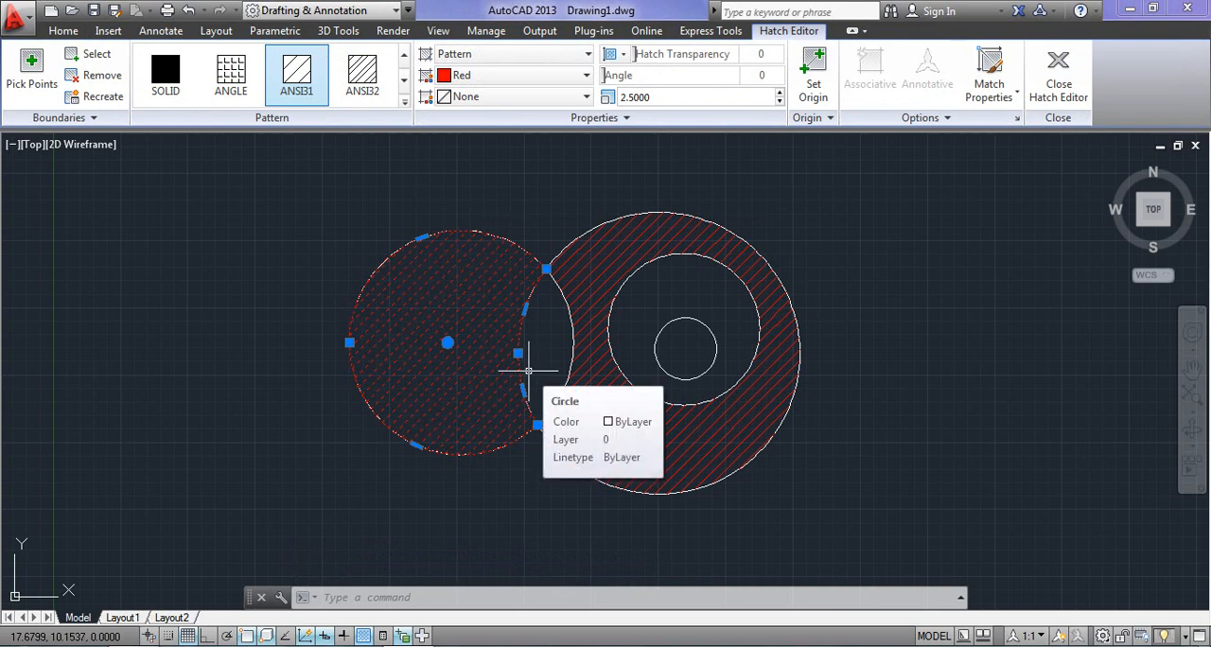
key("Escape")
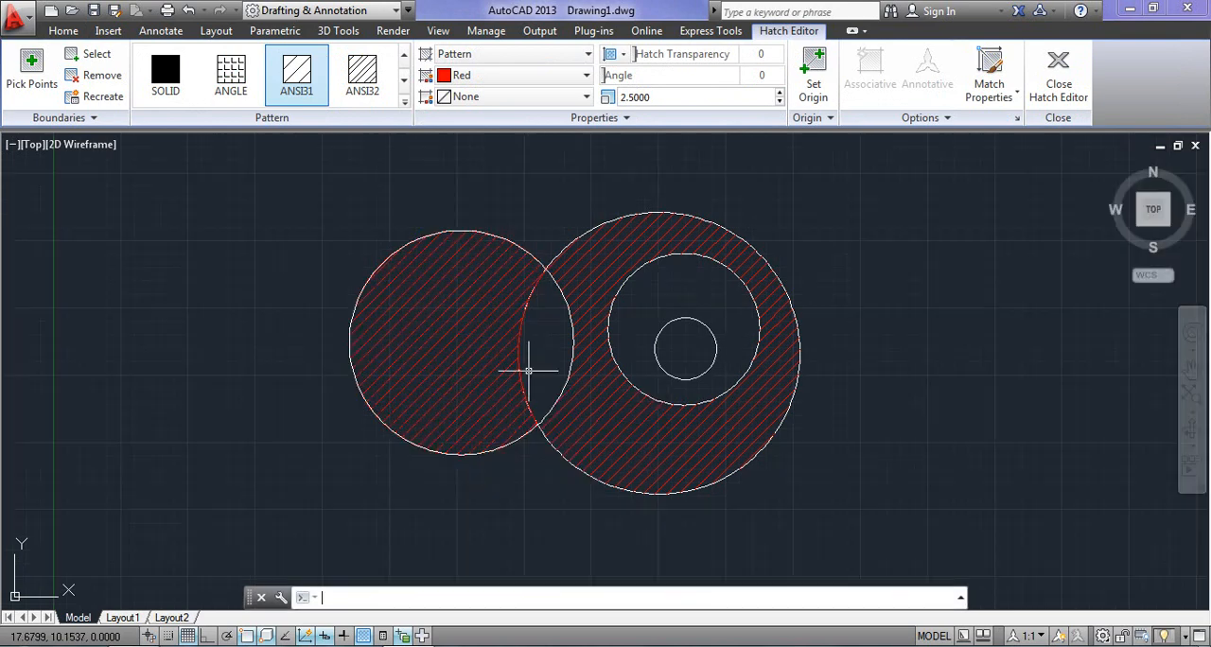
key("ctrl+z")
key("ctrl+z")
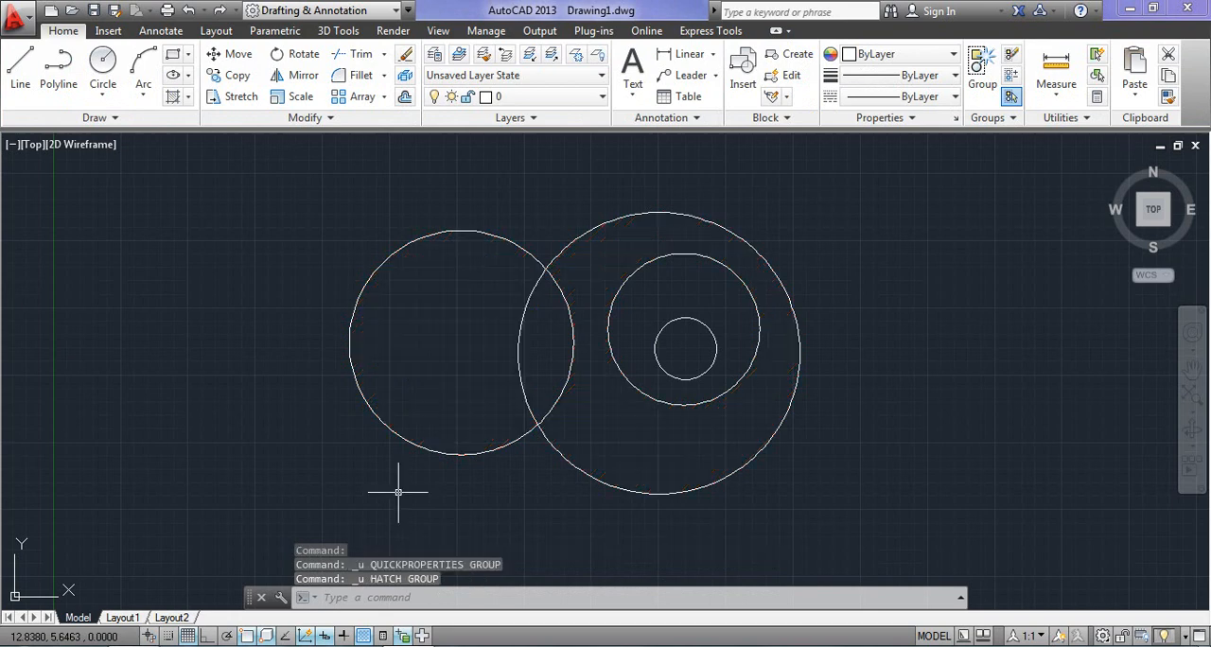
Set the hatch to No Island Detection and fill the large circle, including its inner circles, with red ANSI31.
left_click(172, 95)
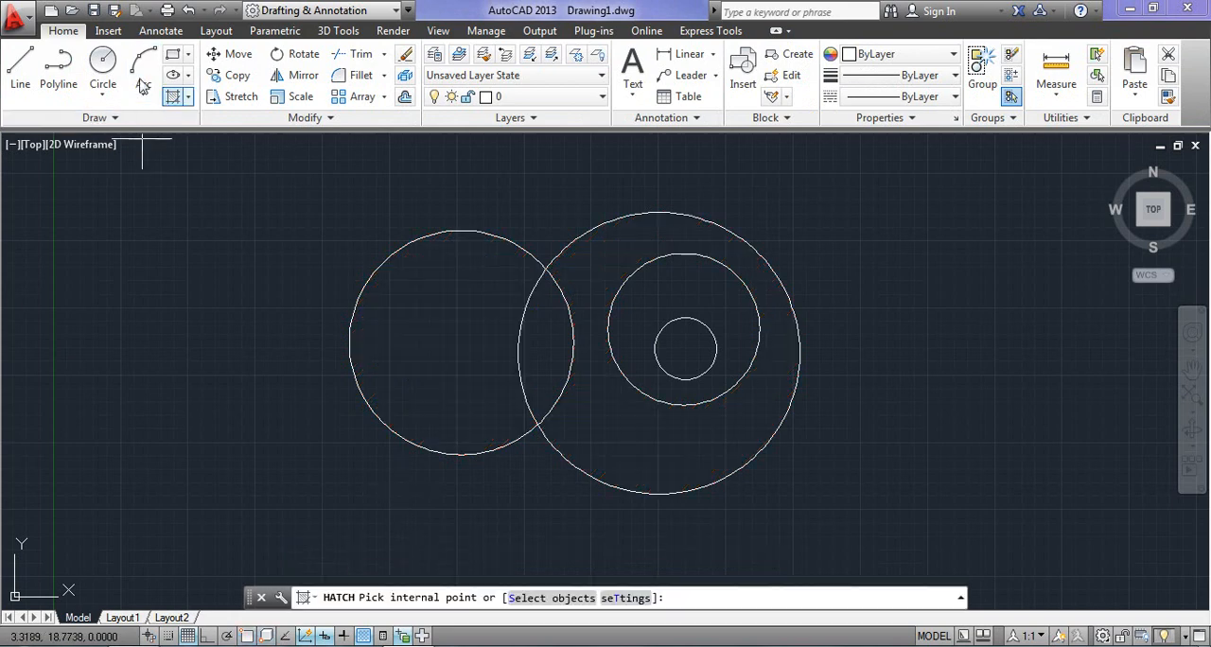
left_click(875, 118)
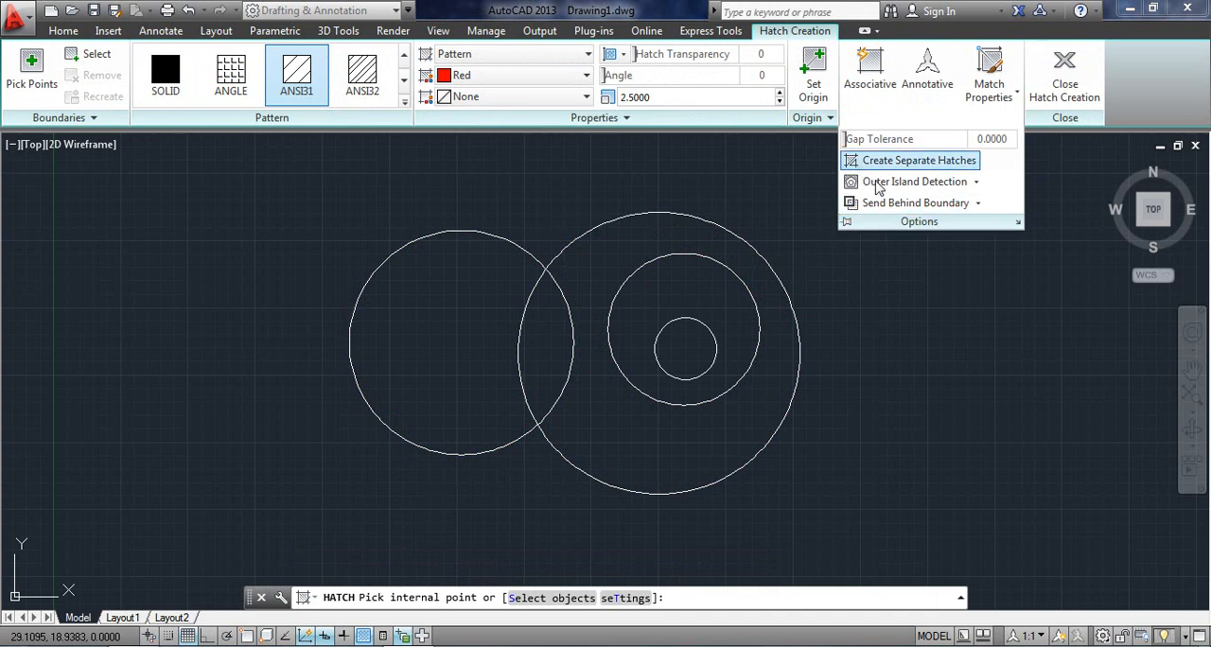
left_click(976, 183)
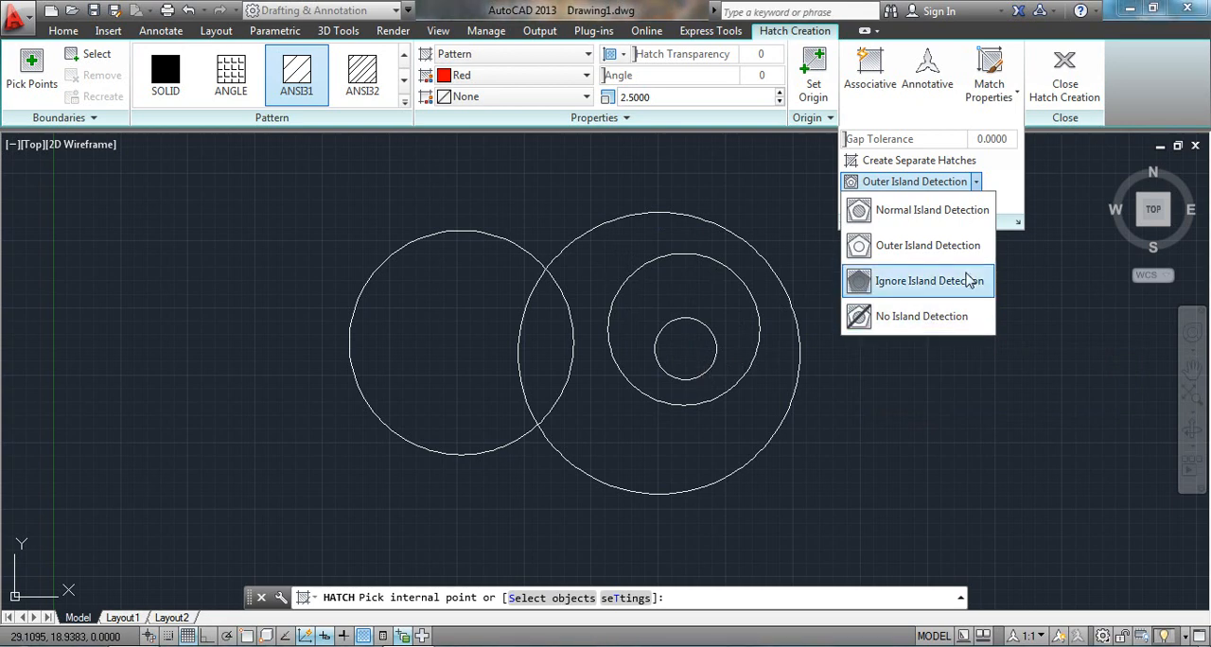
left_click(887, 320)
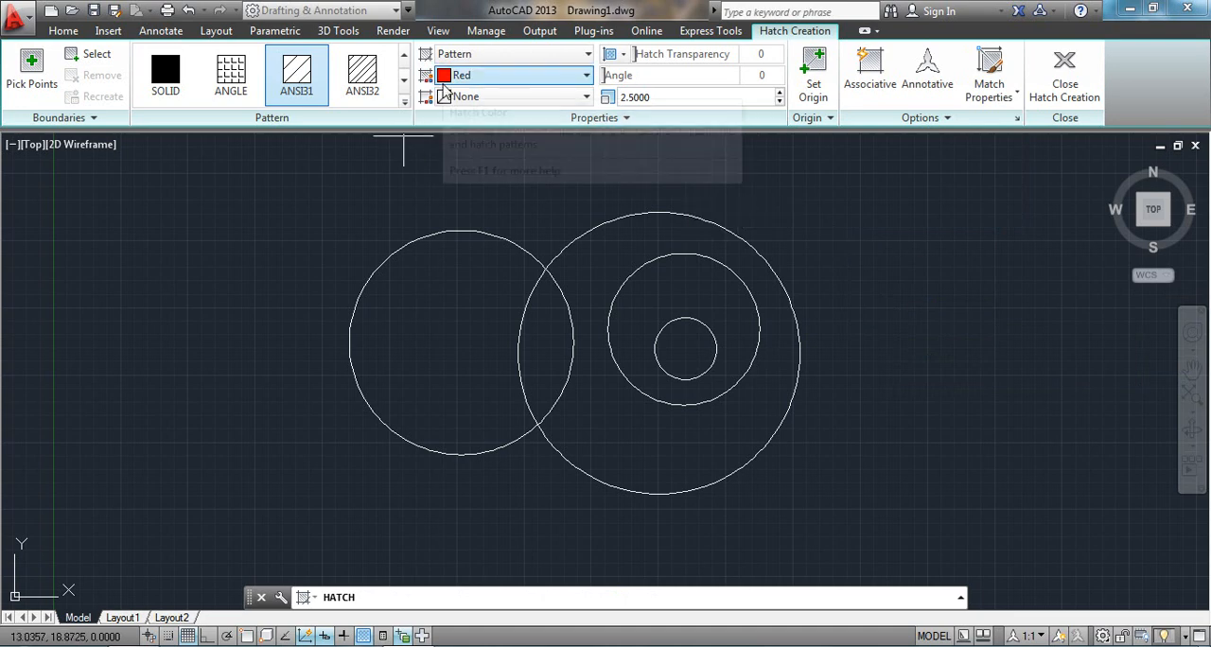
left_click(616, 271)
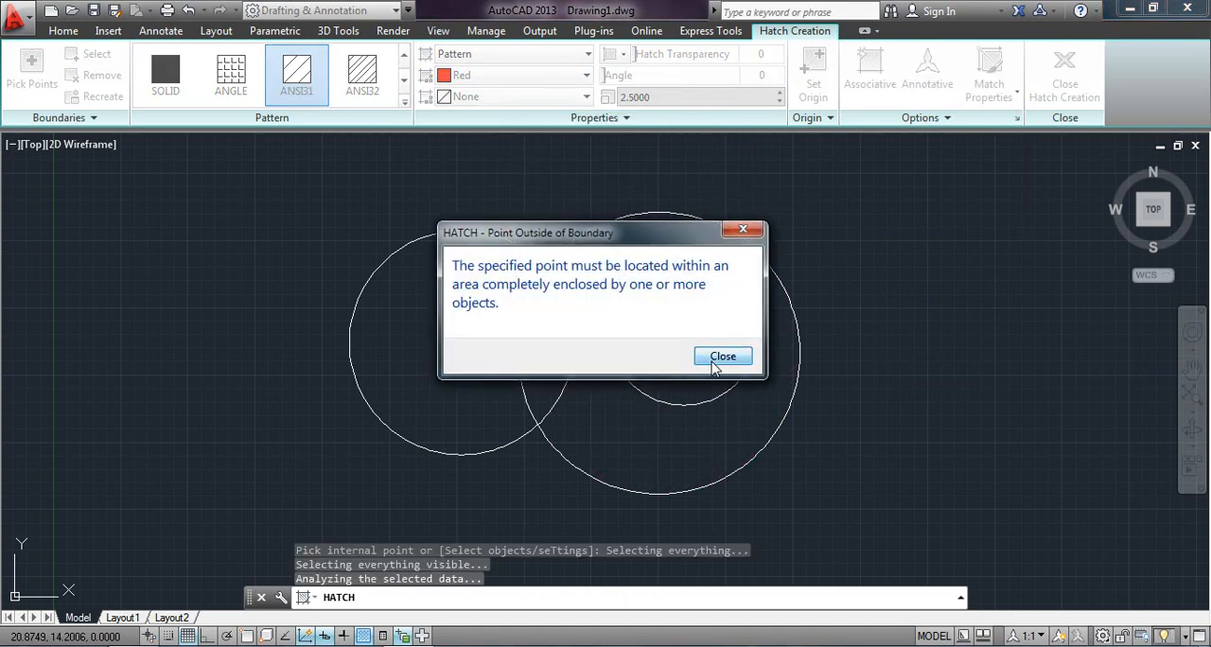
left_click(715, 367)
left_click(629, 276)
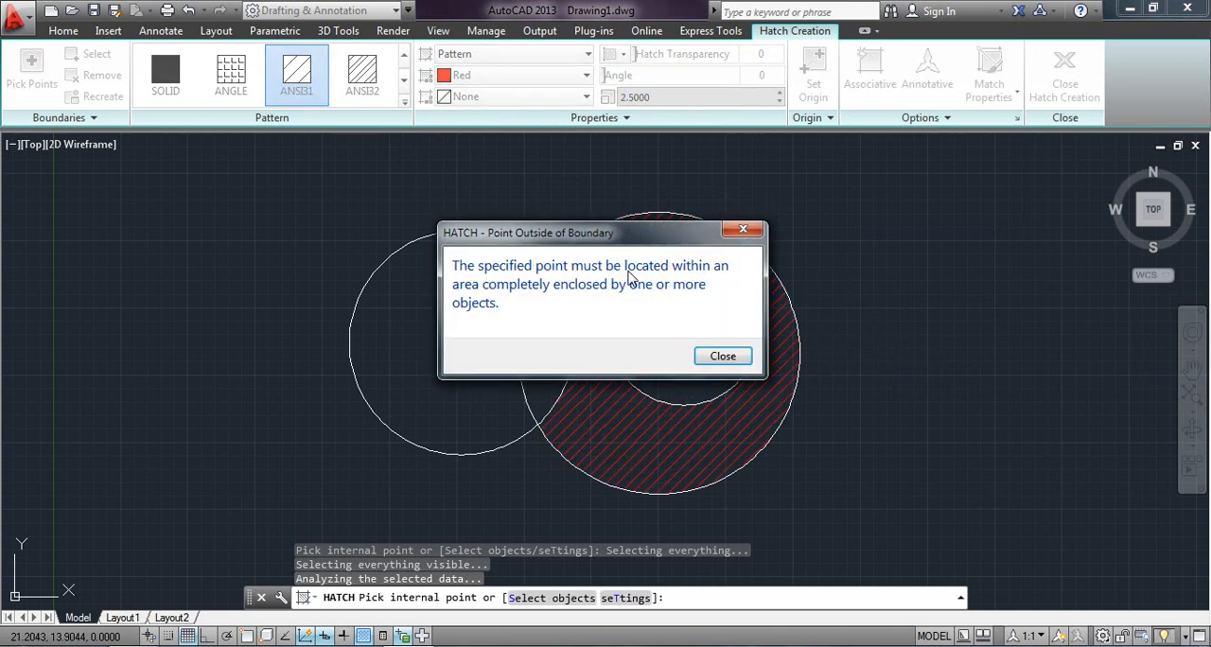
left_click(739, 231)
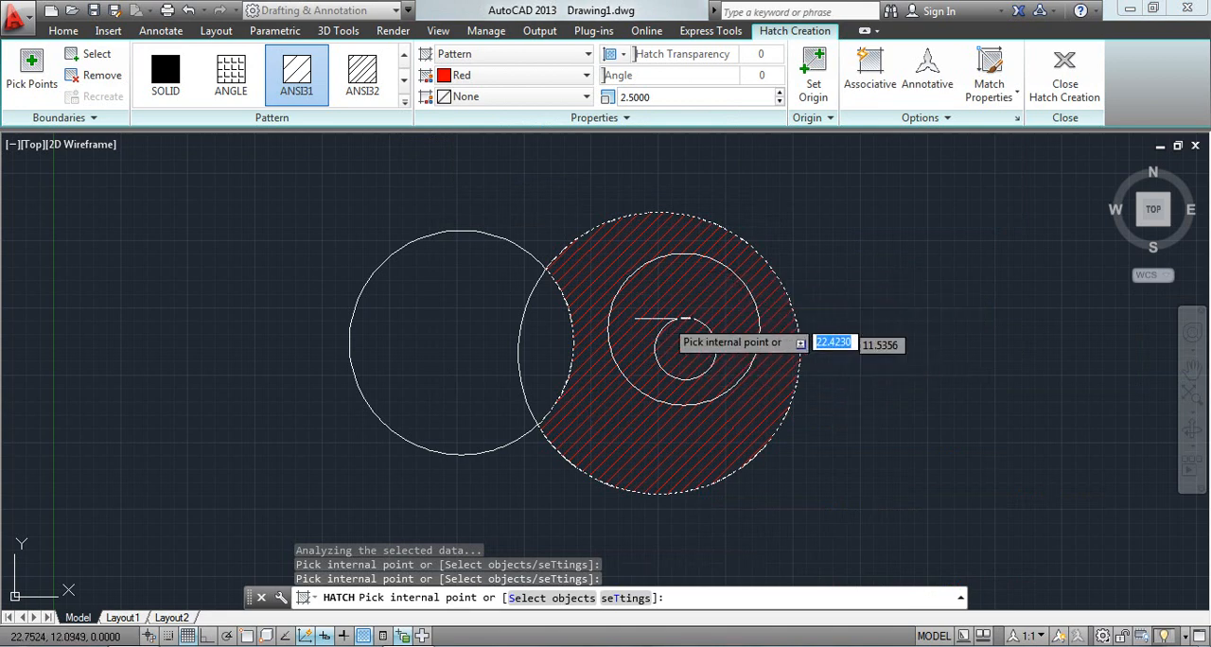
Review the available island detection modes in the hatch options without choosing another one.
left_click(920, 117)
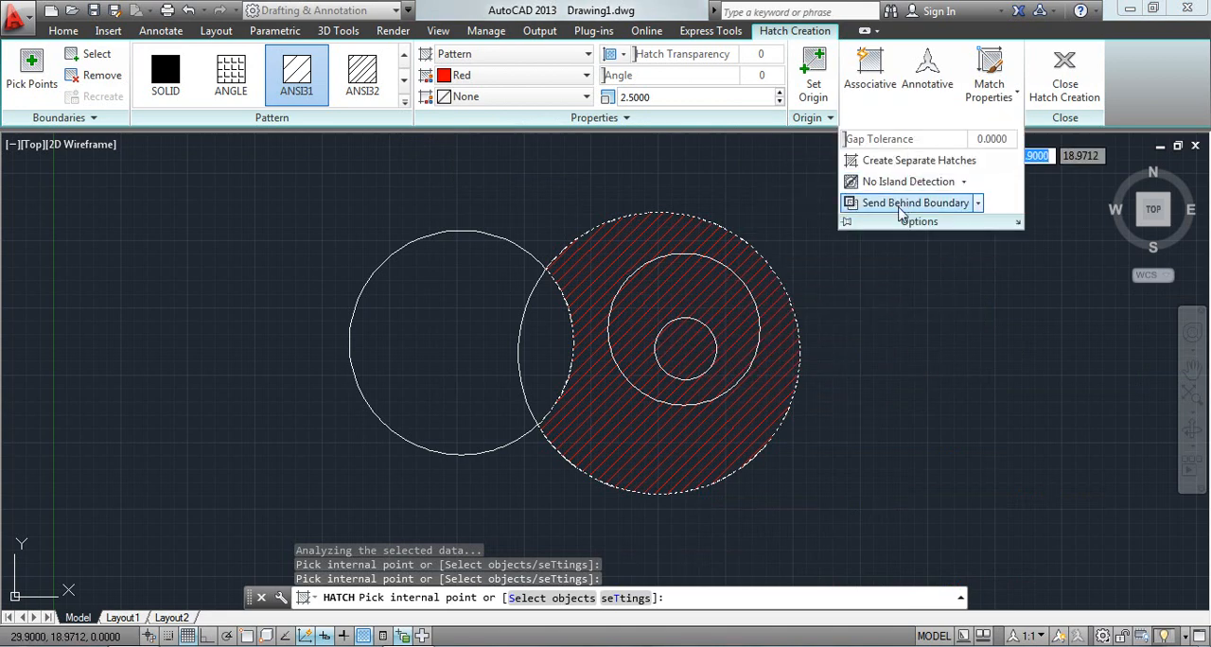
left_click(966, 183)
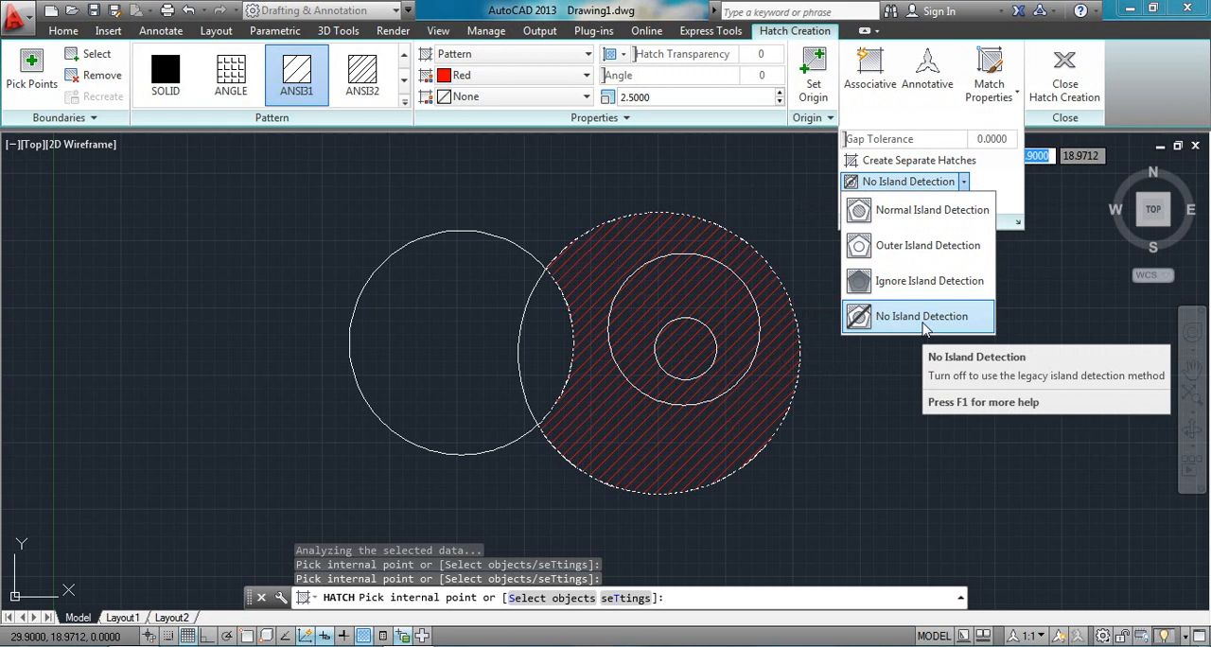
left_click(790, 202)
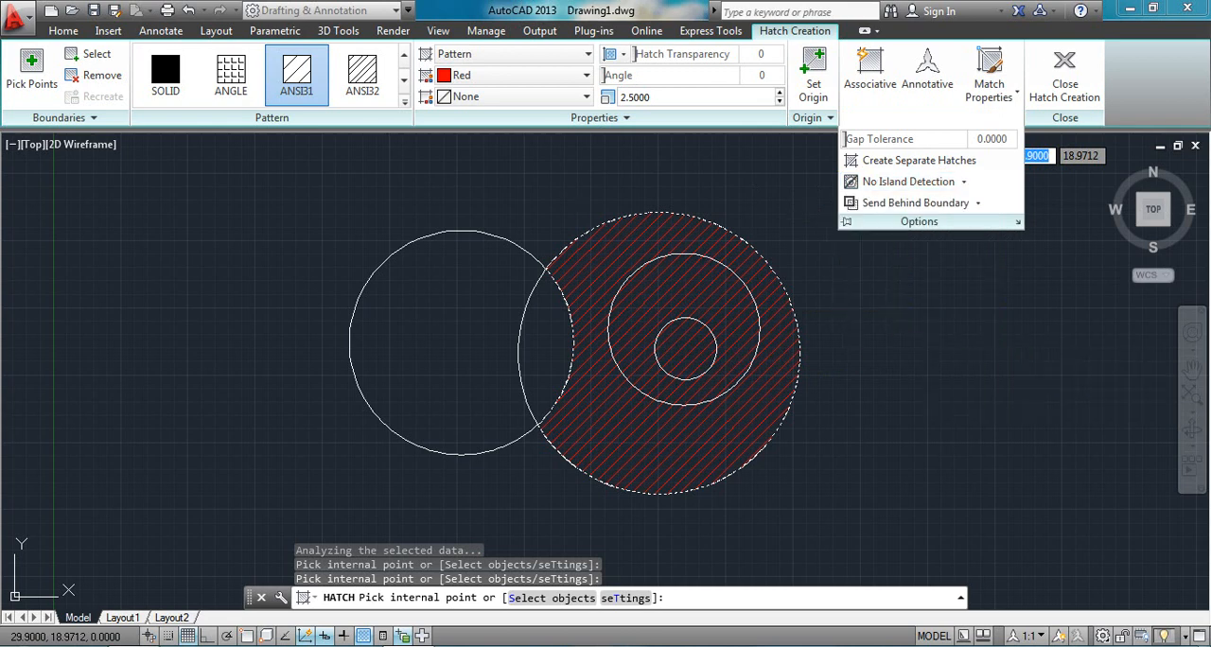
Undo the large circle's hatch, then try Ignore Island Detection by filling the middle circle with red ANSI31, and undo the fill.
key("ctrl+z")
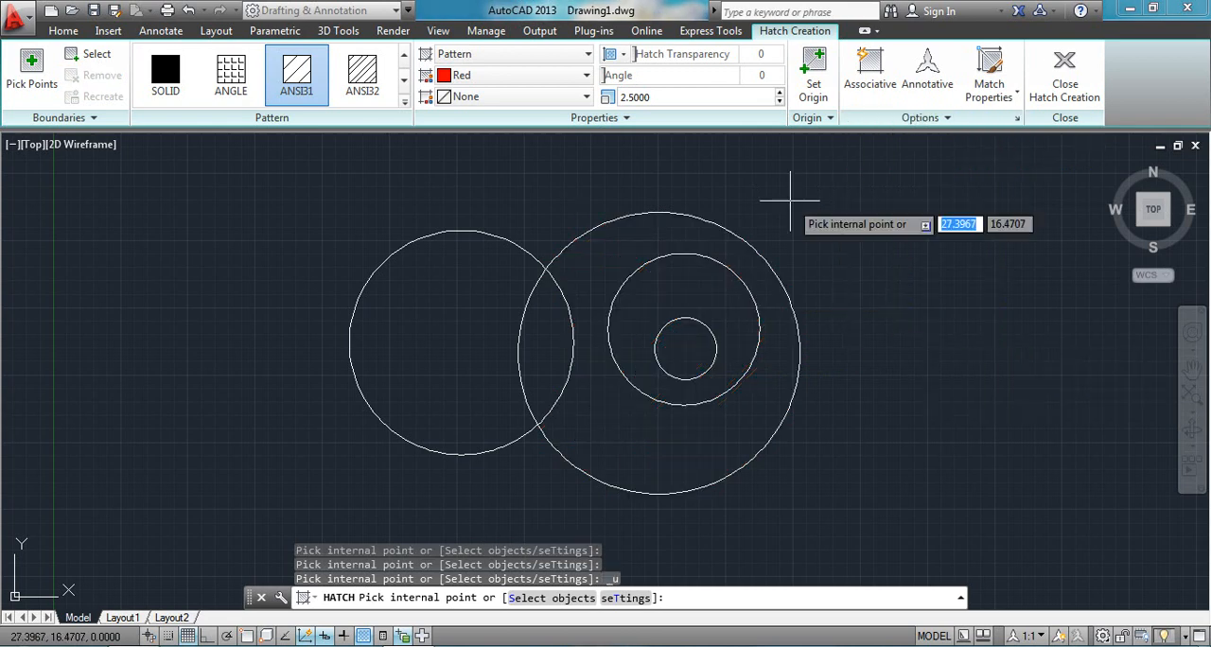
left_click(921, 117)
left_click(962, 181)
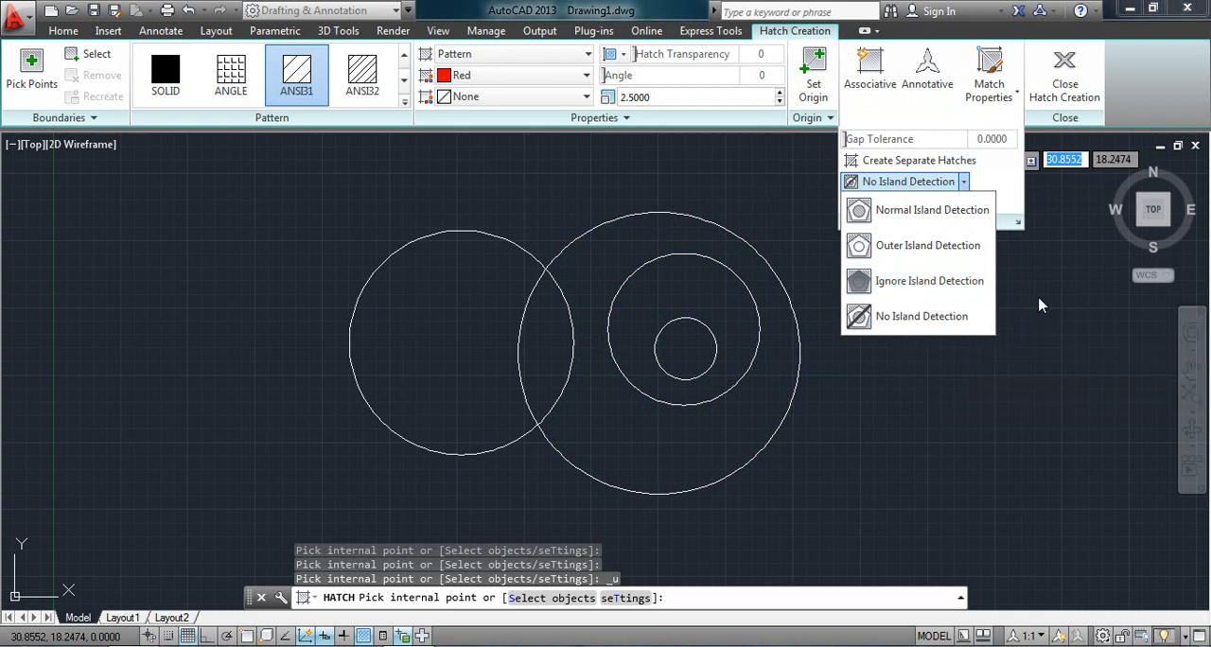
left_click(904, 276)
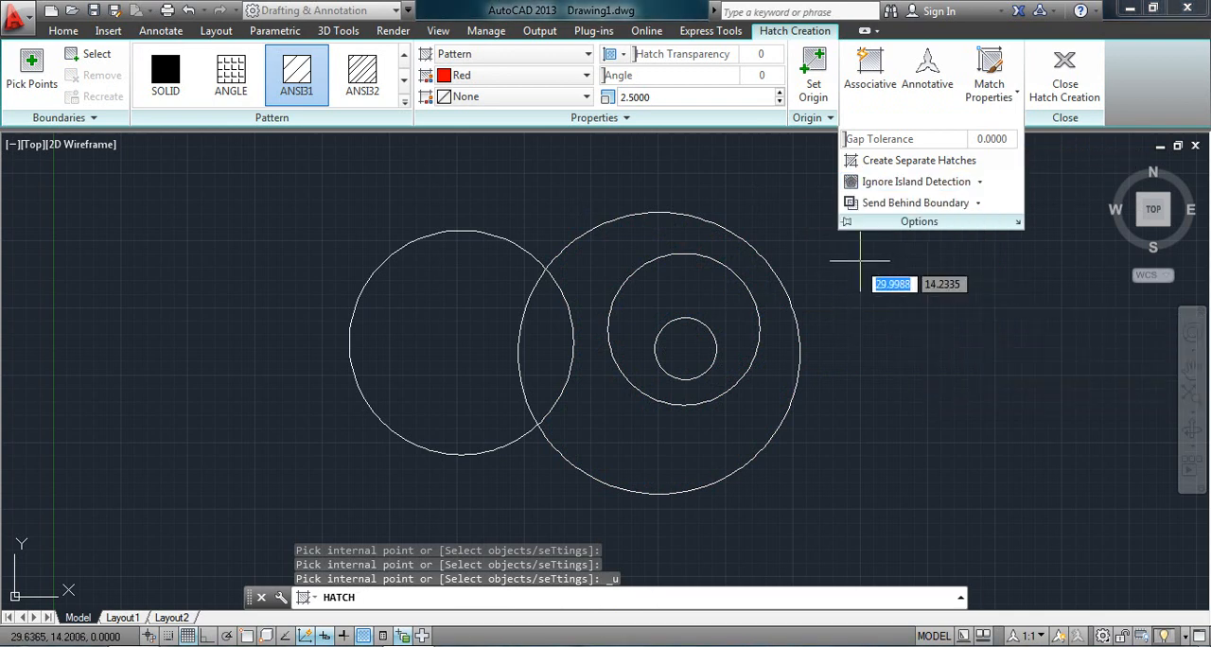
left_click(661, 279)
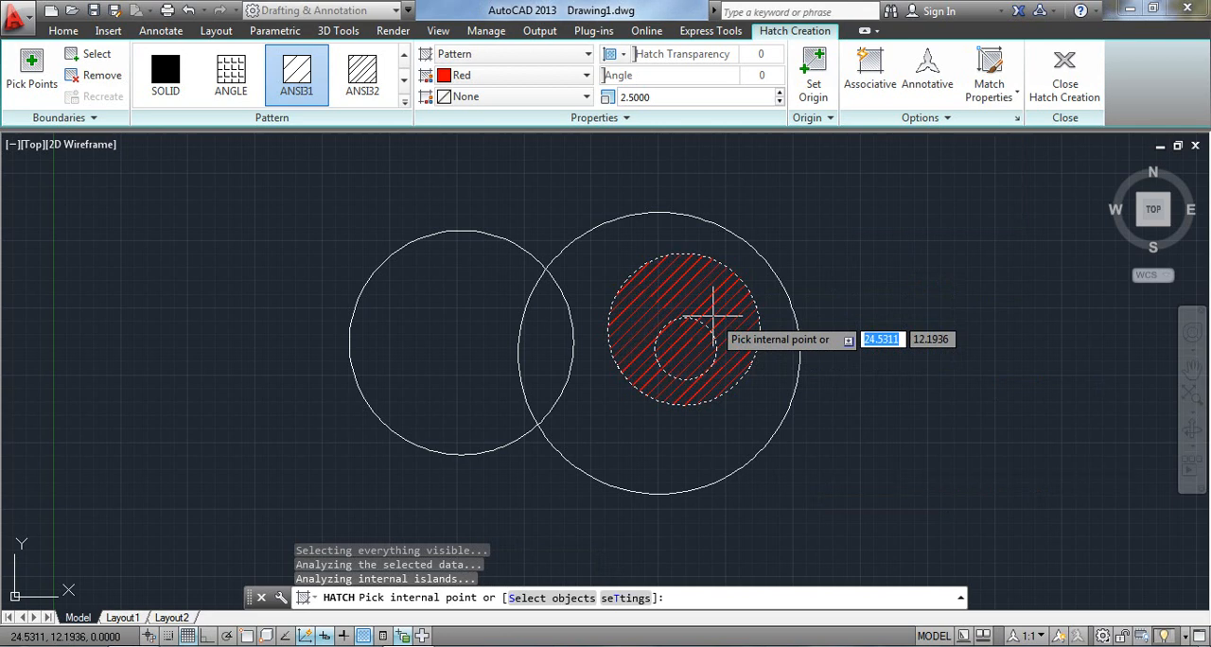
key("Escape")
key("ctrl+z")
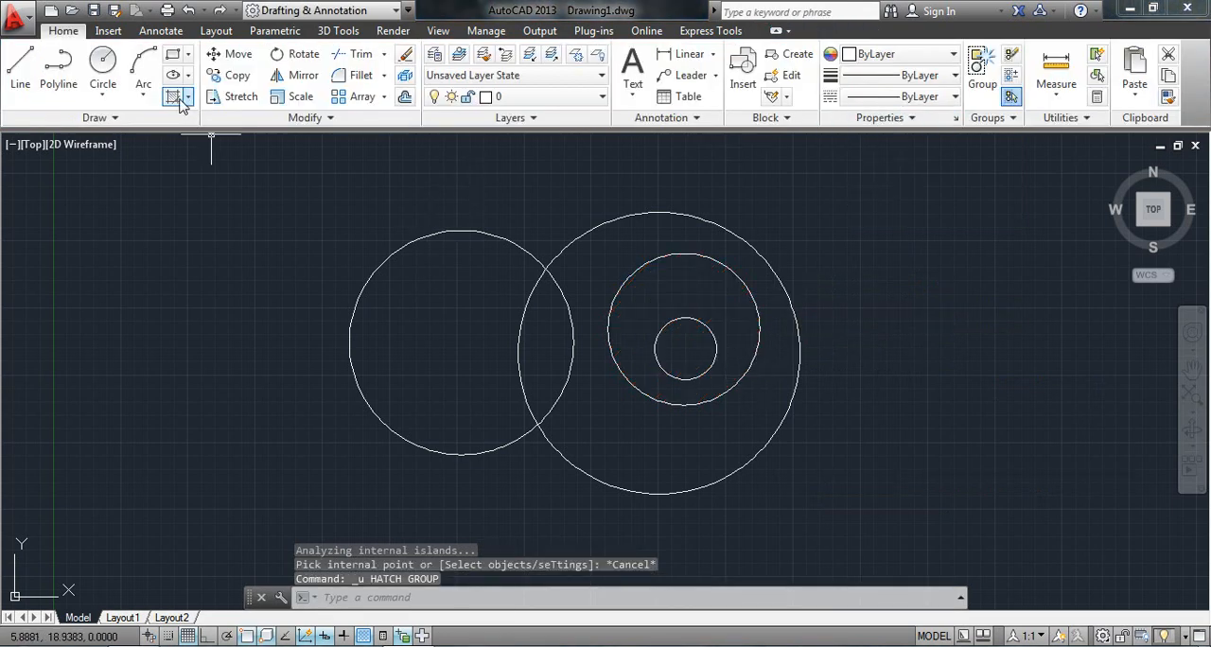
Try Outer Island Detection by hatching the area between the middle and smallest circles with red ANSI31, and undo the hatch.
left_click(173, 96)
left_click(1012, 117)
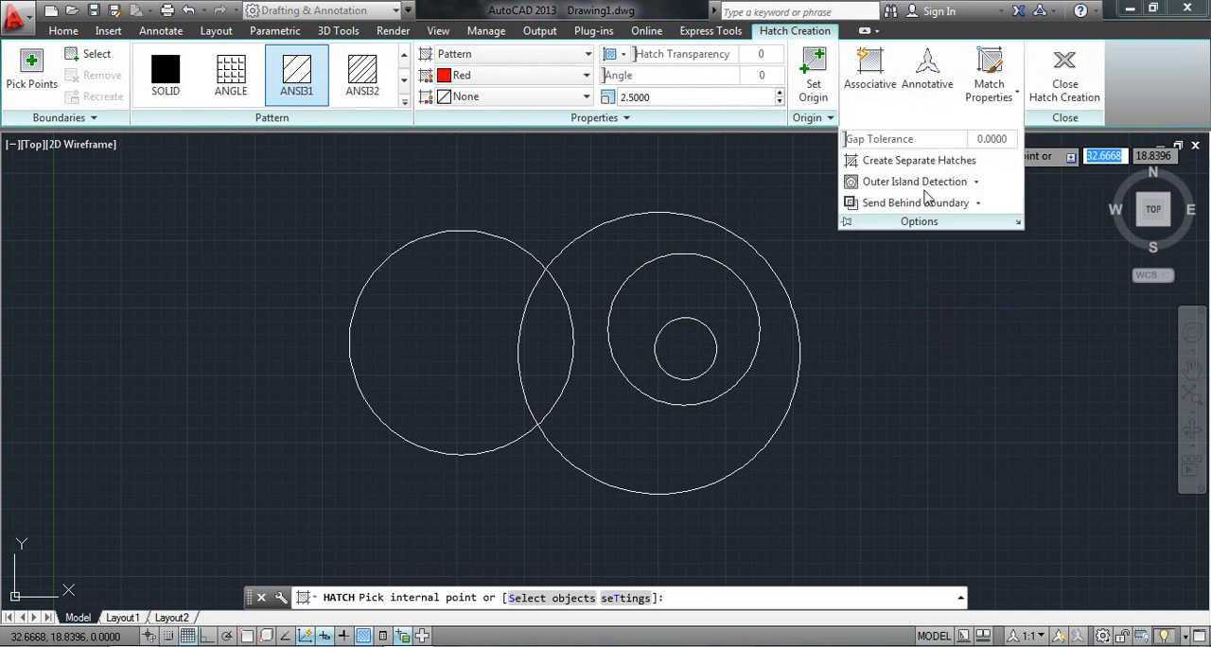
left_click(976, 182)
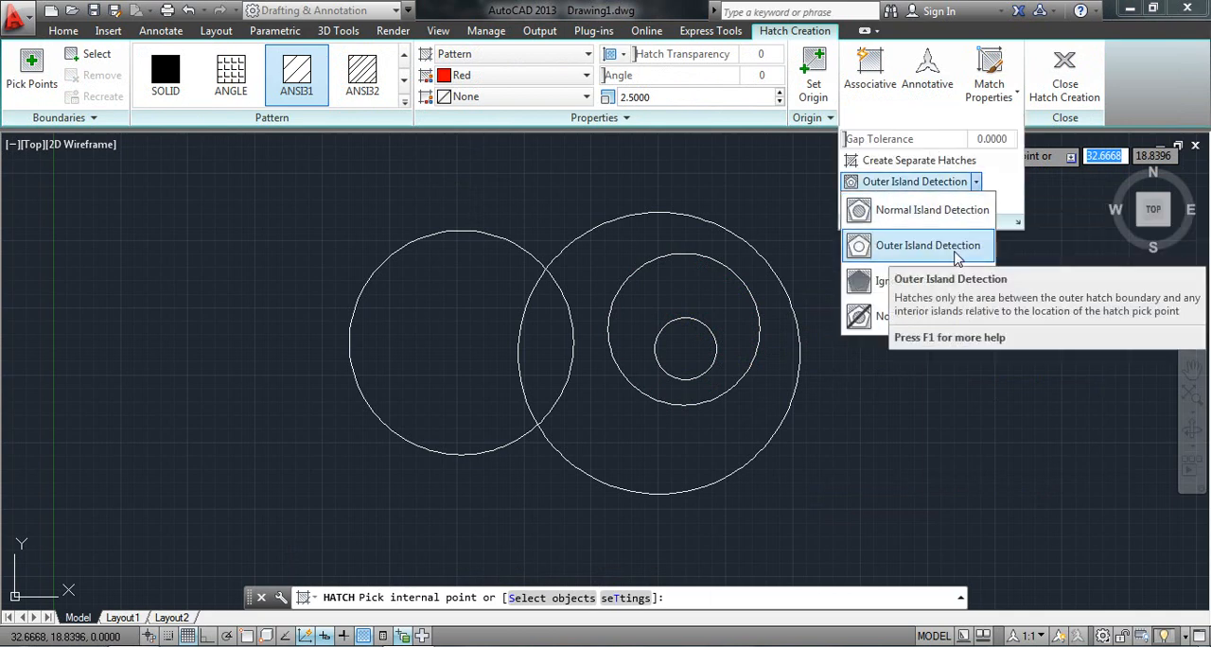
left_click(955, 248)
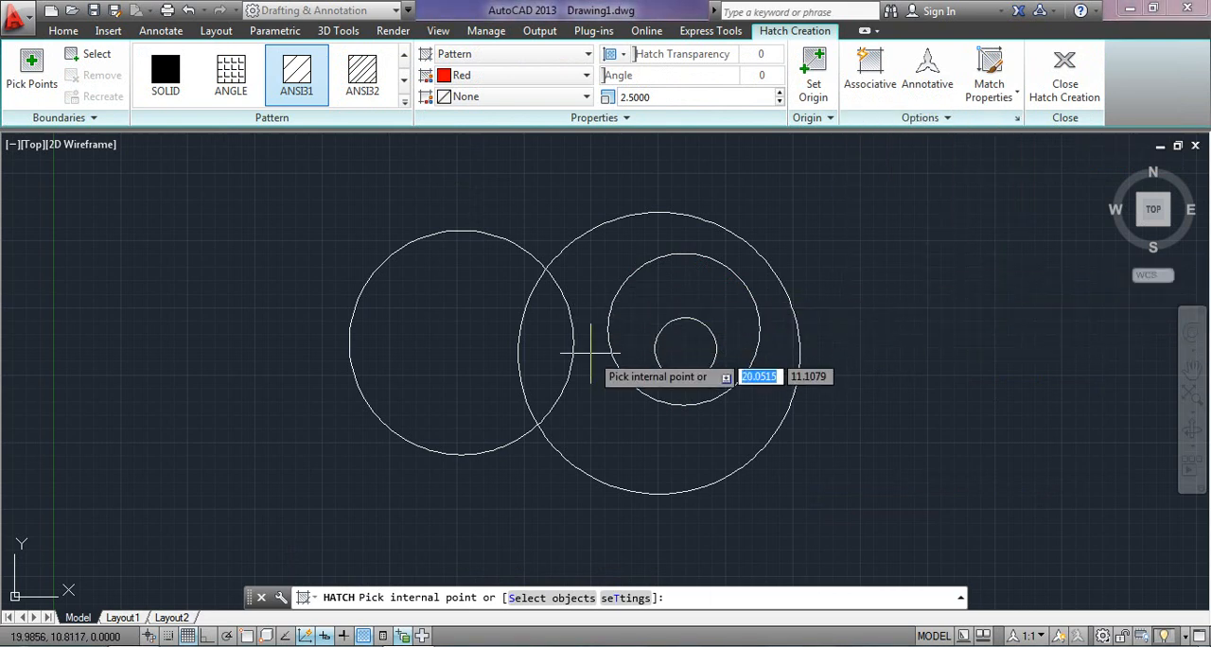
left_click(649, 270)
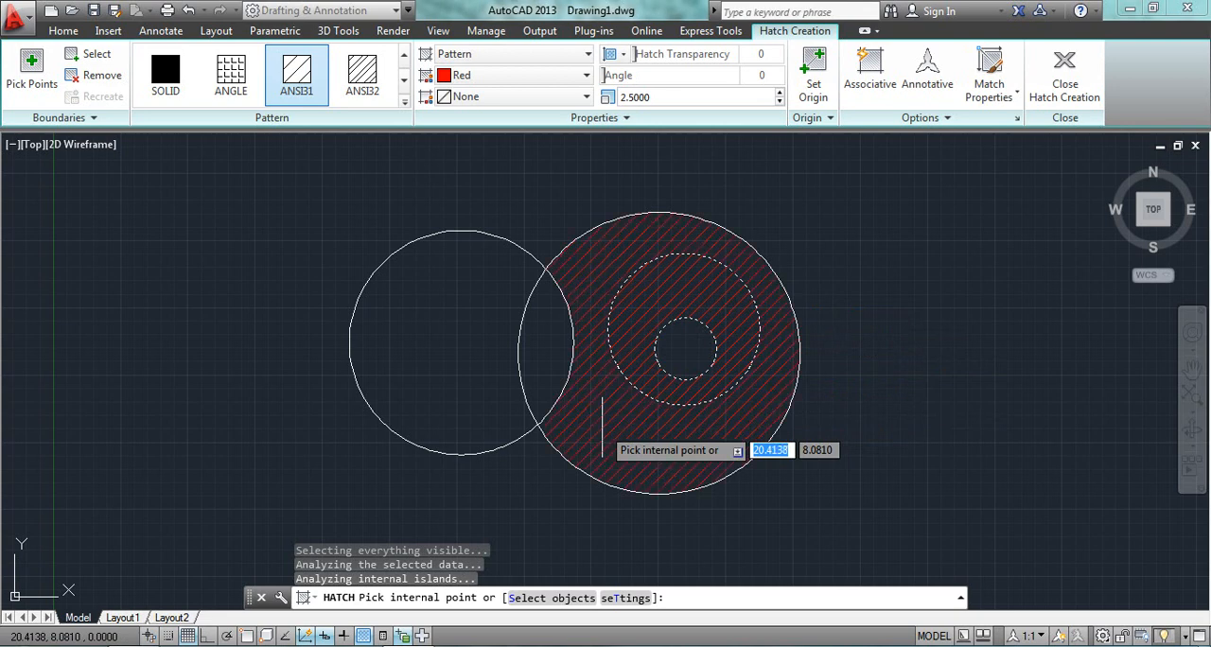
left_click(743, 398)
key("Escape")
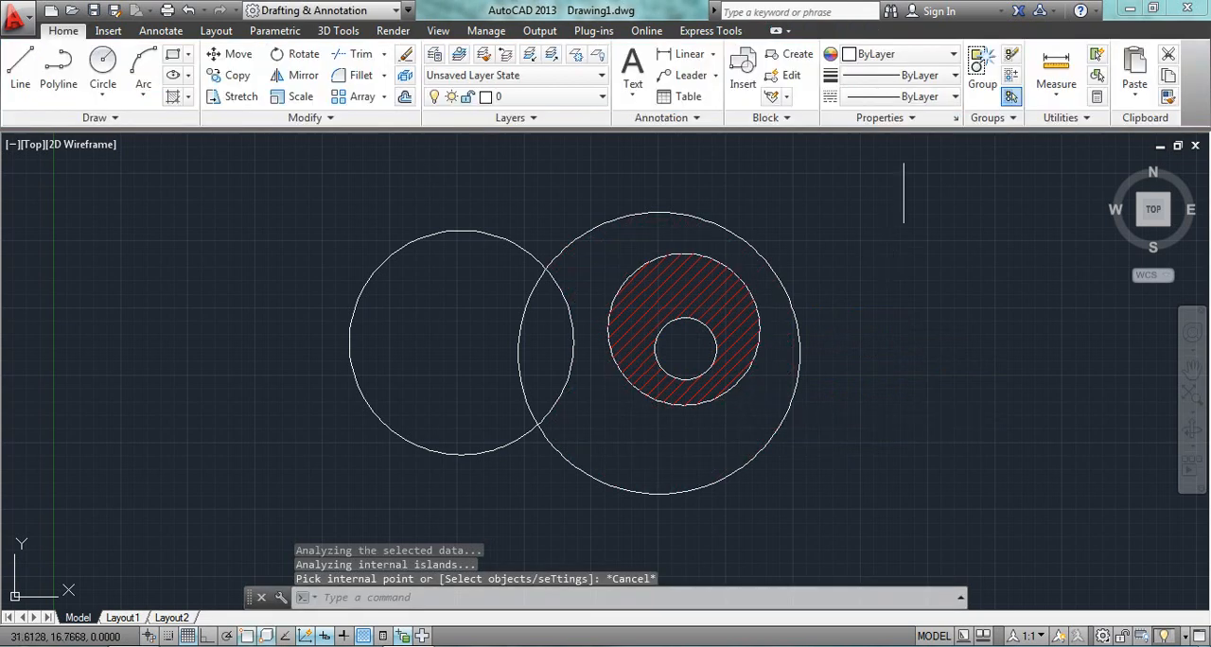
key("ctrl+z")
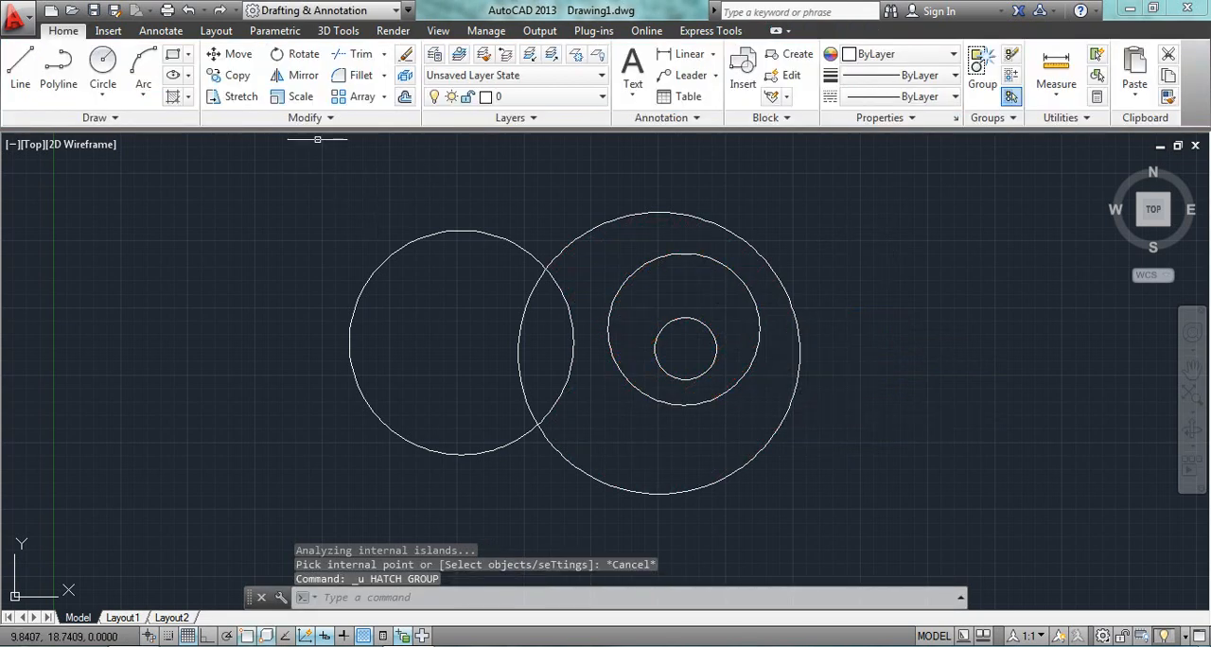
Keep Outer Island Detection for a new hatch, try filling only the smallest circle with red ANSI31, and undo the fill.
left_click(173, 97)
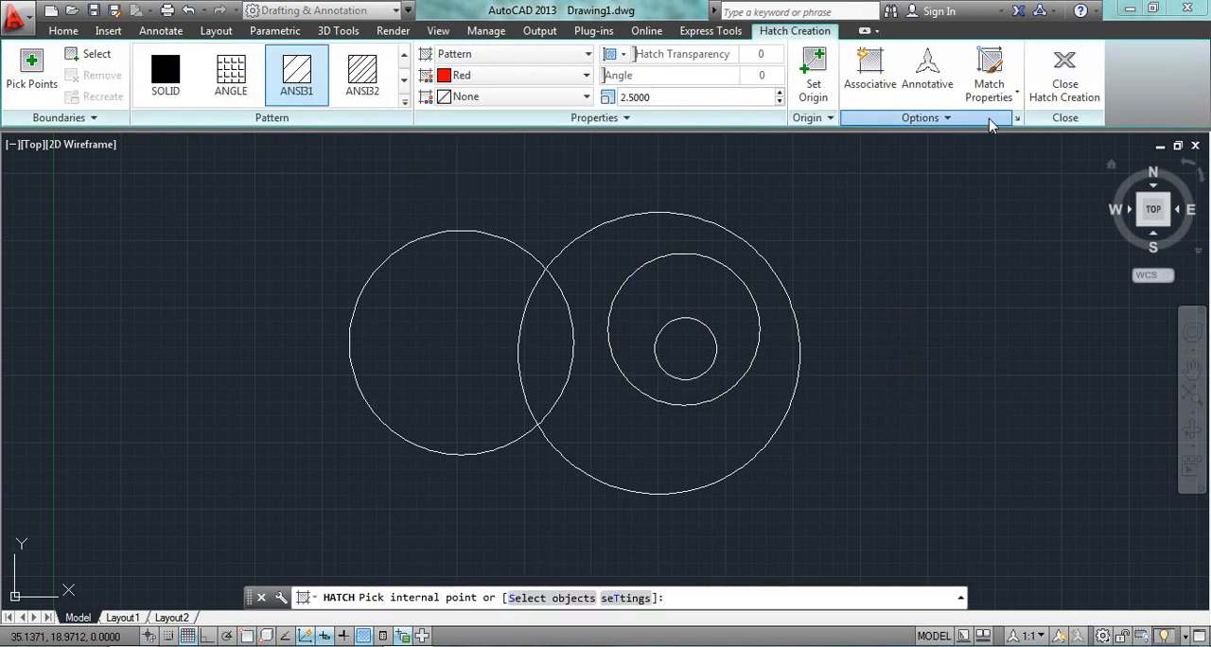
left_click(927, 118)
left_click(958, 190)
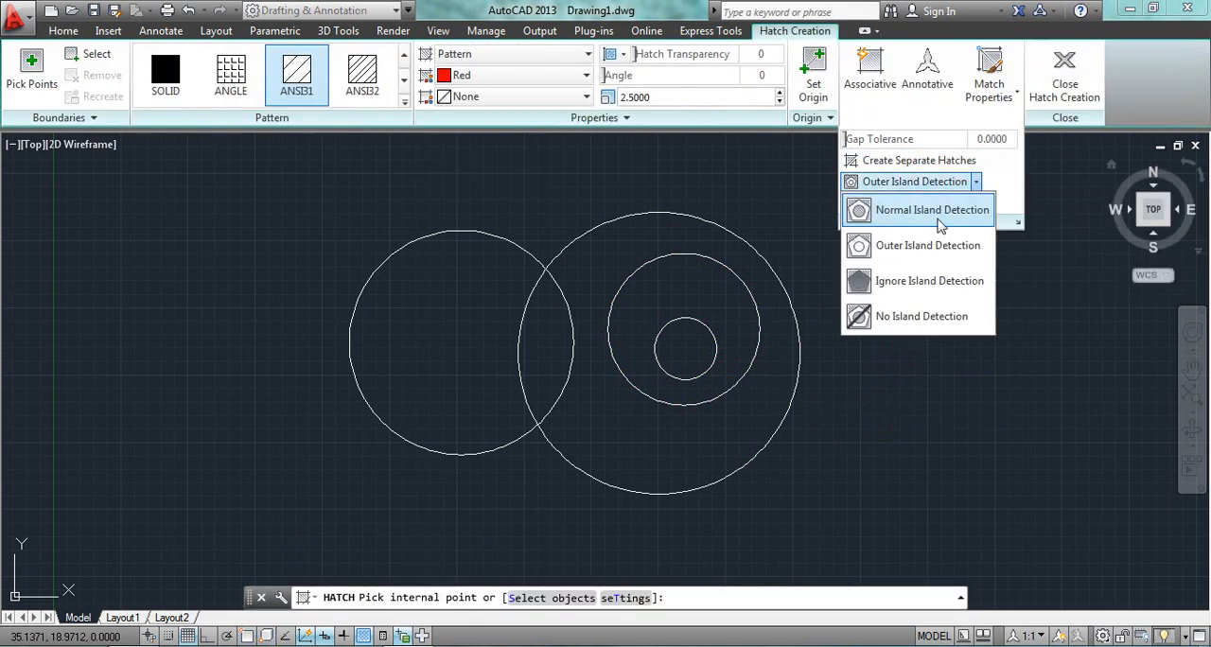
left_click(925, 244)
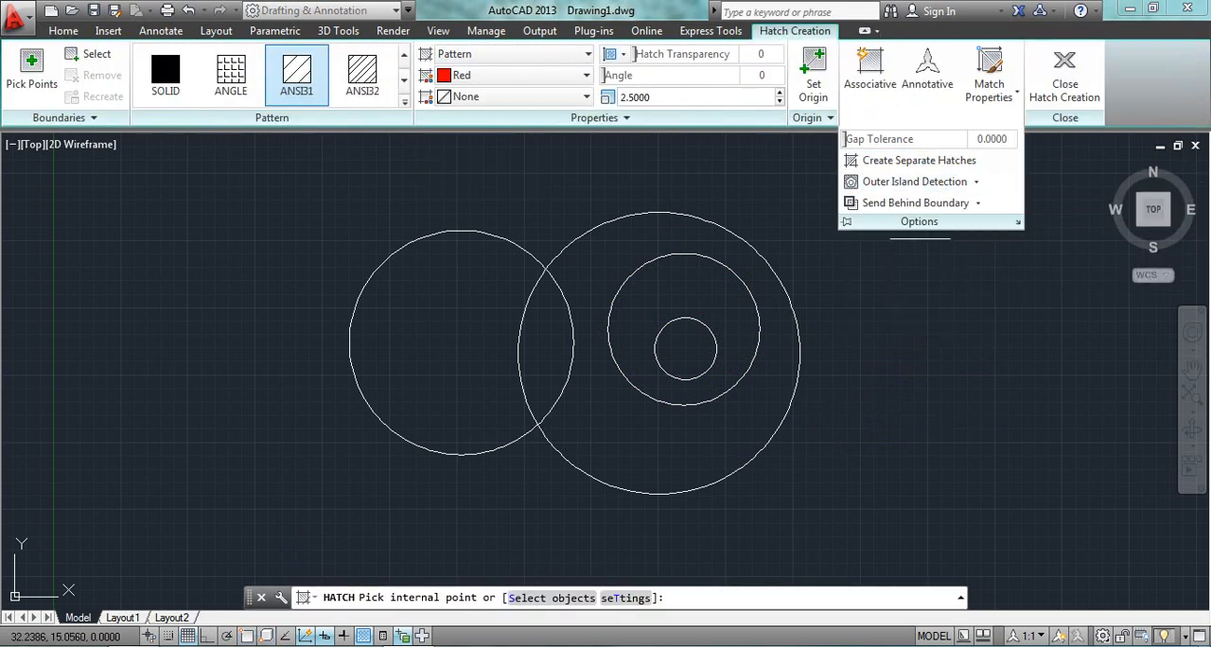
left_click(685, 348)
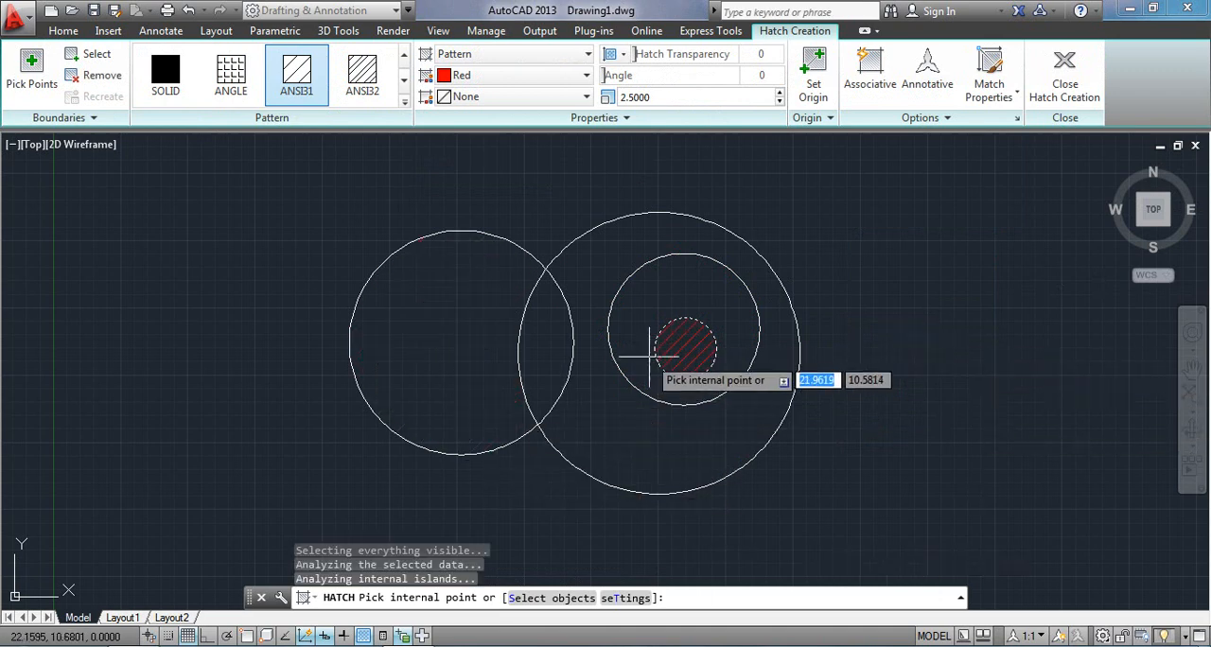
key("ctrl+z")
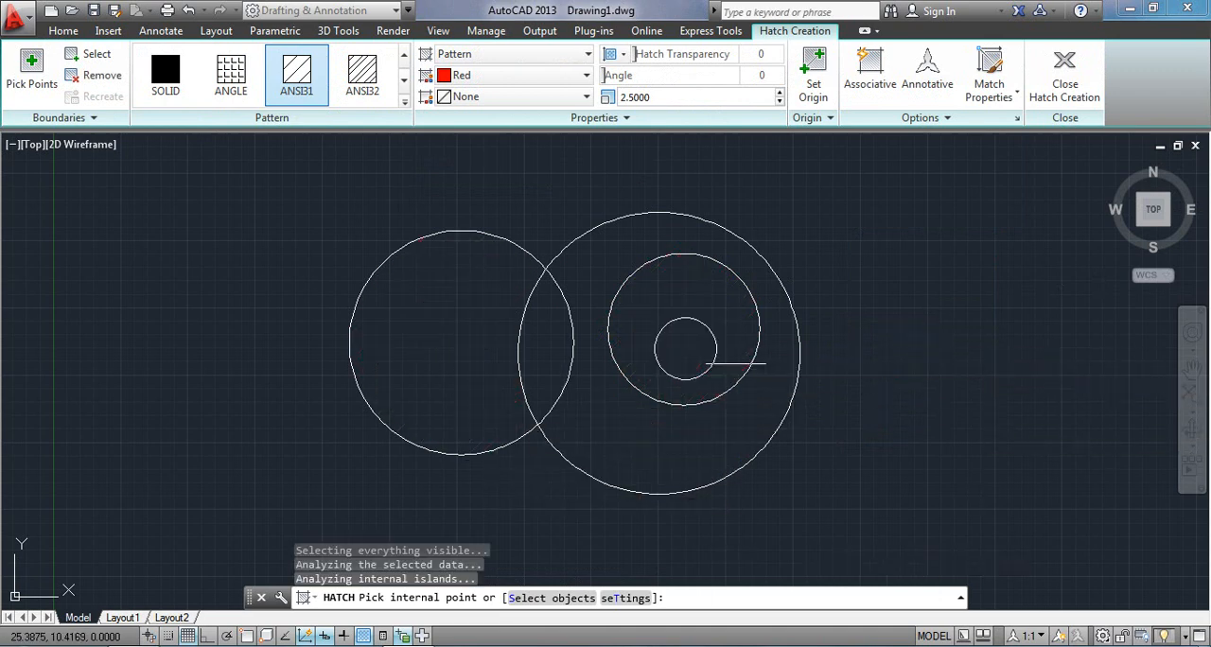
Hatch the ring around the smallest circle again with the same Outer Island Detection setting, and undo it.
left_click(919, 117)
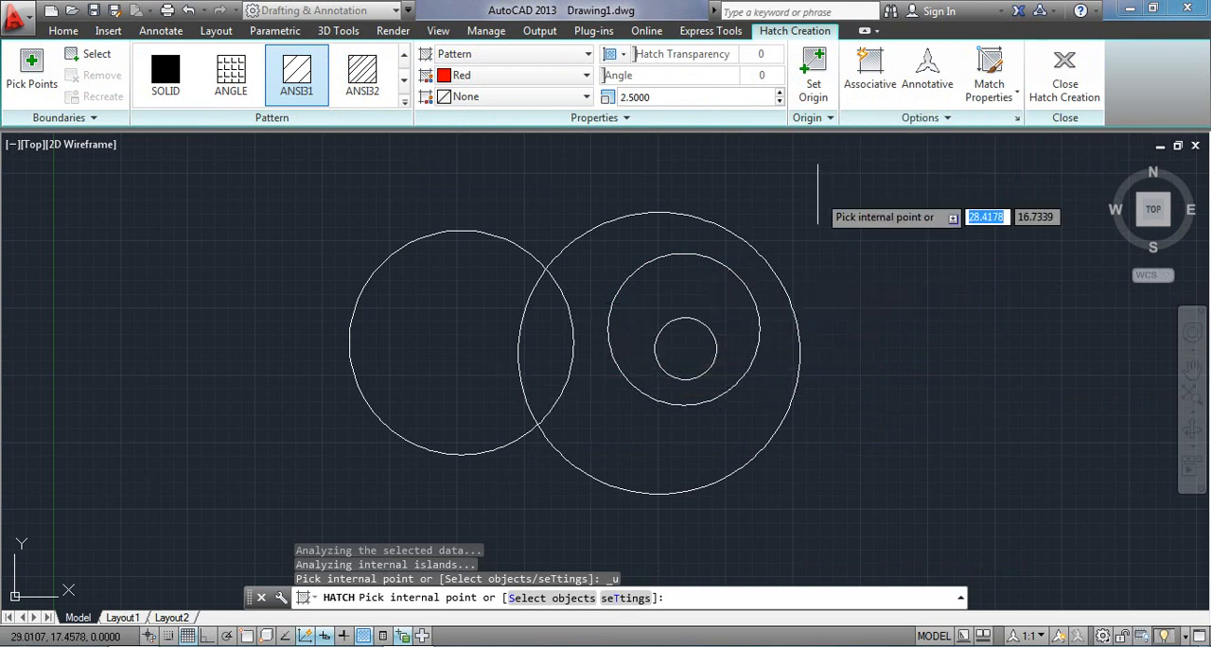
left_click(920, 117)
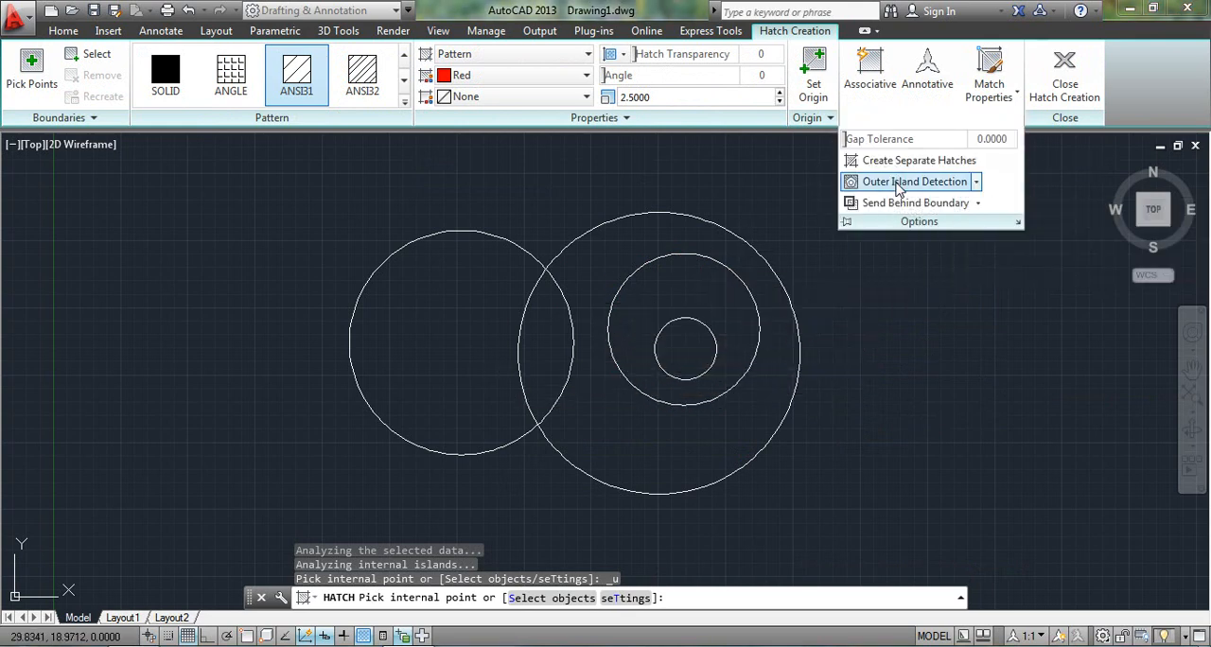
left_click(654, 304)
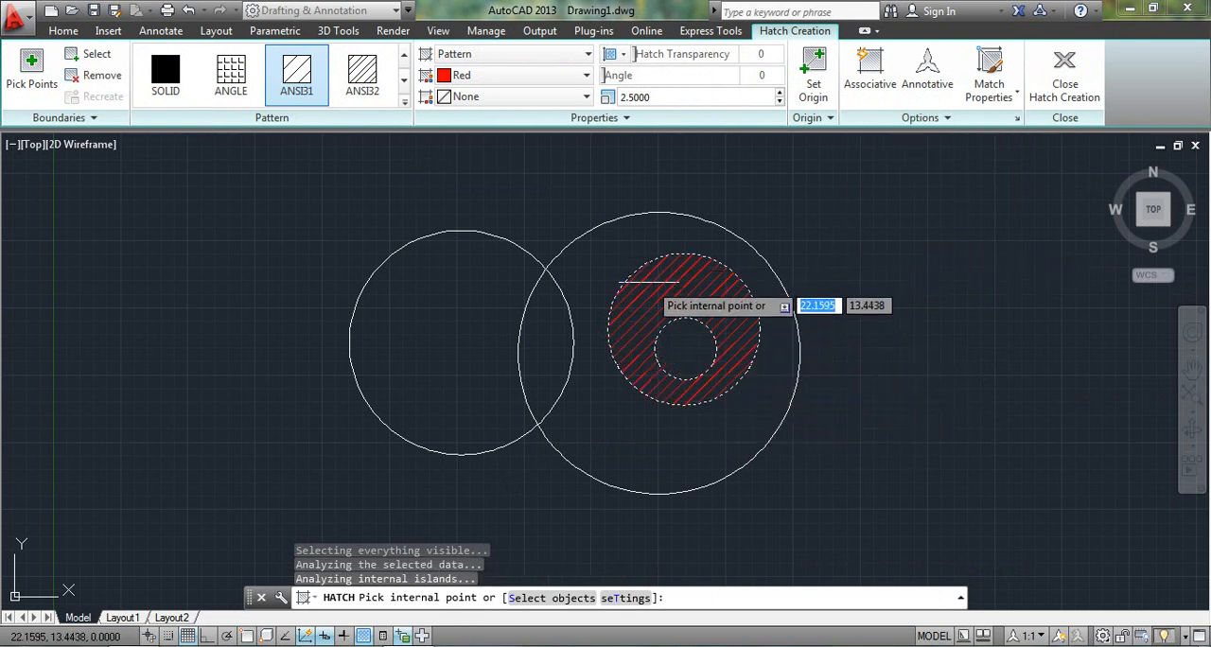
key("ctrl+z")
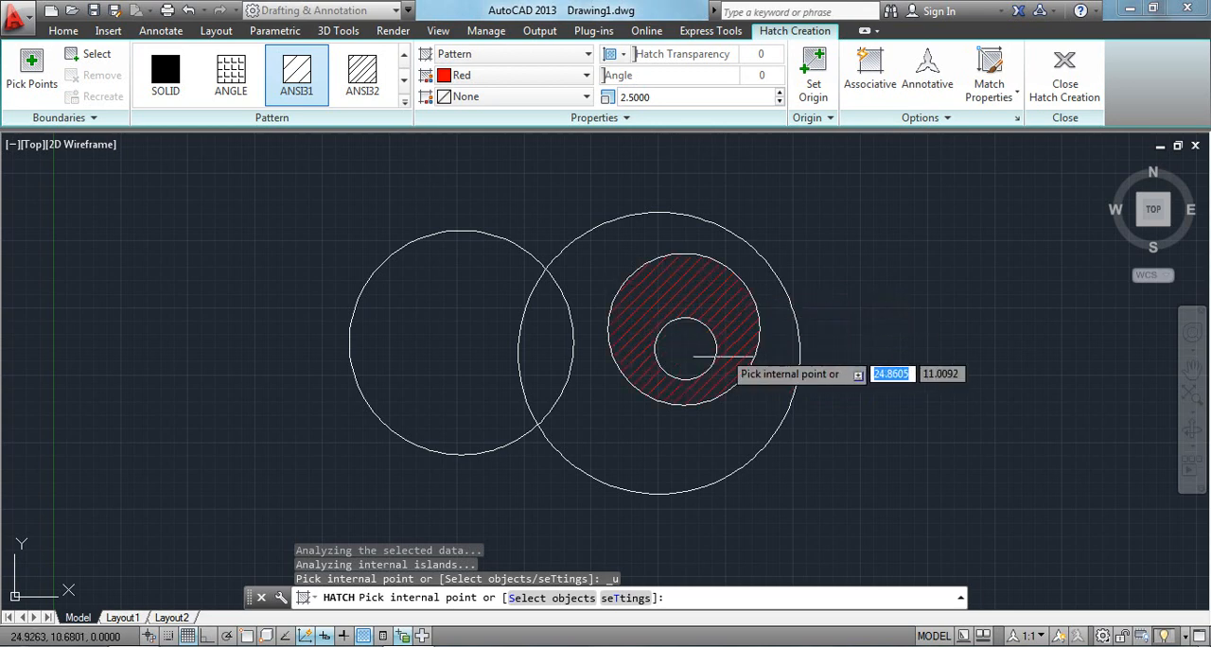
Set the hatch to Normal Island Detection and hatch the large circle from its outer area inward with red ANSI31.
left_click(894, 121)
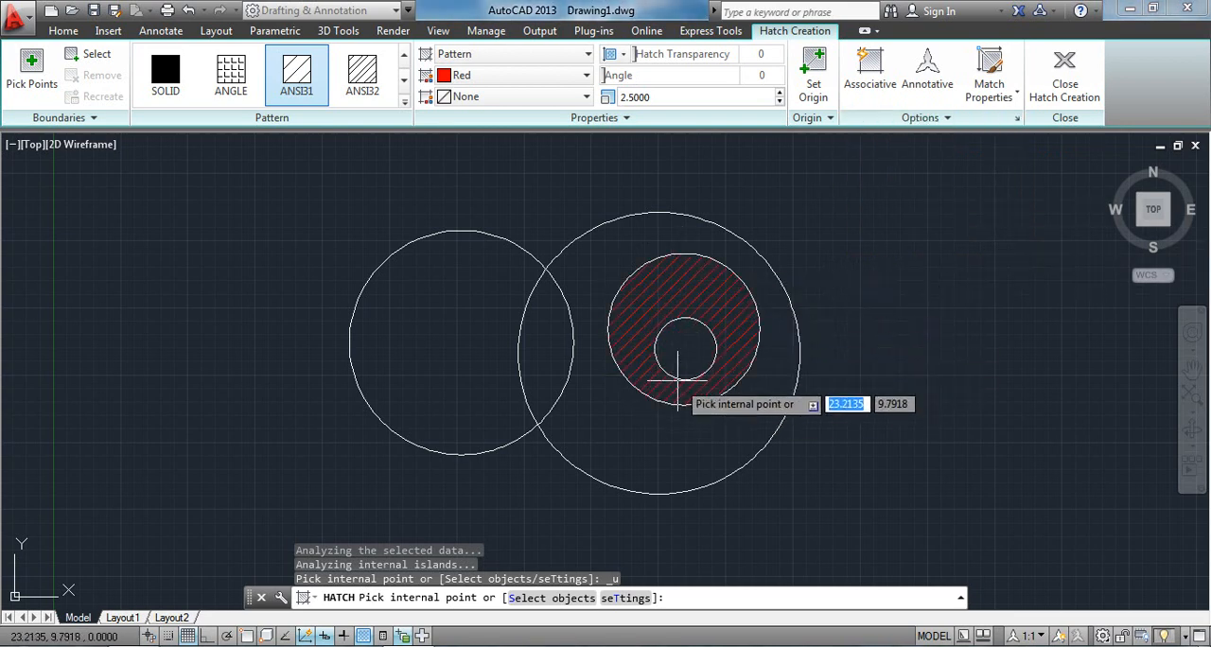
left_click(958, 118)
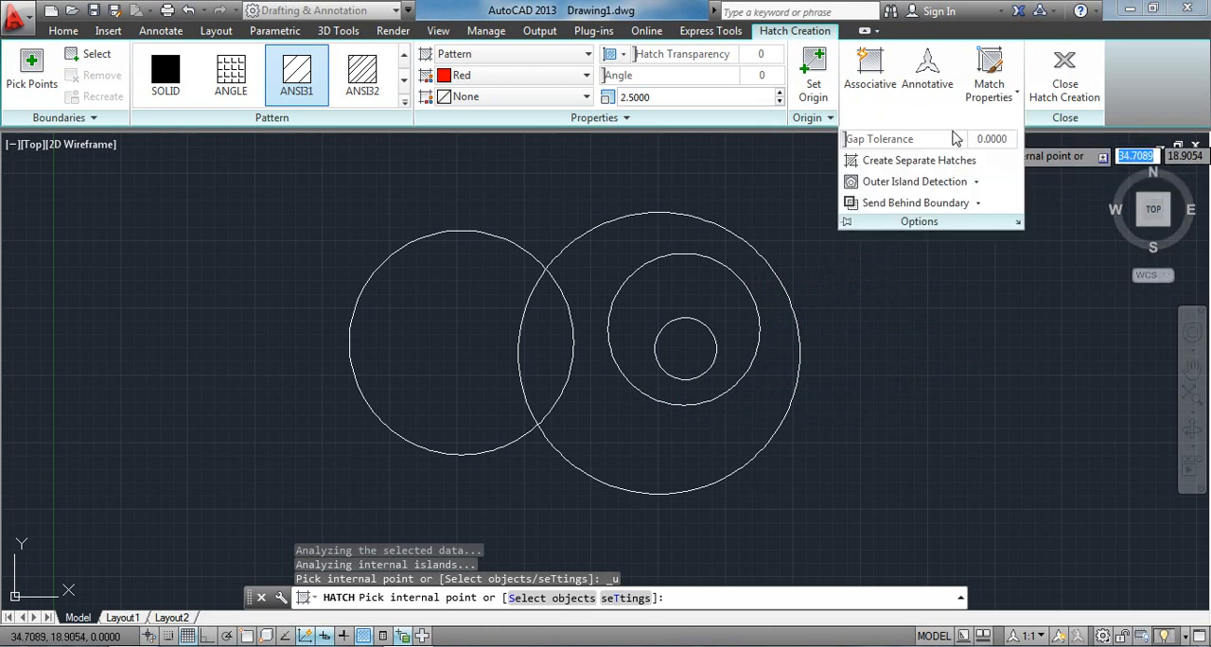
left_click(976, 183)
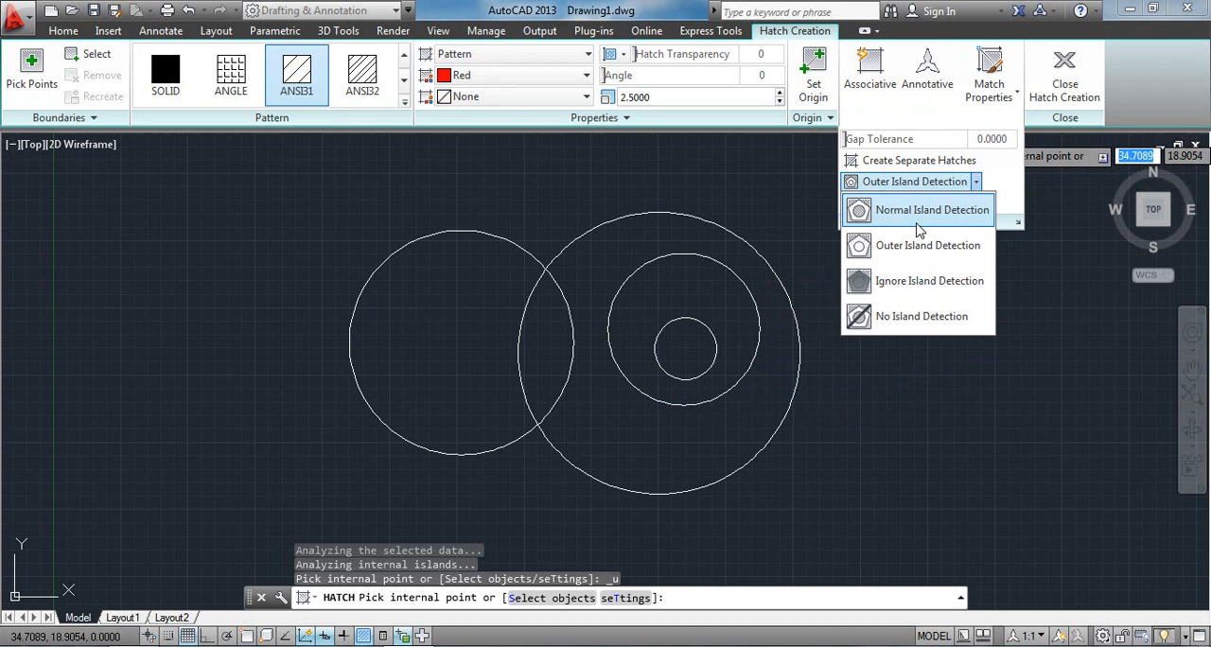
left_click(917, 212)
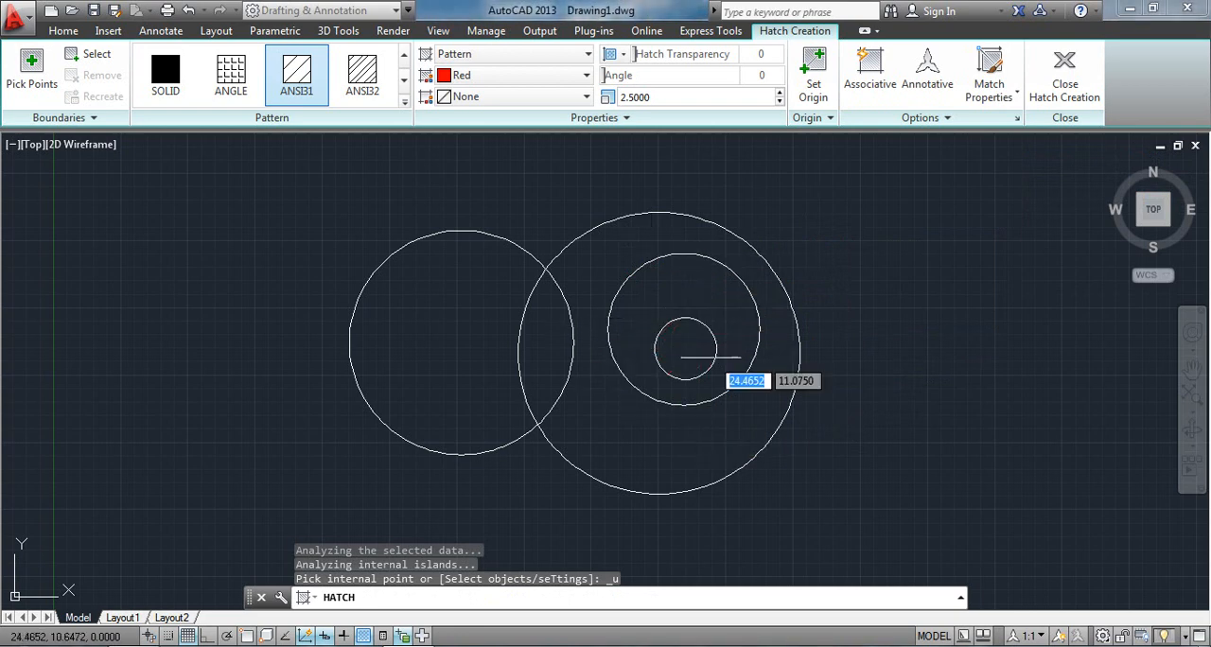
left_click(587, 253)
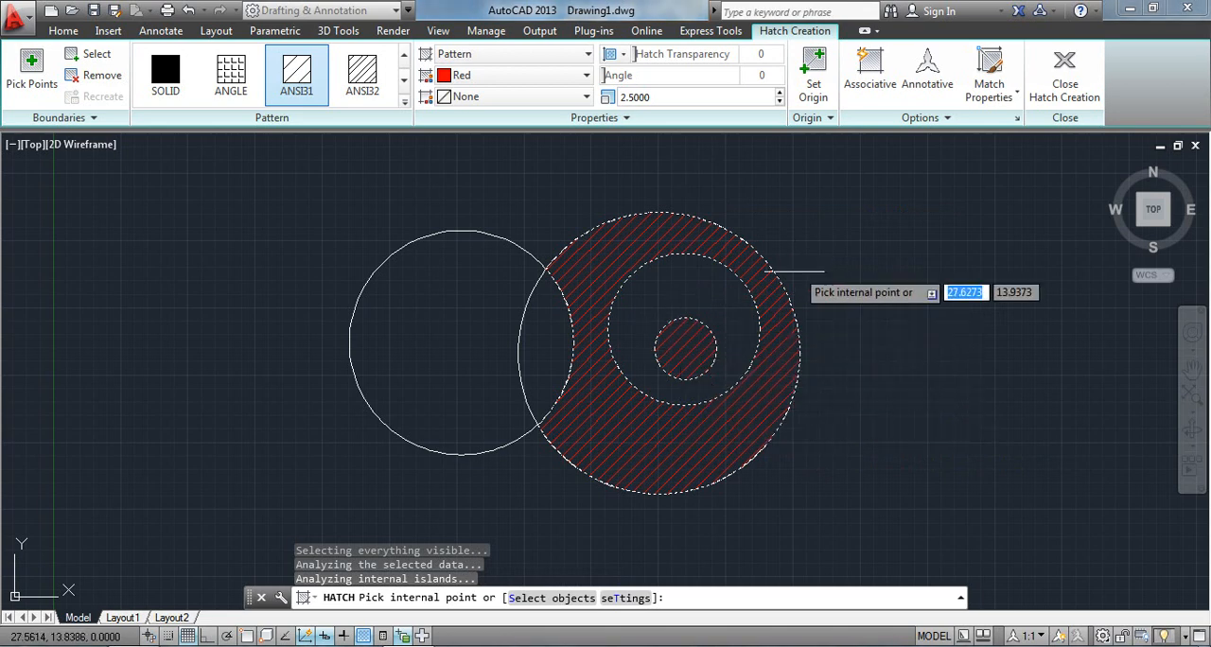
Review the island detection modes for the large circle's hatch and choose Outer Island Detection.
left_click(900, 118)
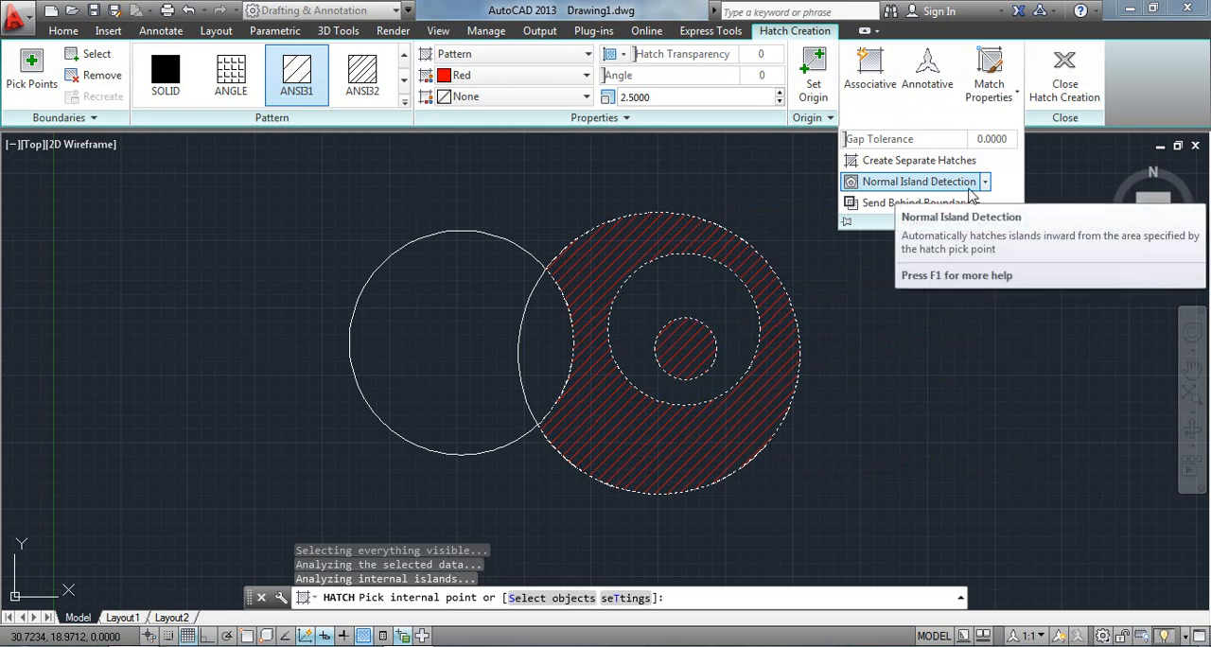
left_click(963, 118)
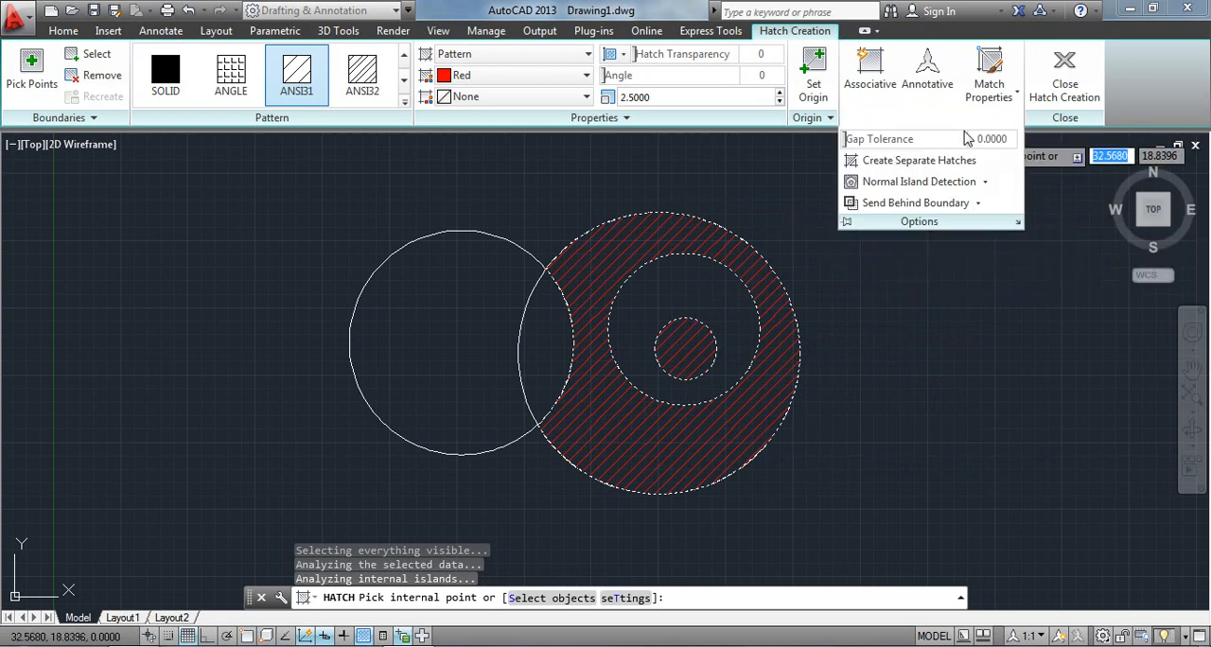
left_click(986, 183)
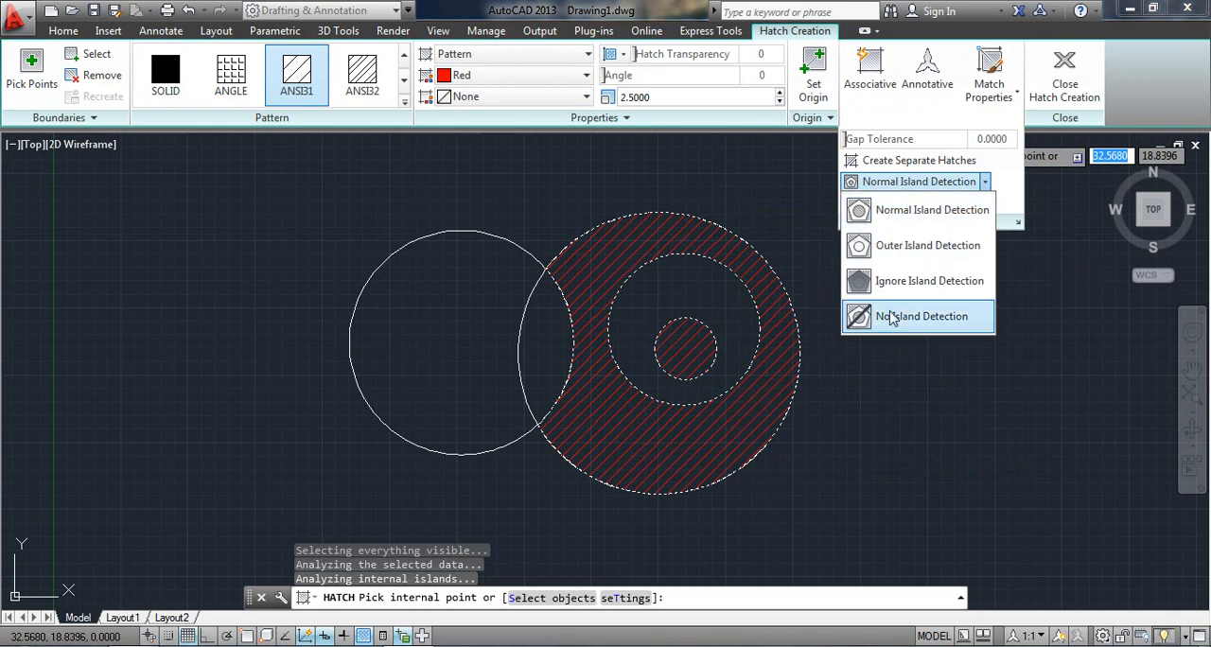
left_click(906, 248)
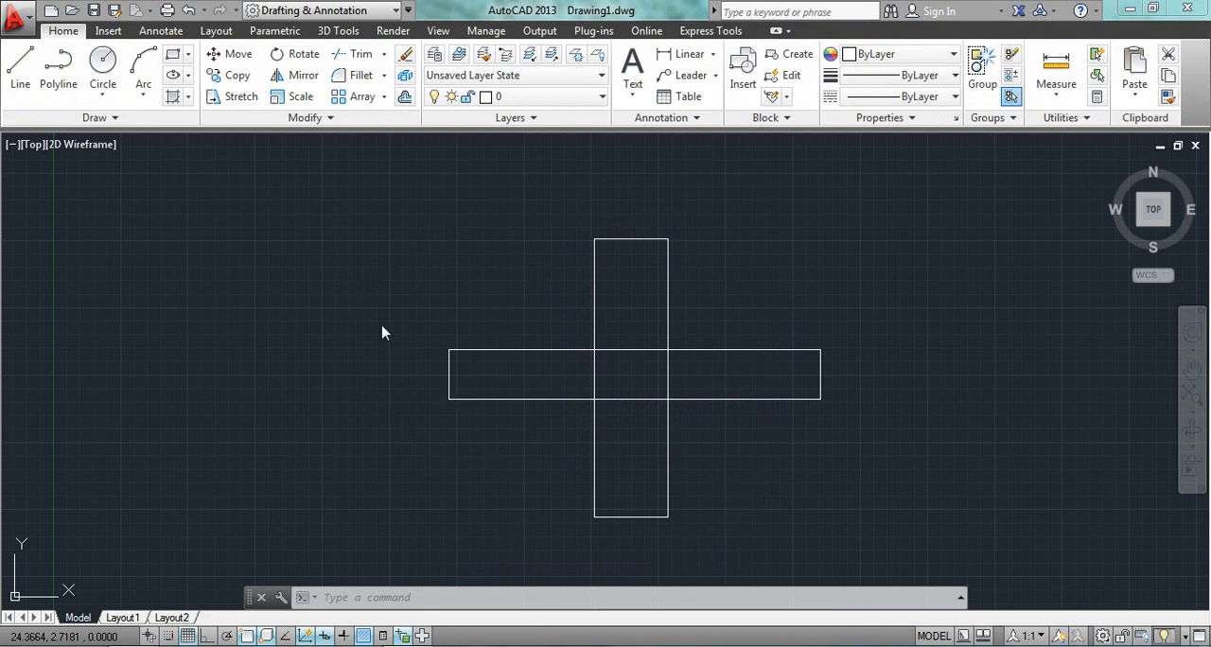
Fill the horizontal rectangle of the crossing pair with a red Solid hatch by selecting the rectangle as the boundary object.
left_click(173, 97)
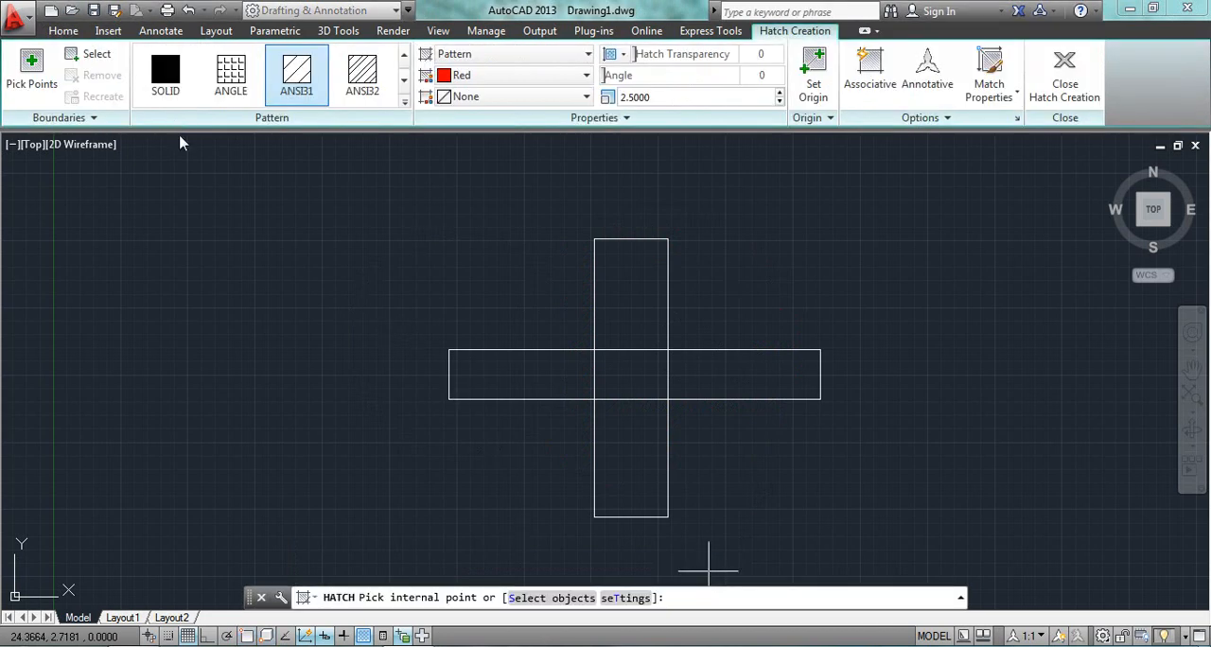
left_click(485, 59)
left_click(473, 73)
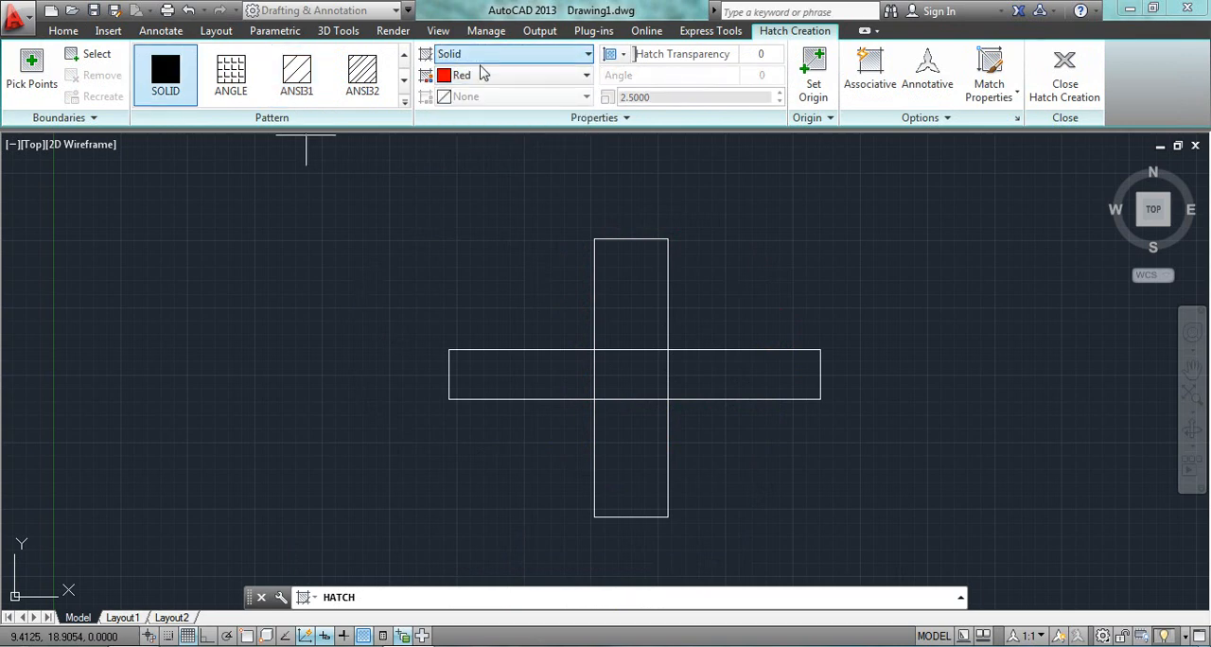
left_click(502, 74)
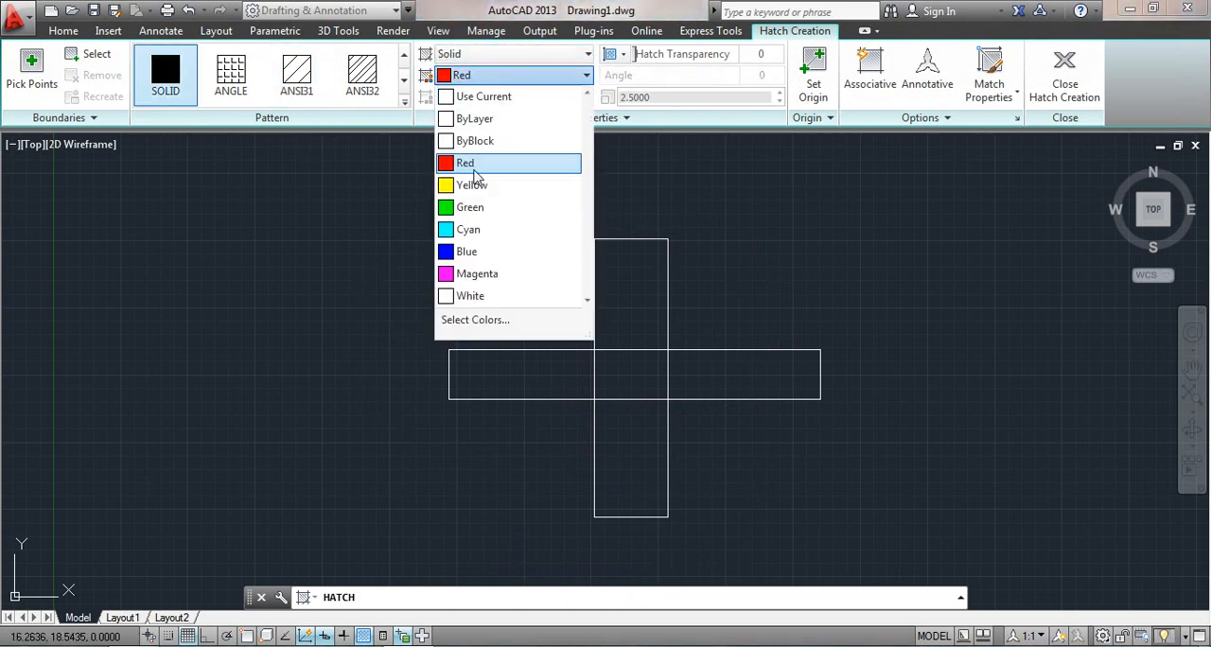
left_click(473, 165)
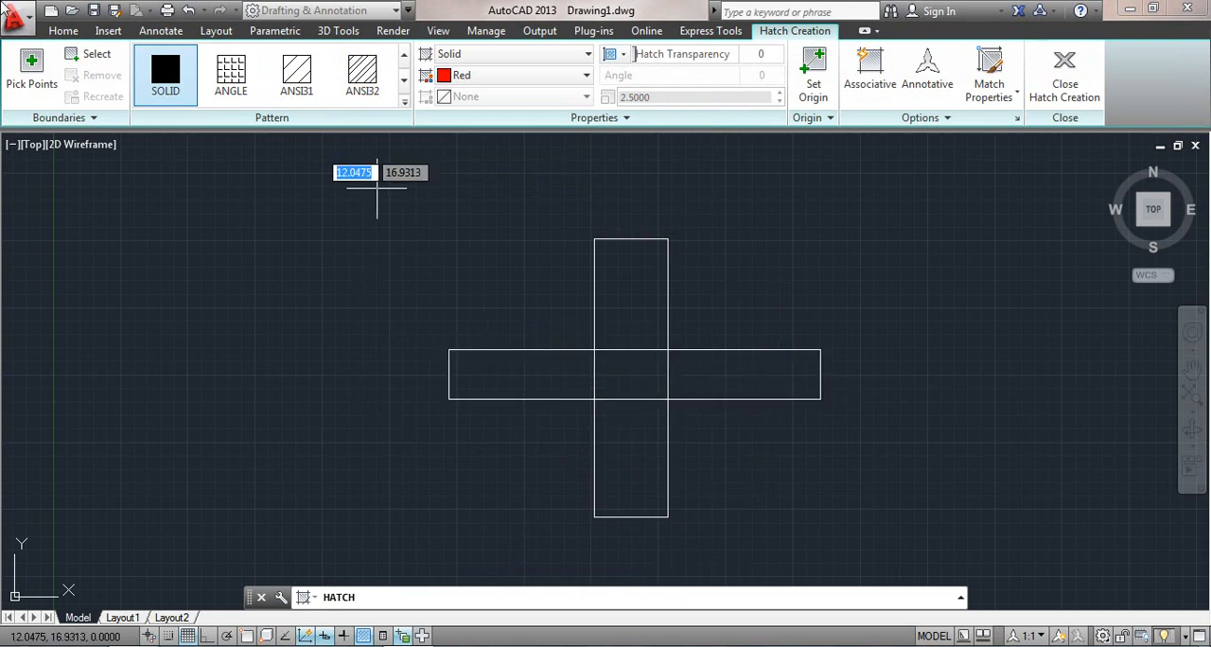
left_click(90, 56)
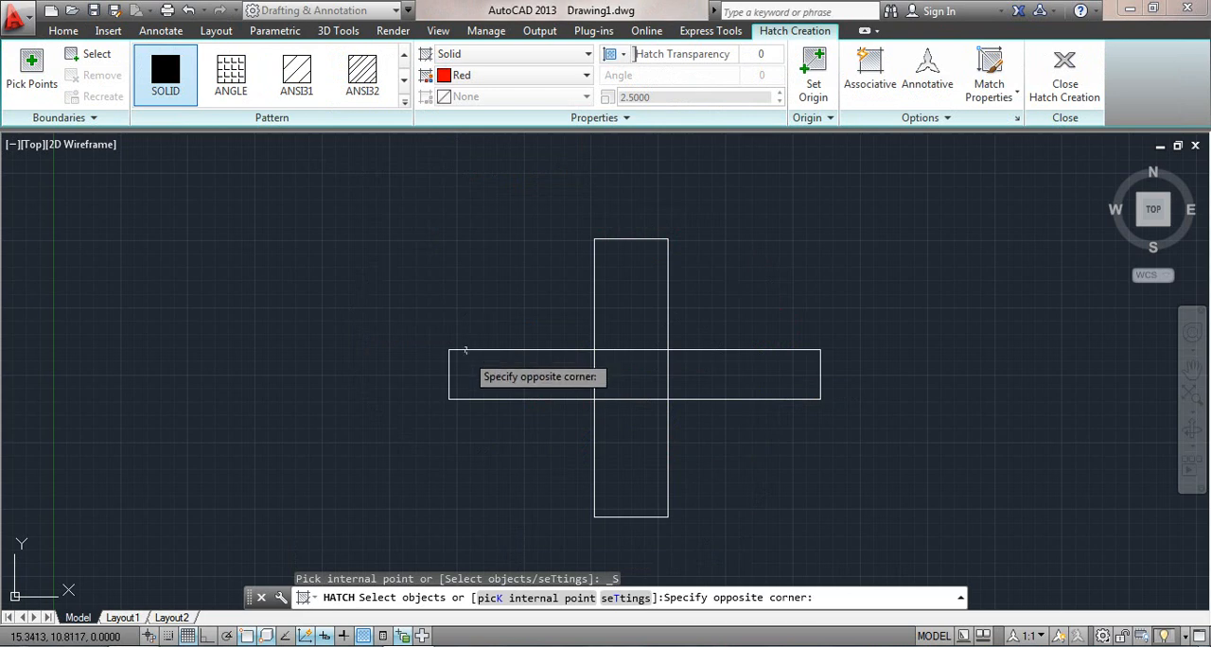
left_click(454, 353)
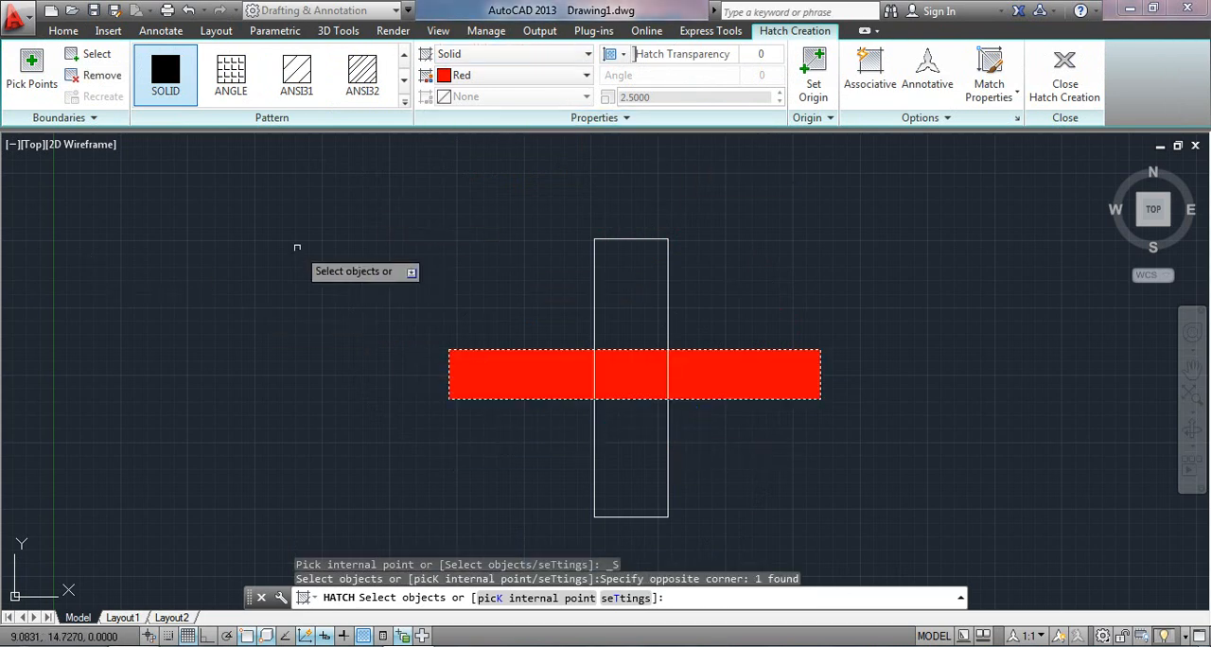
Fill the vertical rectangle of the crossing pair with a green Solid hatch by selecting the rectangle as the boundary object.
key("Escape")
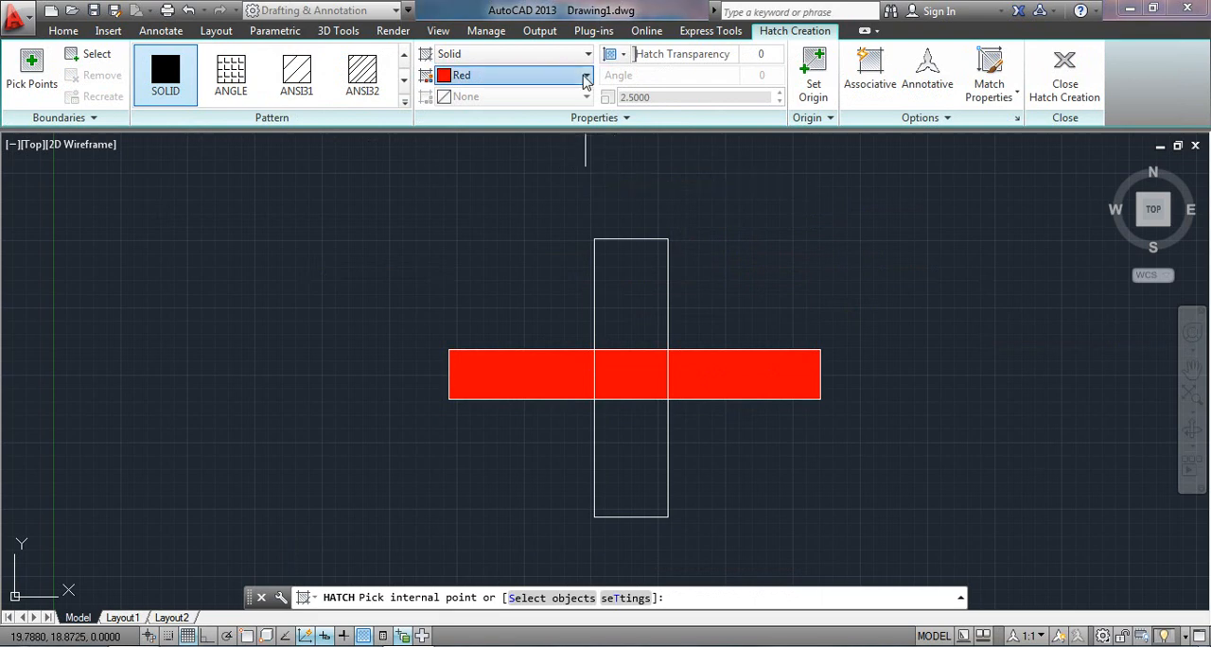
left_click(529, 76)
left_click(468, 207)
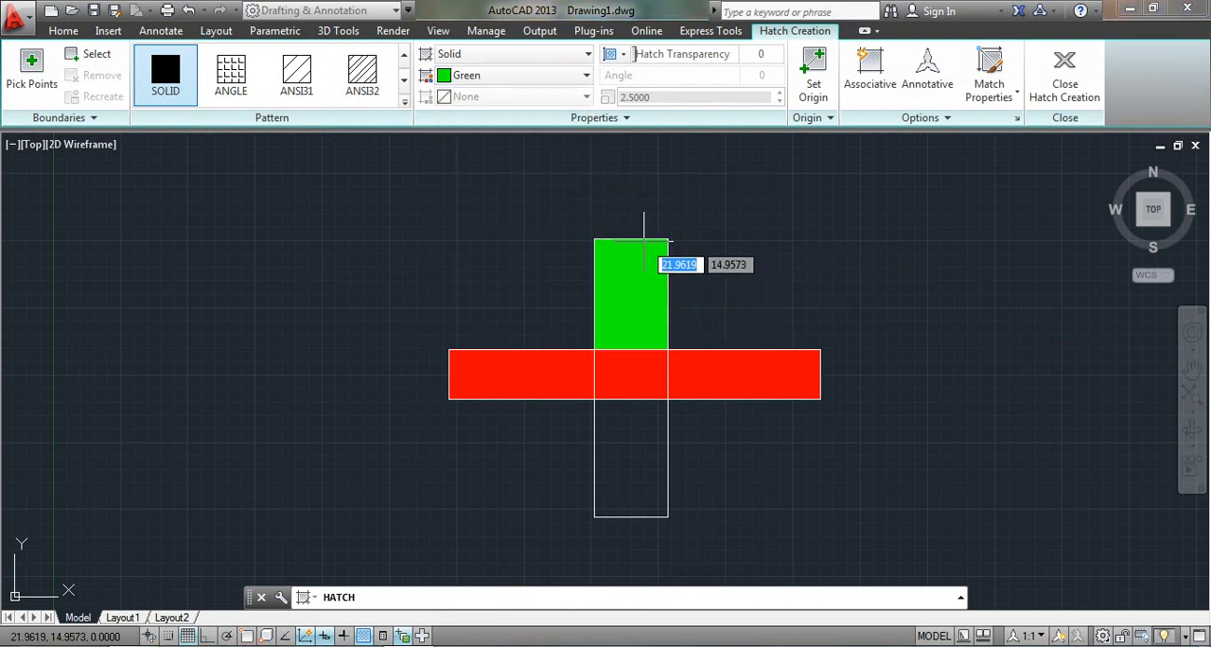
left_click(98, 55)
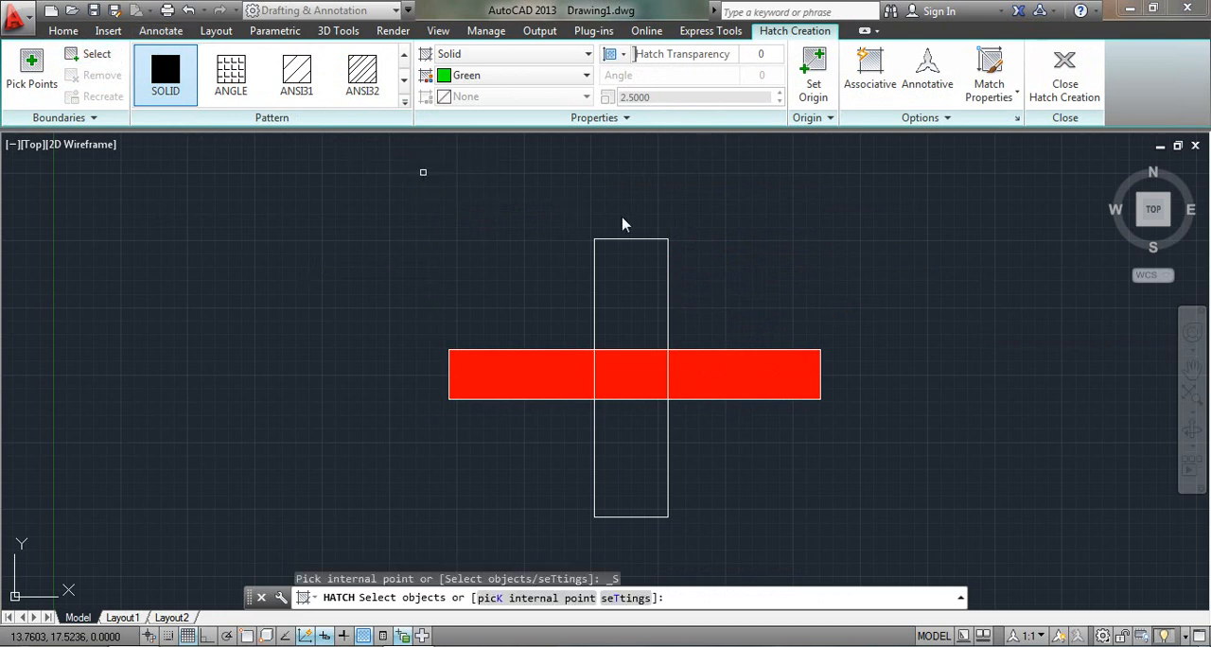
left_click(597, 248)
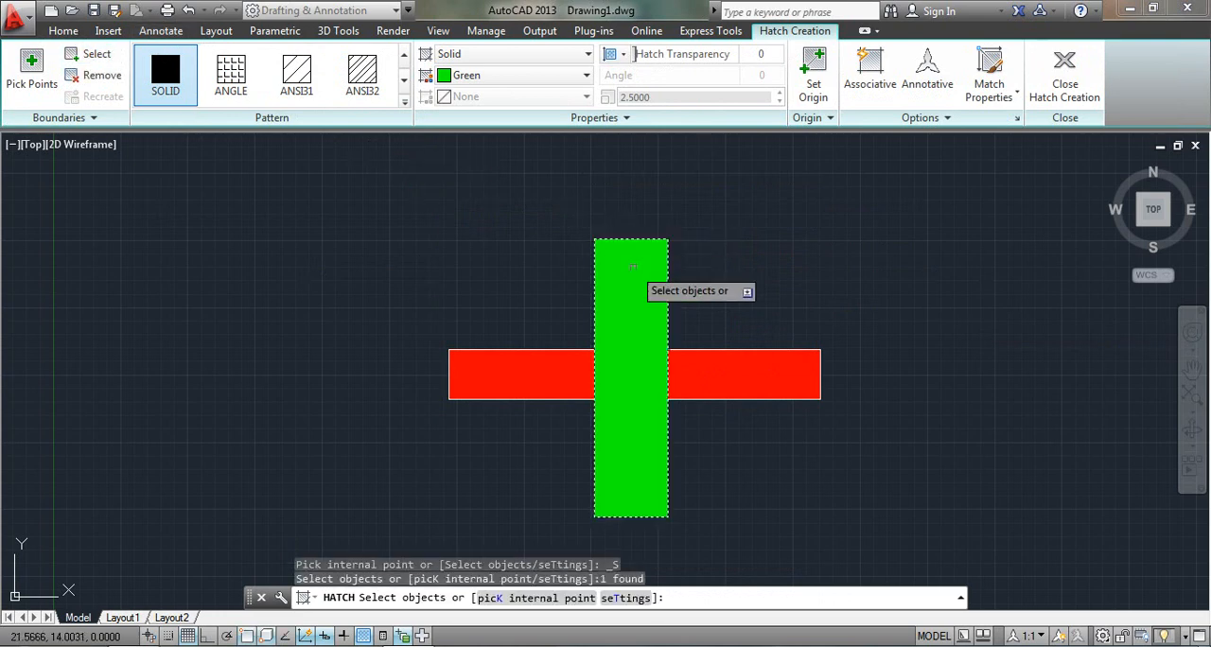
key("Escape")
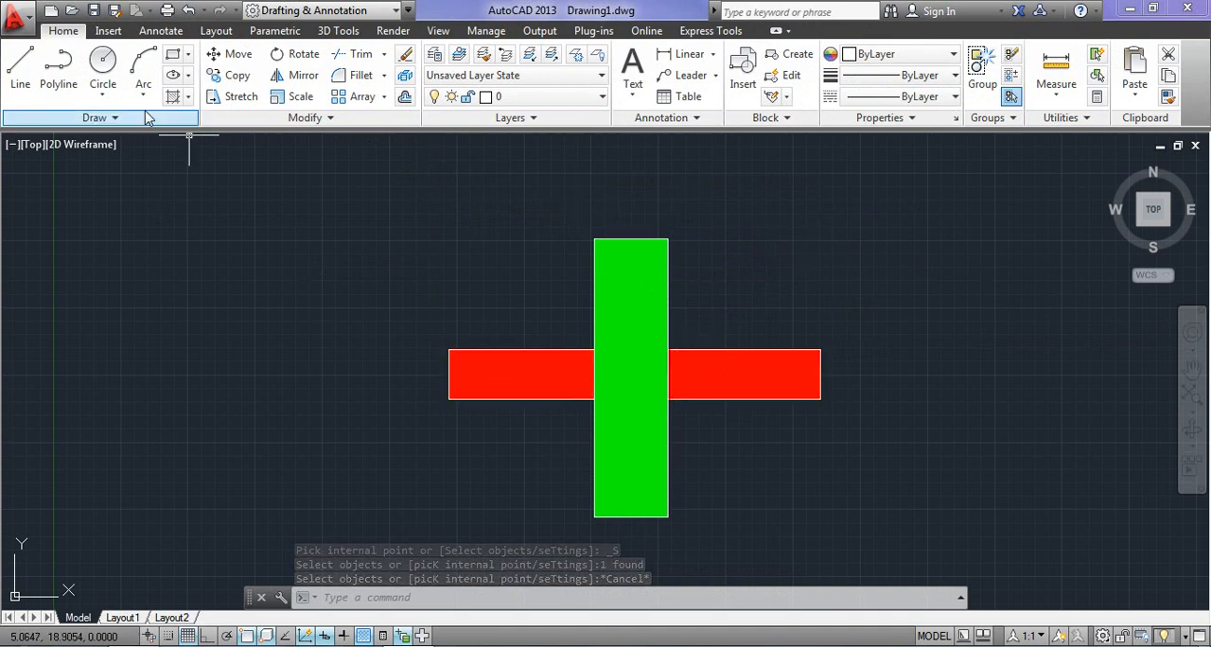
Create another green Solid hatch with the Send to Back draw order by picking an internal point in the vertical rectangle.
left_click(173, 100)
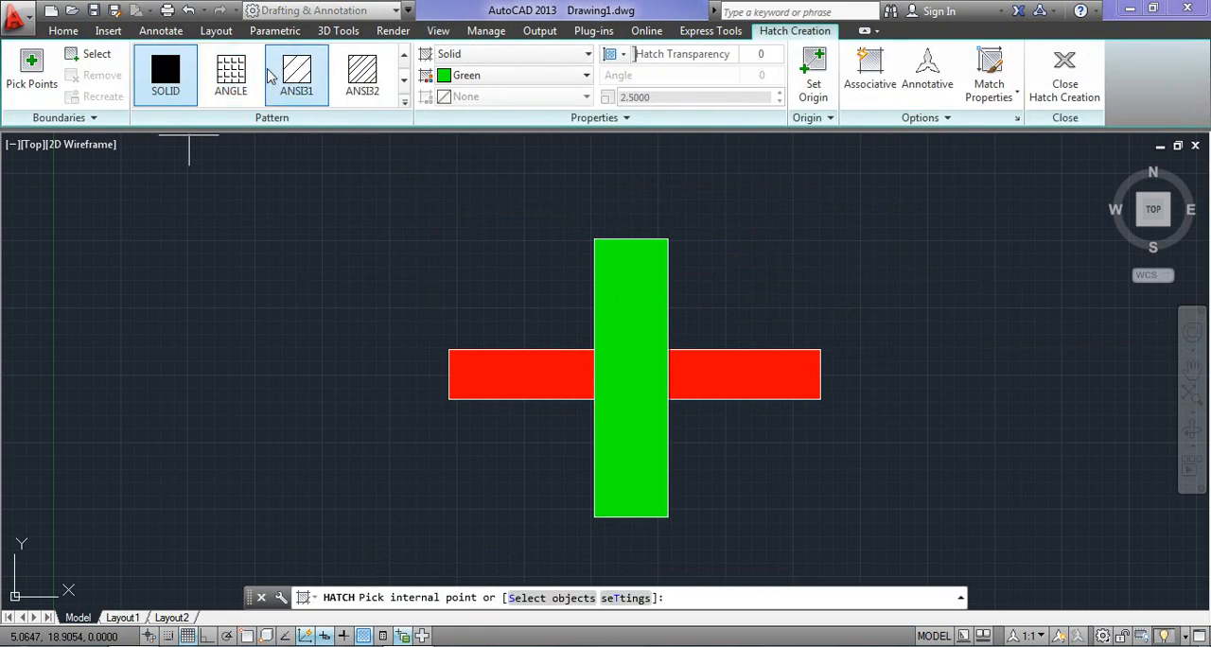
left_click(908, 119)
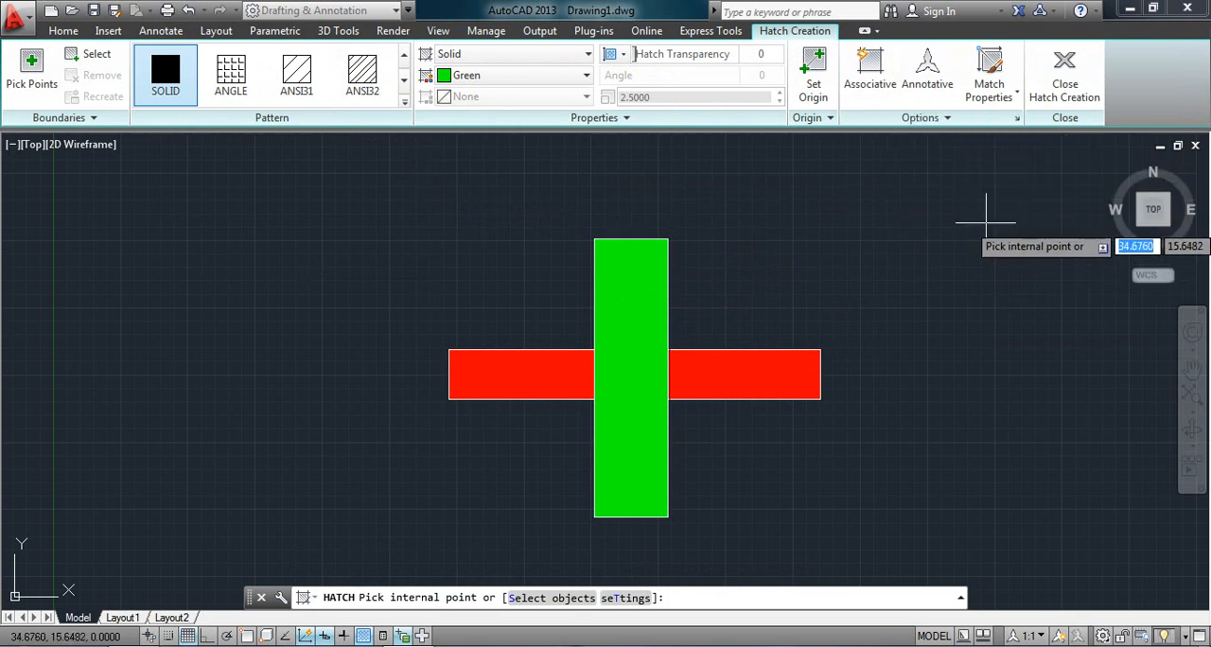
left_click(966, 119)
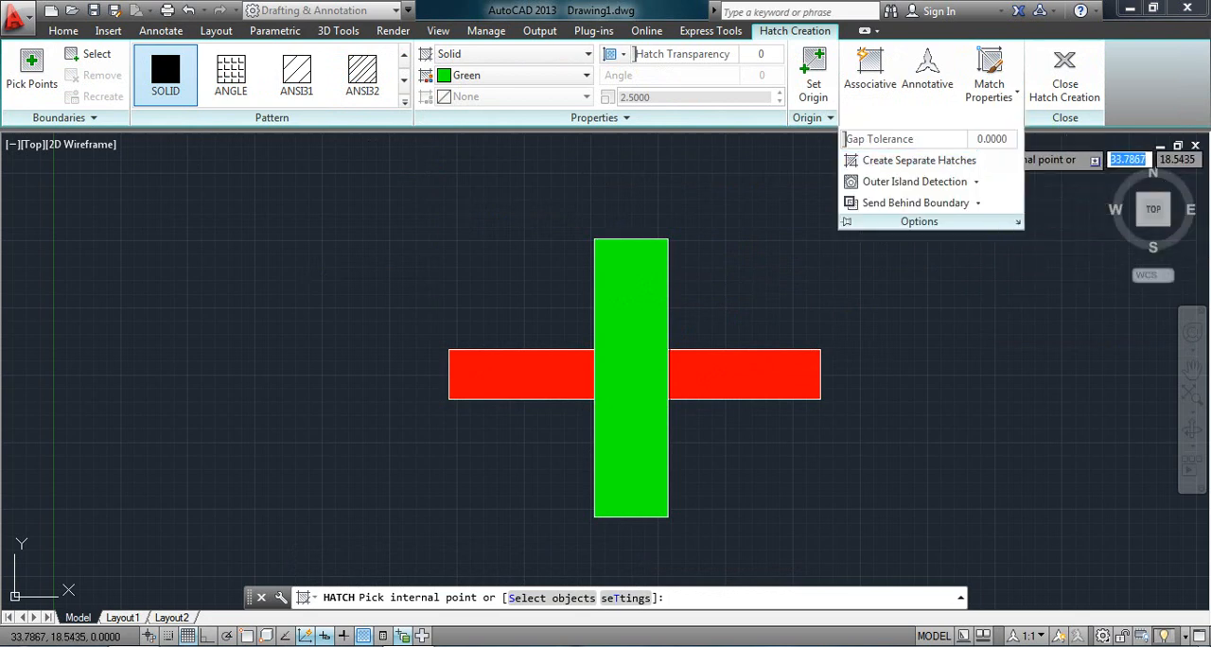
left_click(978, 204)
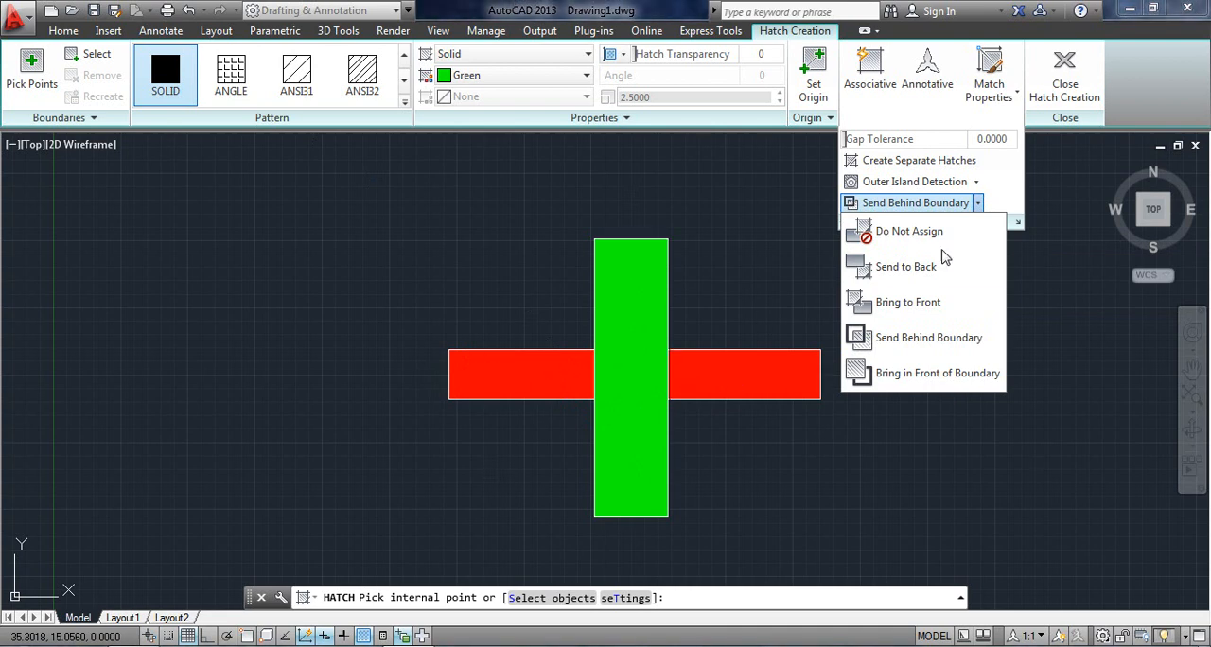
left_click(882, 273)
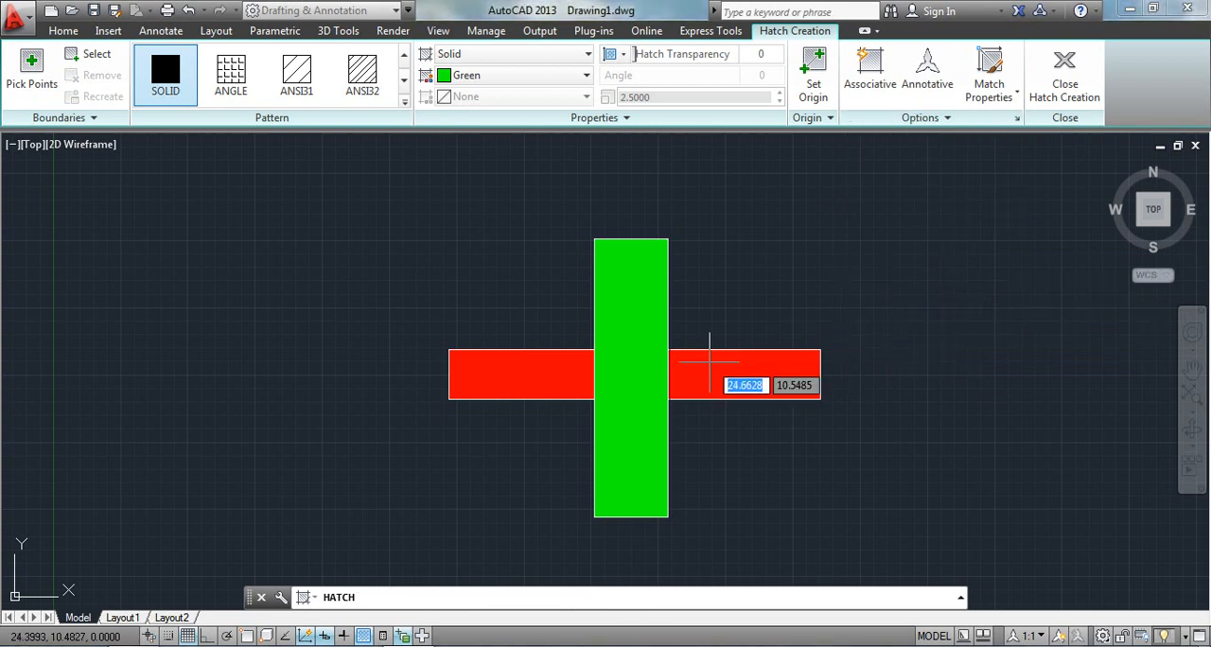
left_click(624, 293)
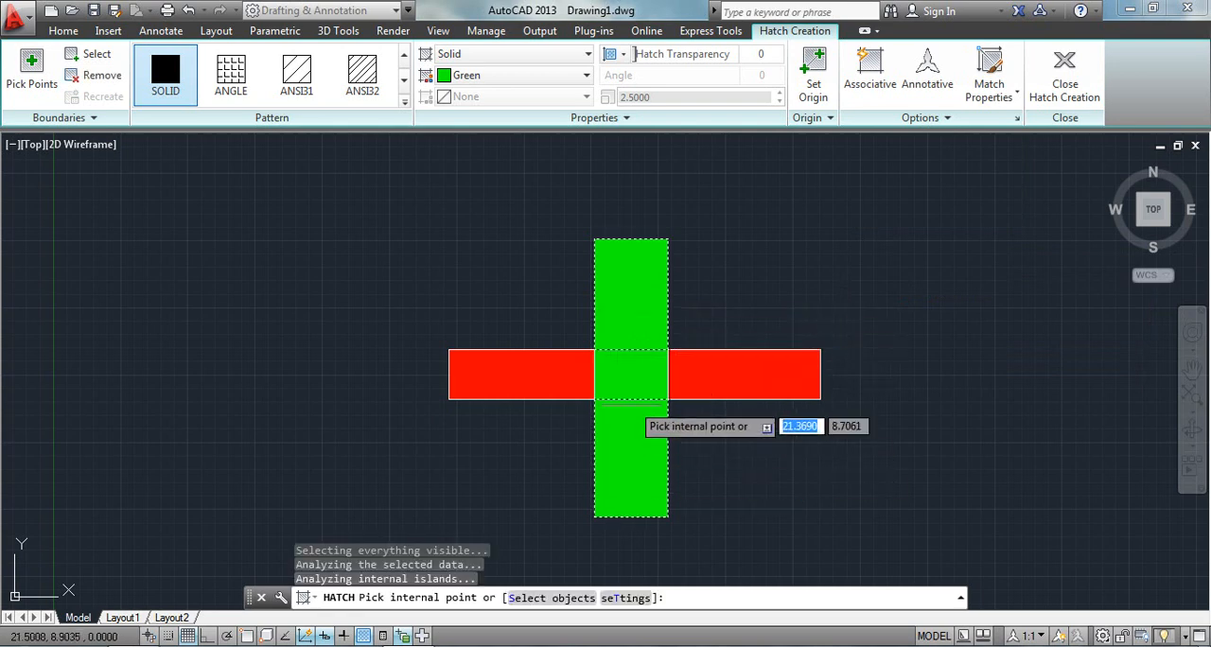
key("Return")
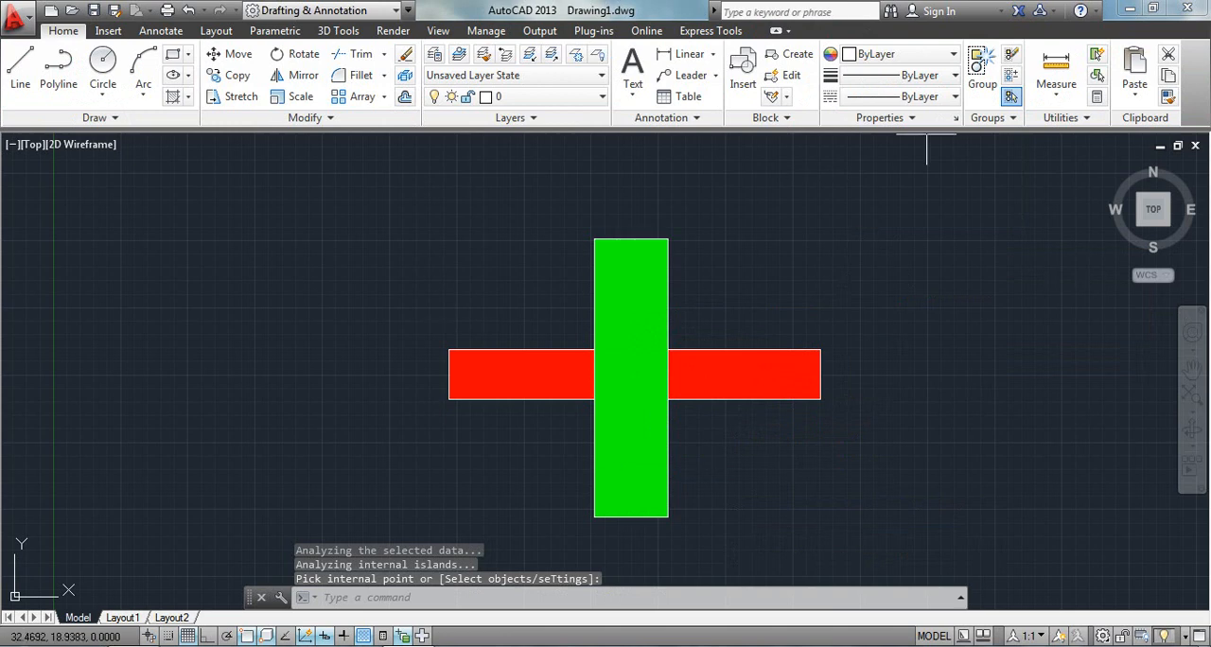
Change the draw order of the vertical rectangle's green hatch to Send to Back and end the hatch edit.
left_click(623, 303)
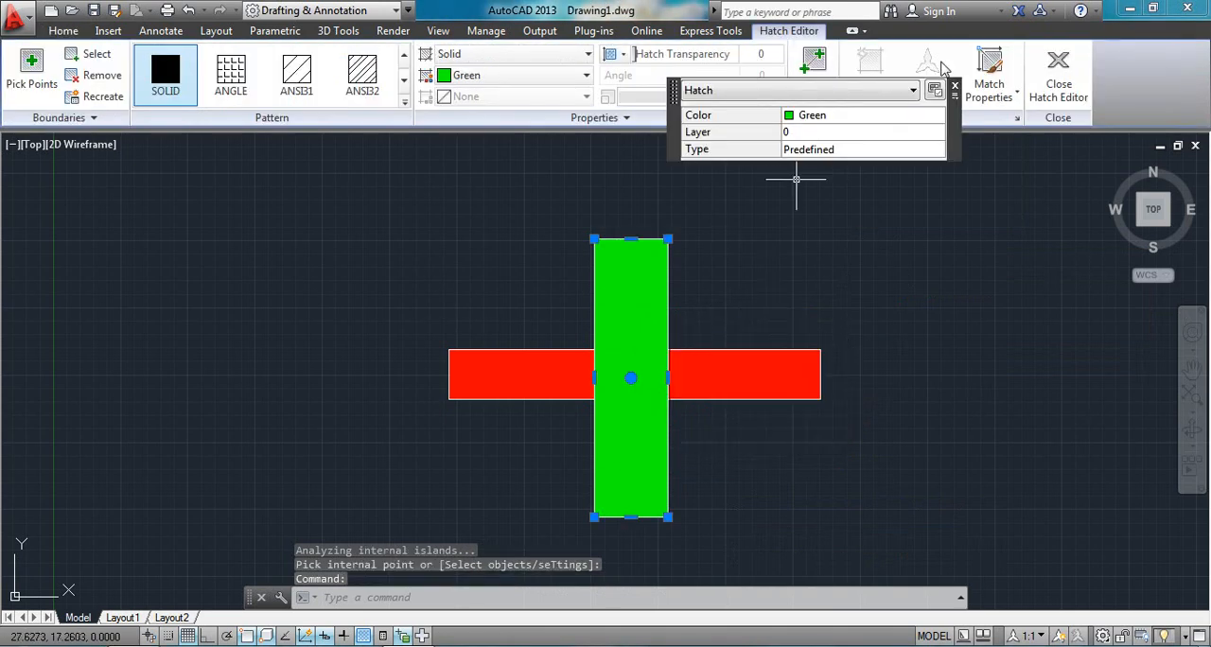
left_click(955, 86)
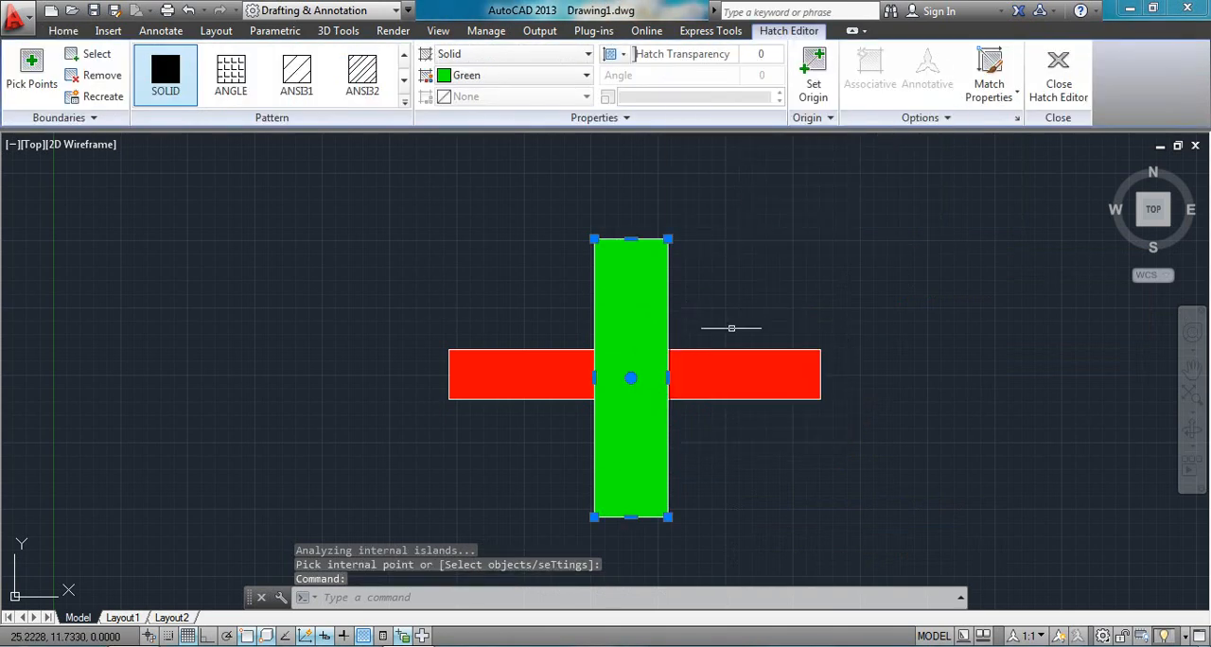
left_click(919, 117)
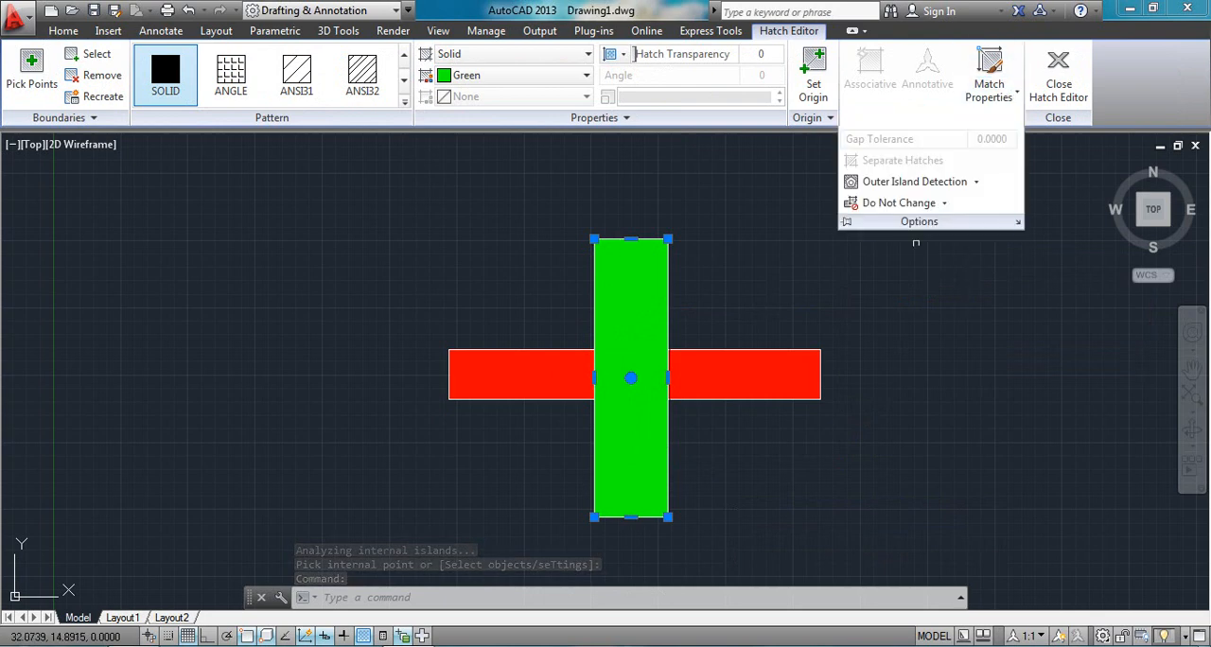
left_click(943, 203)
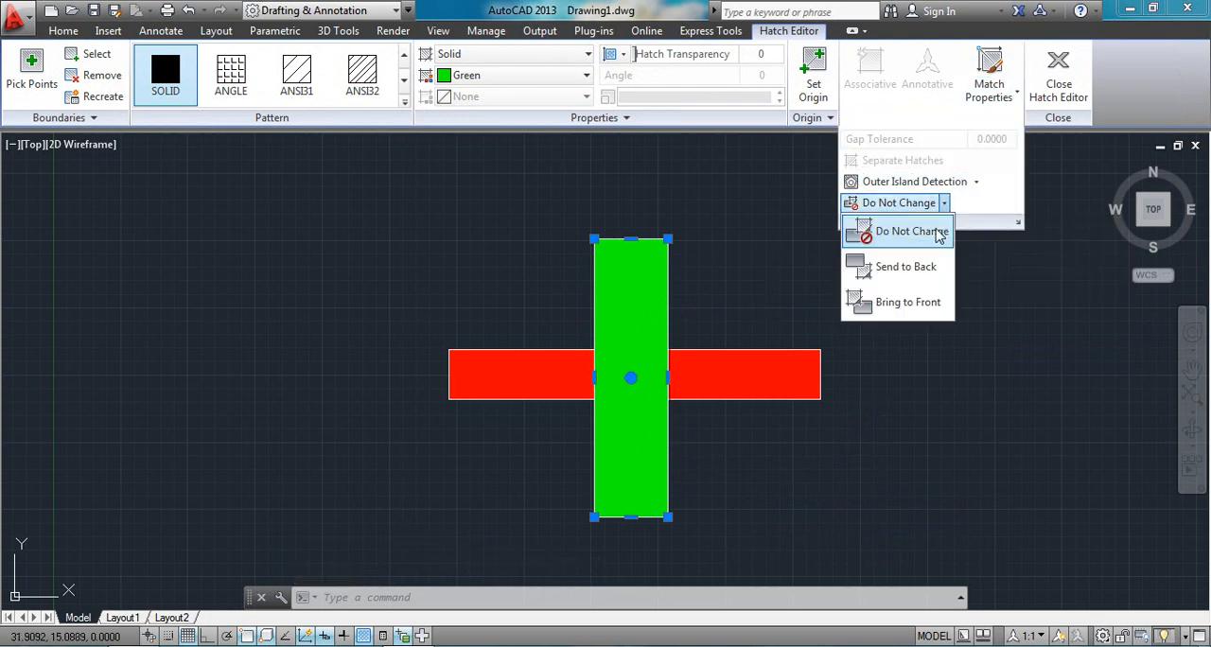
left_click(906, 270)
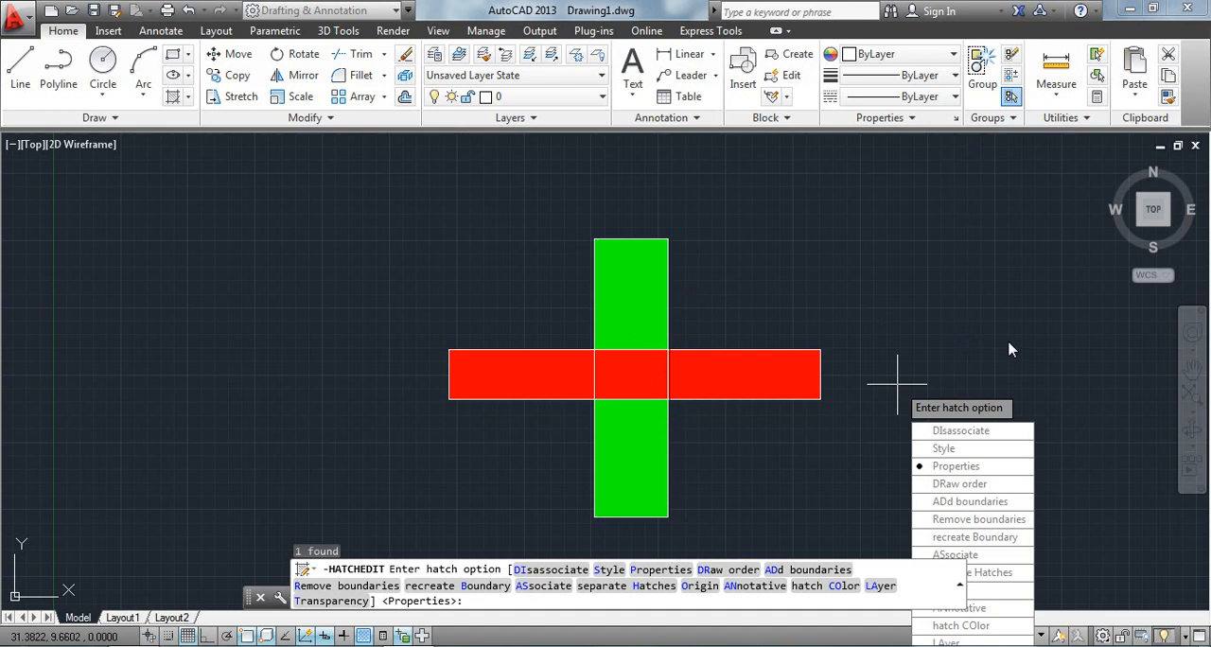
key("Escape")
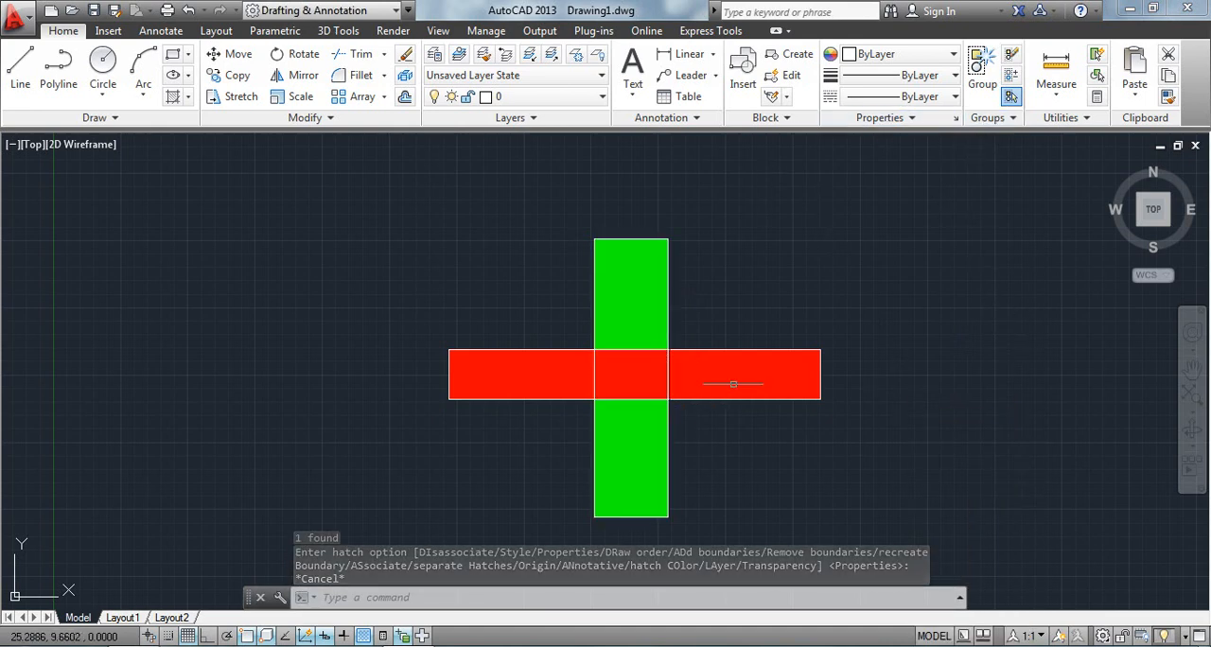
Send the horizontal rectangle's red hatch to the back and undo the accidental move of that hatch.
left_click(738, 388)
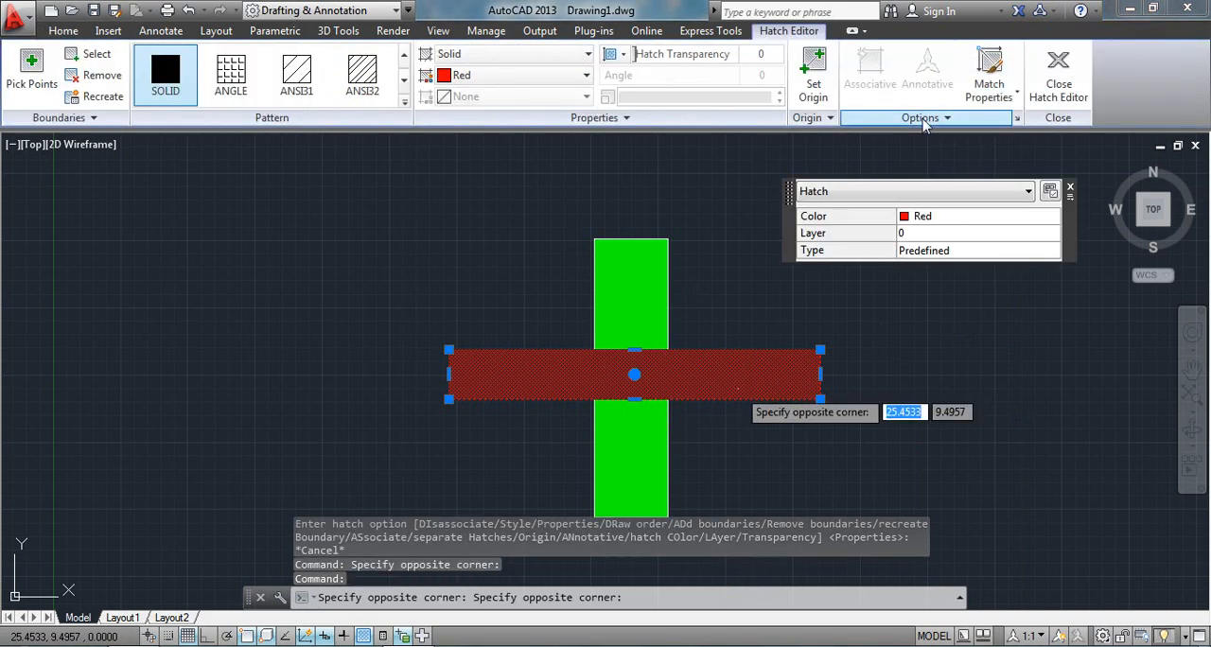
left_click(922, 117)
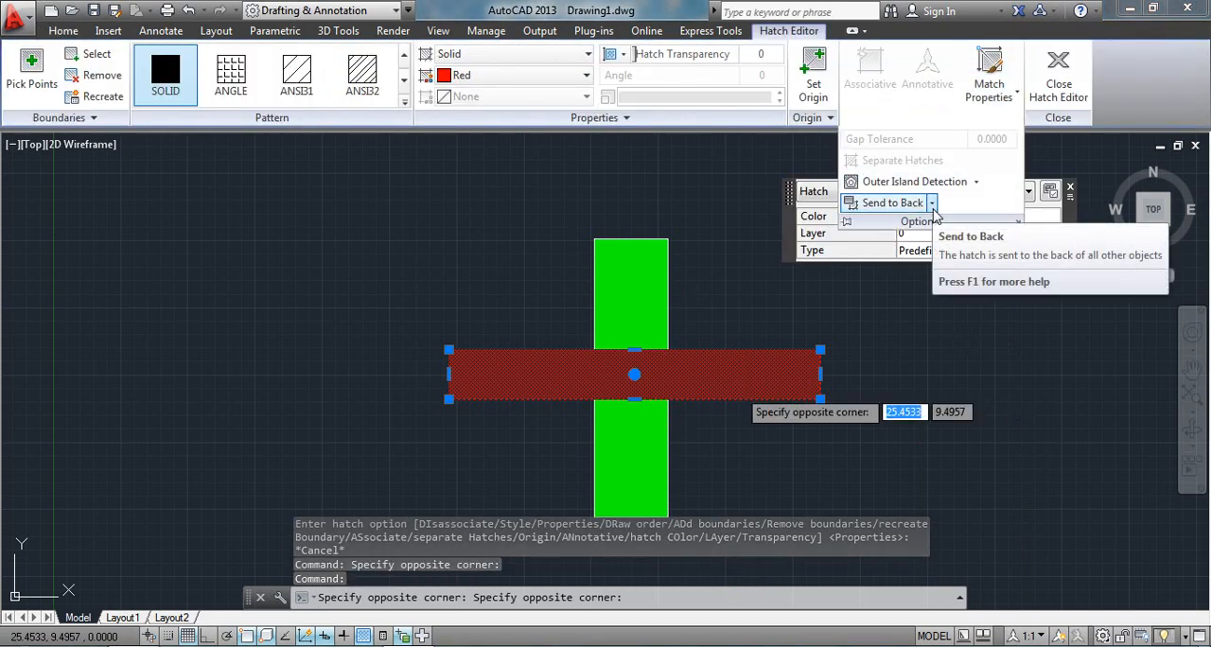
left_click(932, 205)
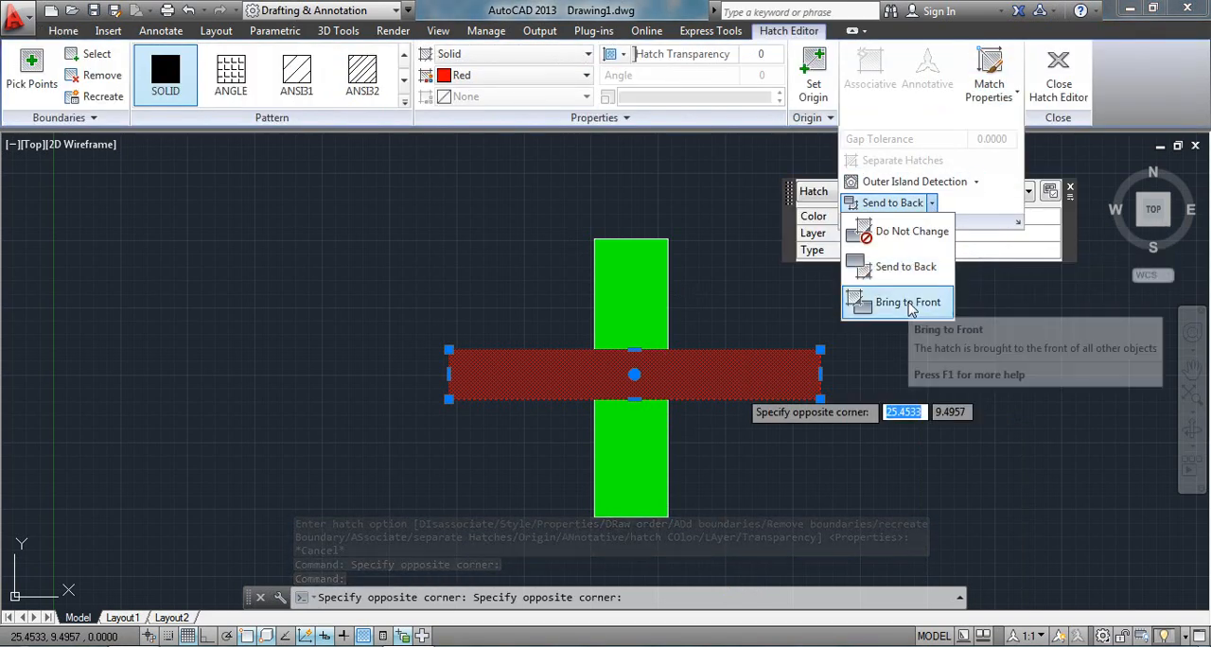
left_click(911, 268)
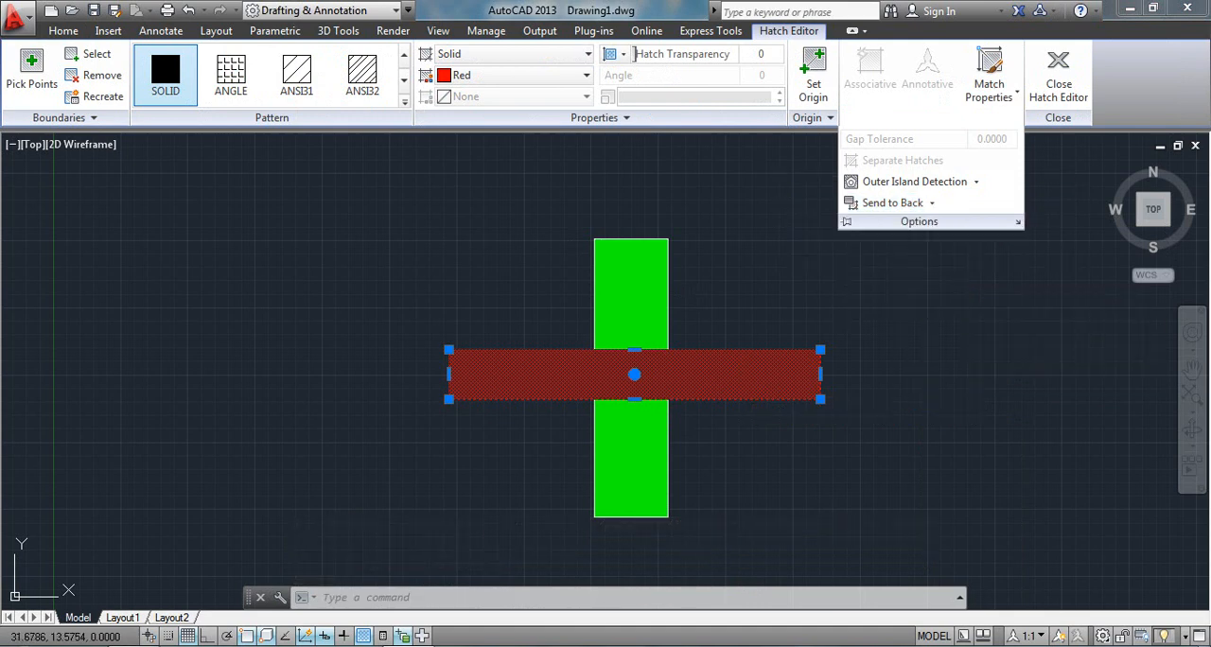
key("Escape")
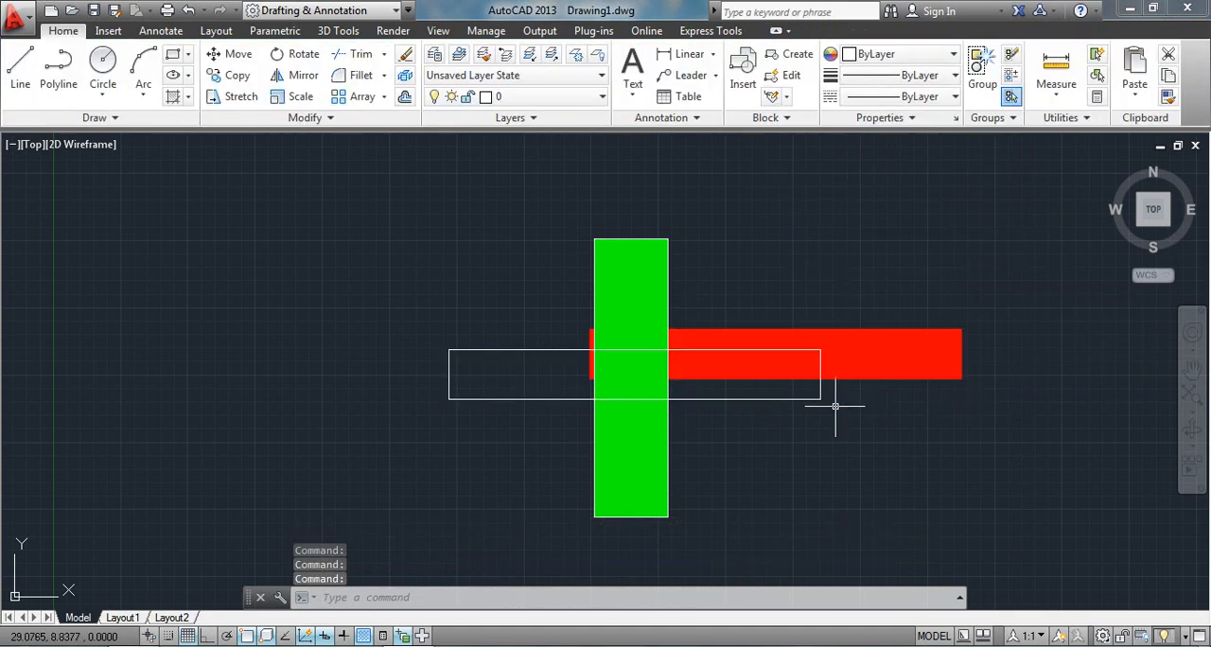
key("ctrl+z")
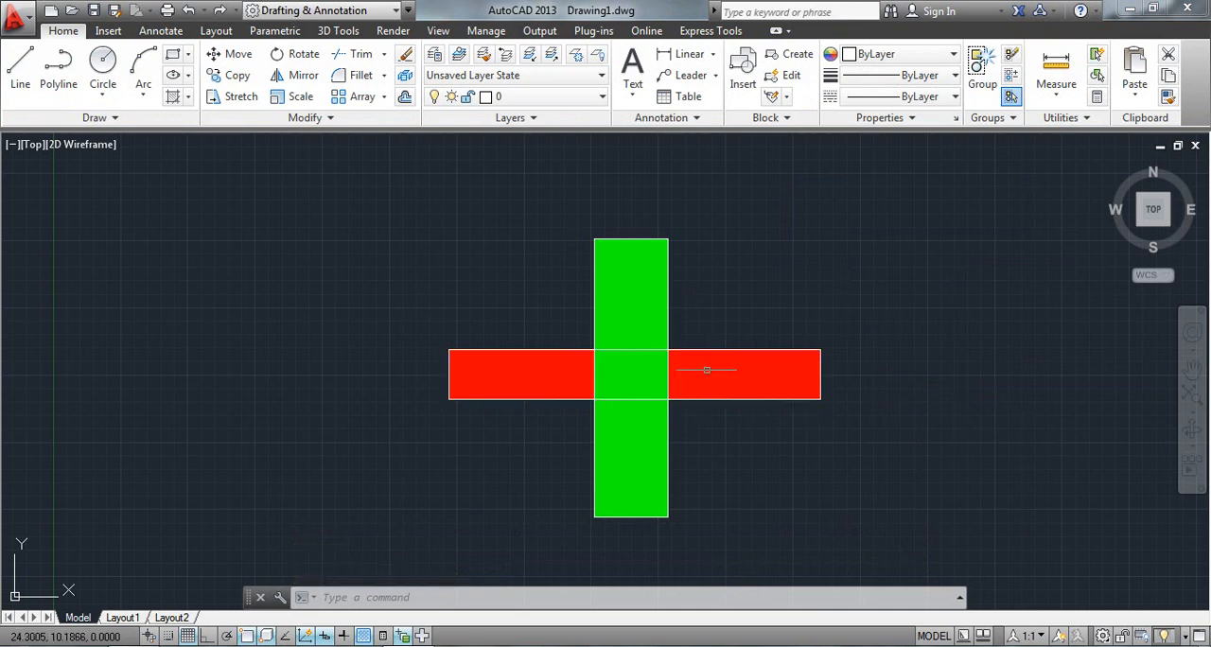
Reapply Send to Back to the horizontal rectangle's red hatch and review its draw order choices.
left_click(708, 369)
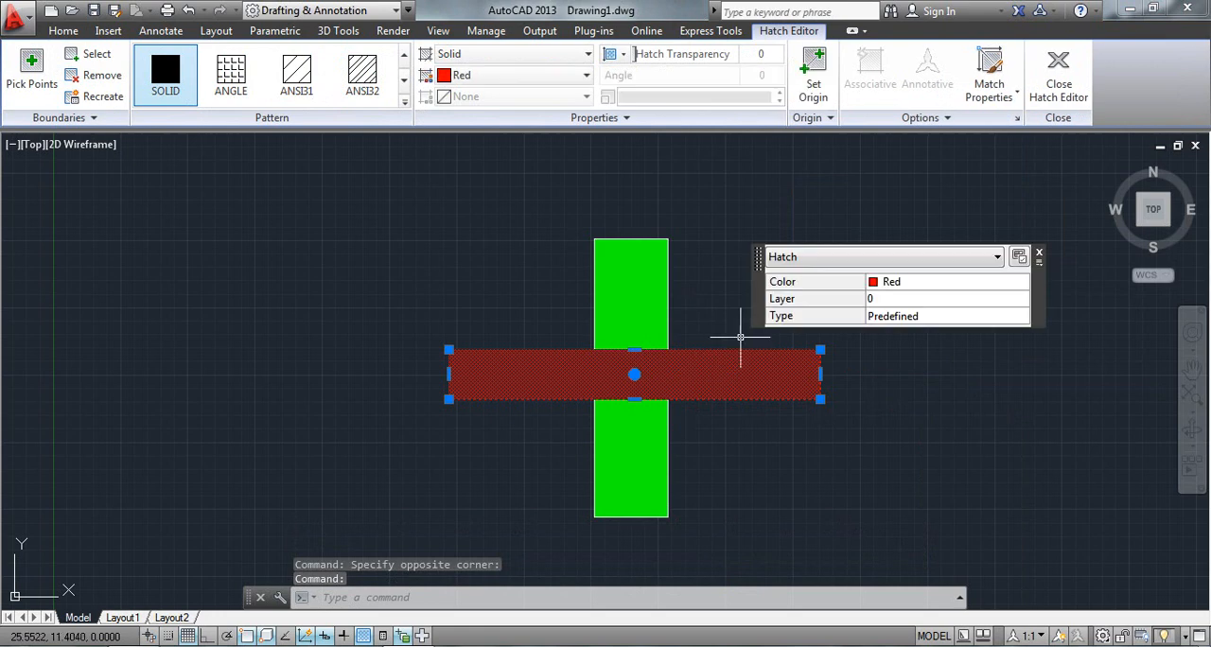
left_click(946, 118)
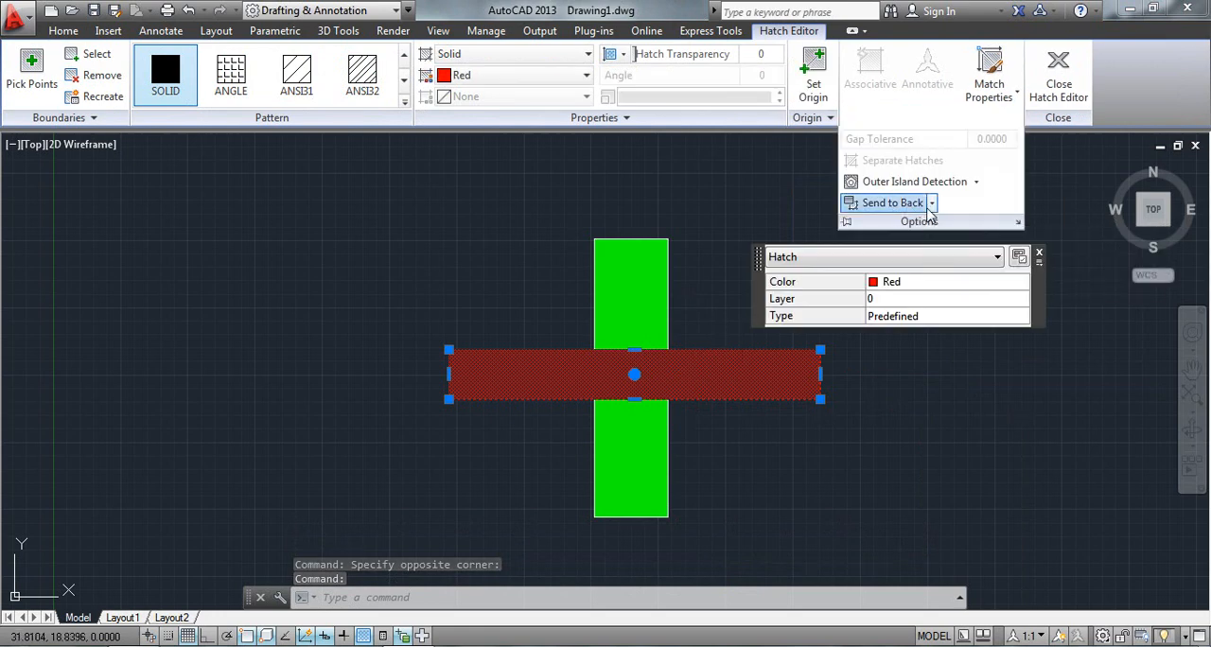
left_click(933, 205)
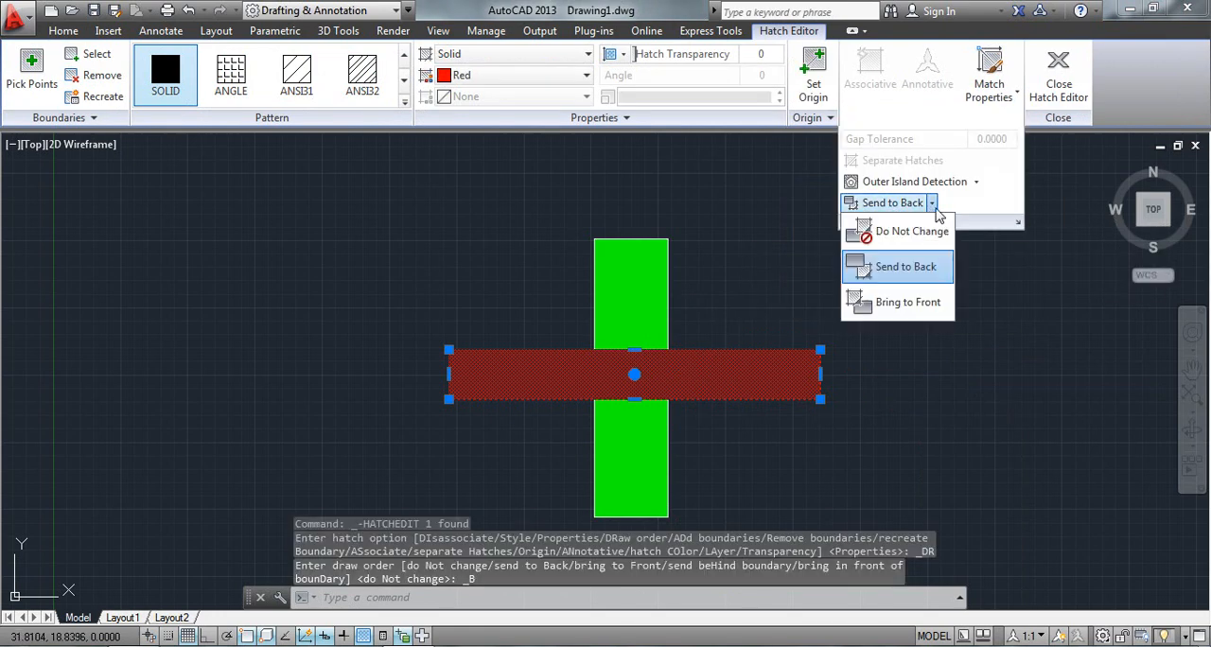
left_click(933, 204)
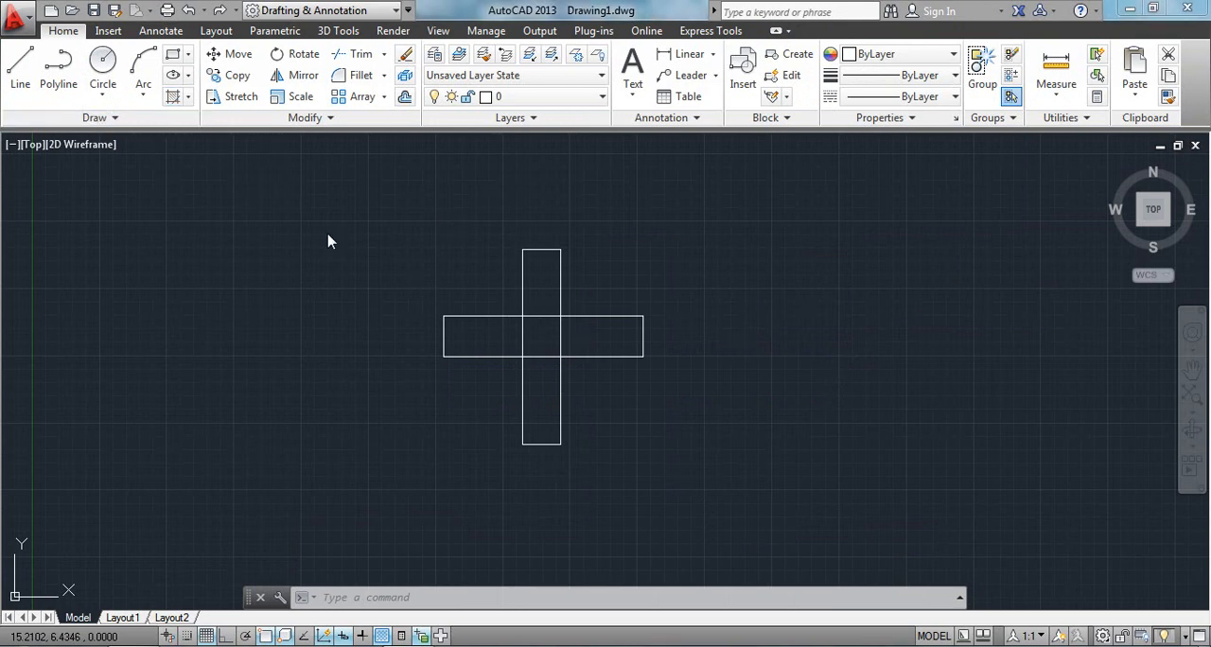
Hatch the vertical rectangle of the smaller crossing pair as a selected boundary object, using the Solid type in red.
left_click(188, 97)
left_click(194, 122)
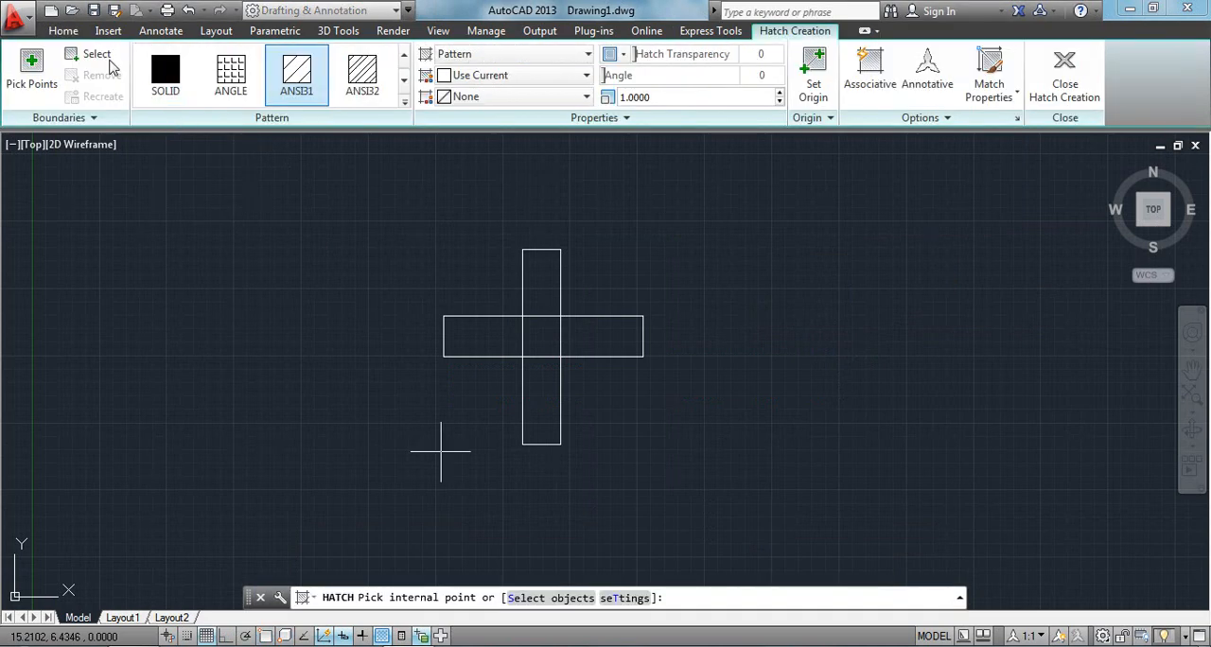
left_click(98, 57)
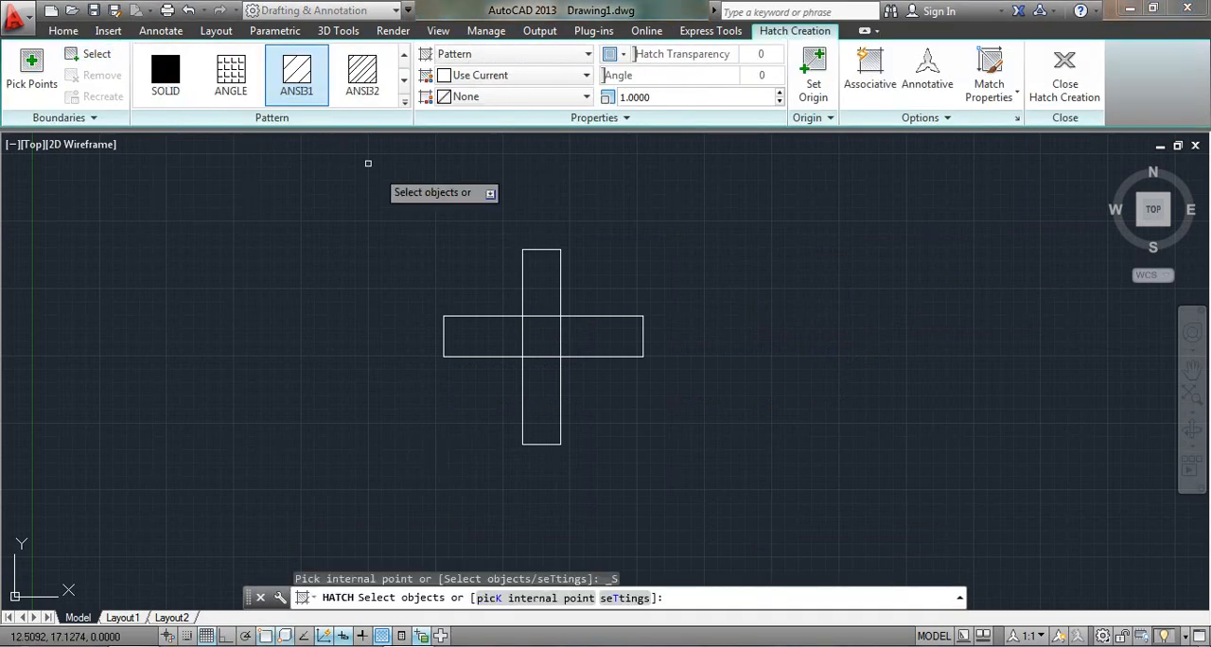
left_click(516, 251)
left_click(460, 55)
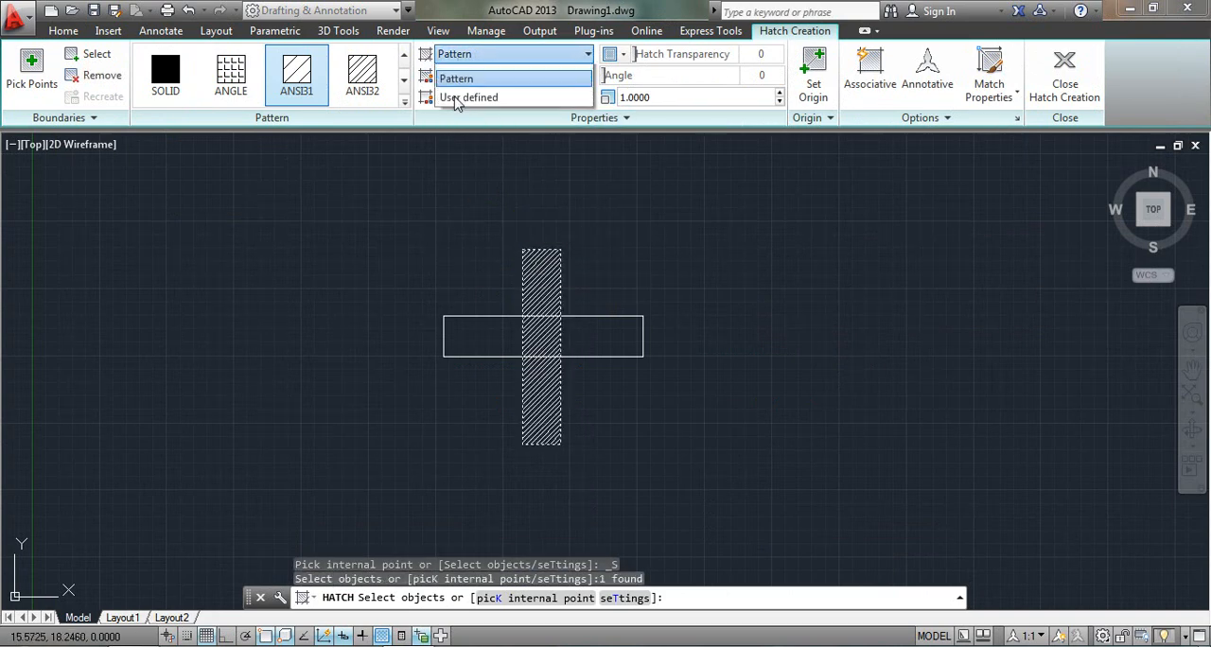
left_click(455, 65)
left_click(473, 74)
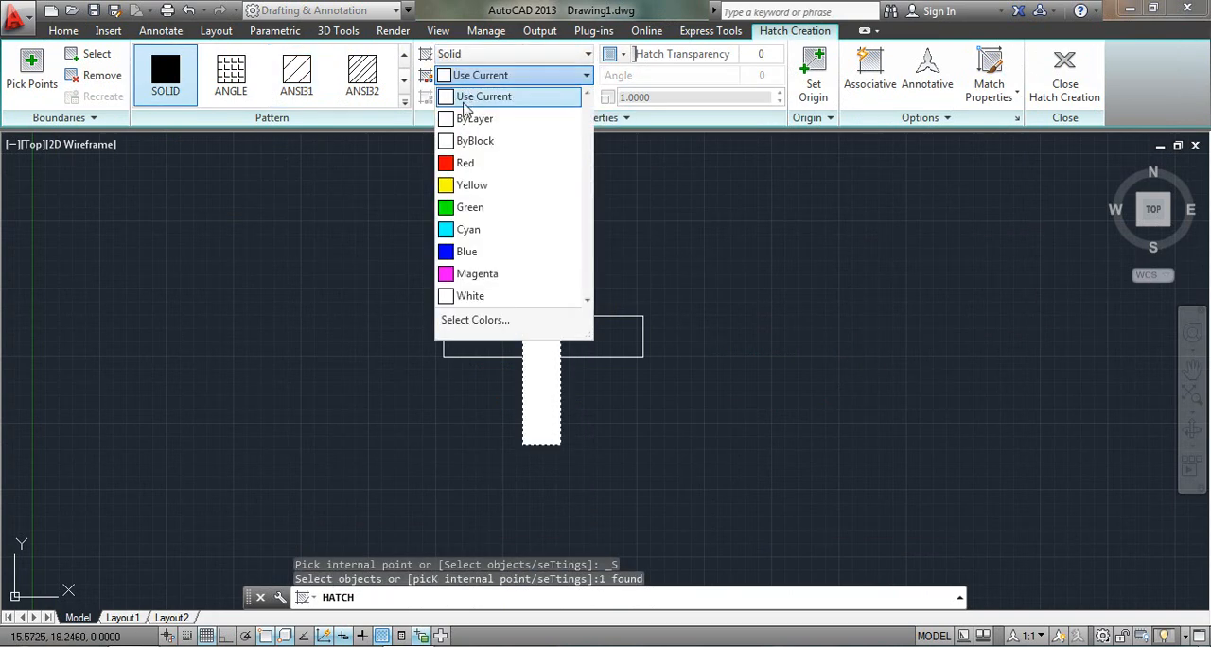
left_click(460, 163)
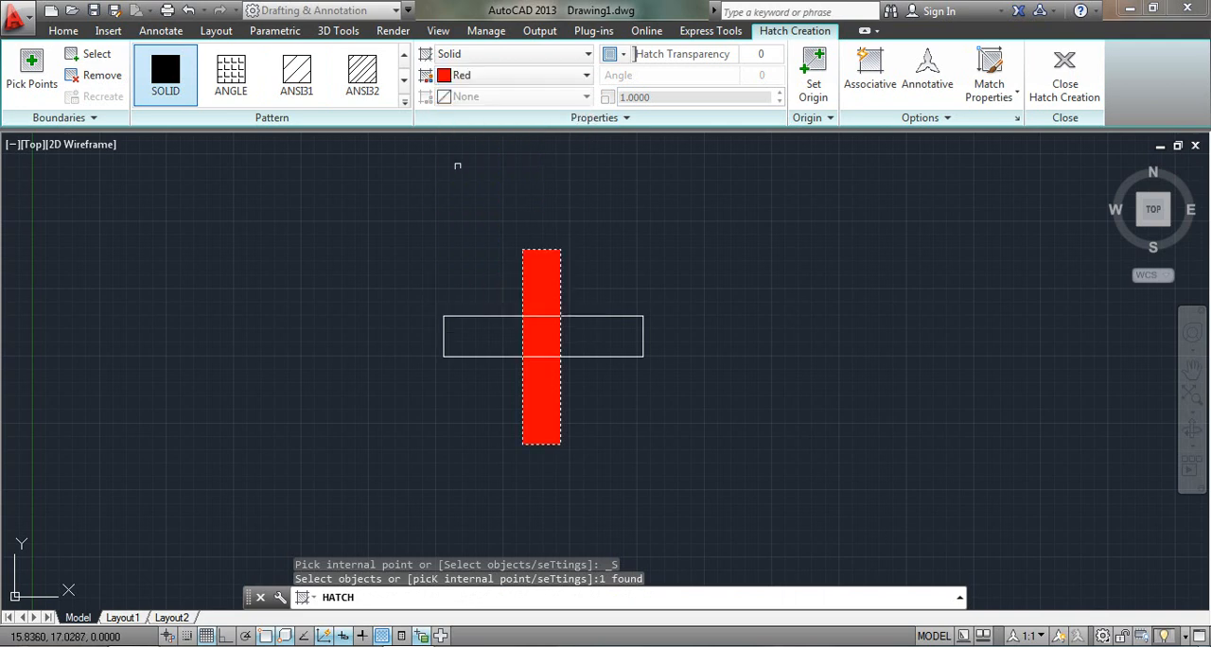
Assign the Send Behind Boundary draw order to the vertical rectangle's red solid hatch and finish creating it.
left_click(911, 119)
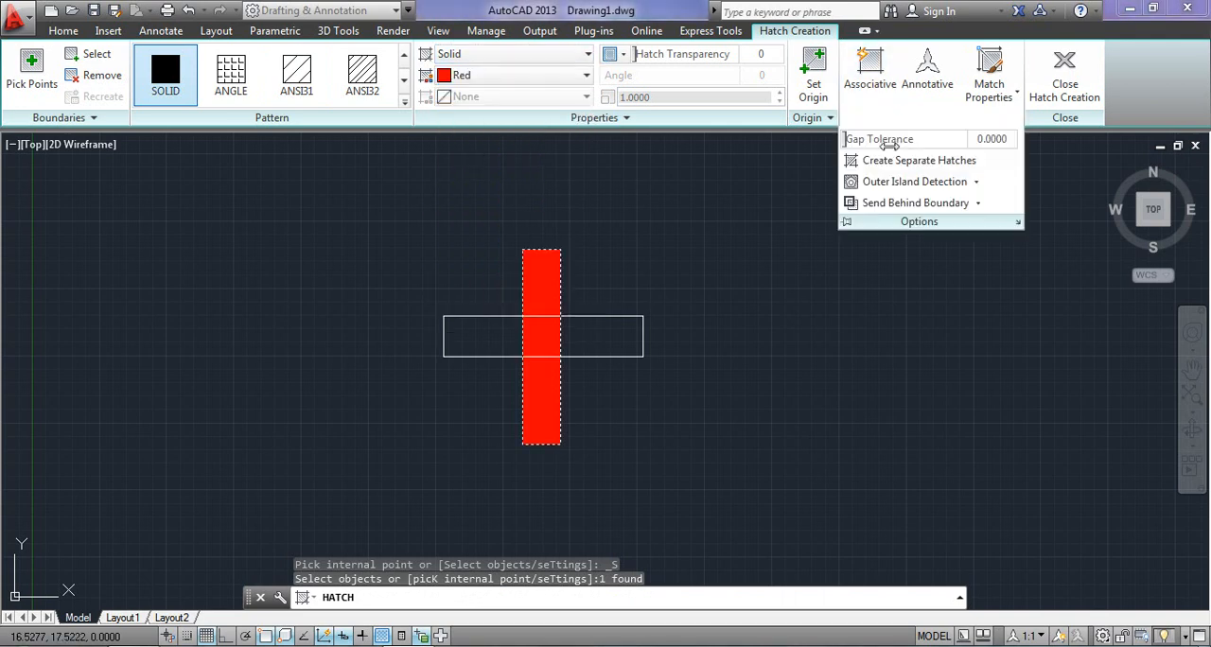
left_click(977, 204)
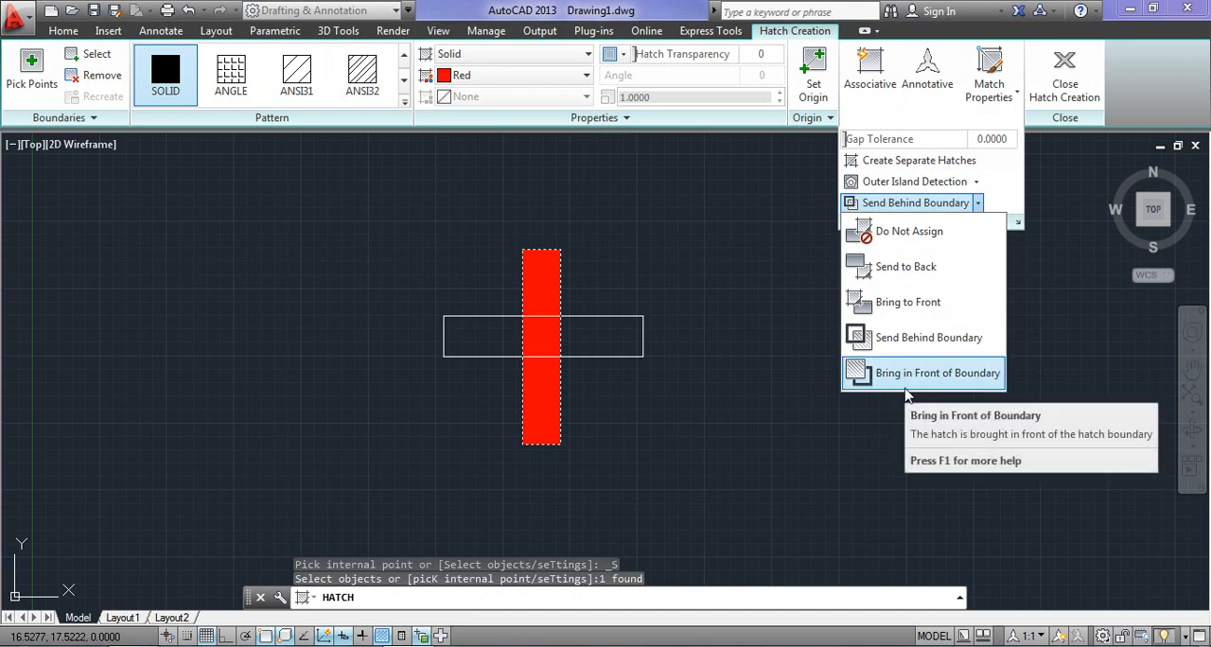
left_click(911, 339)
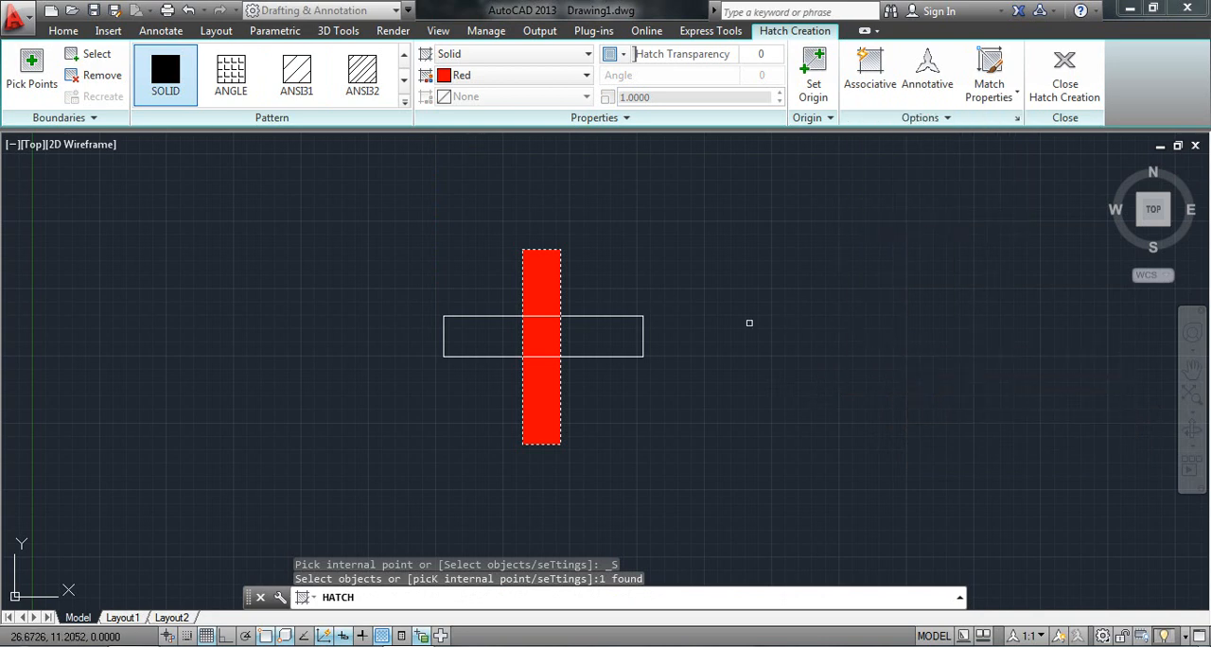
key("Return")
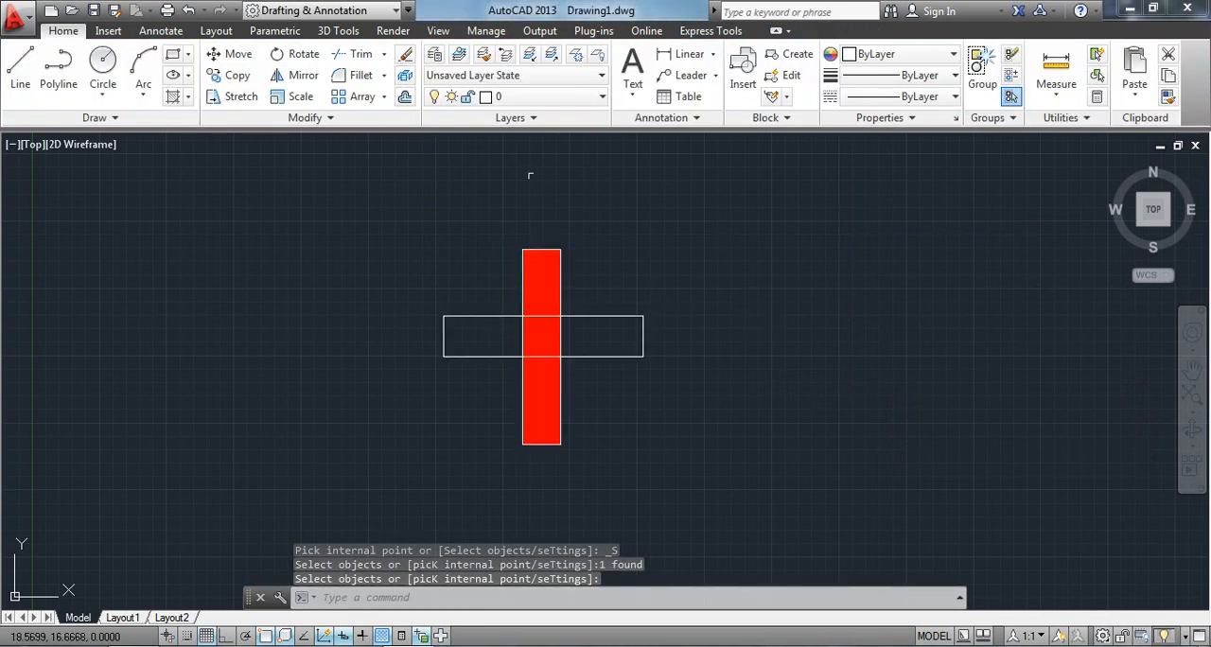
Send the vertical rectangle's red hatch to the back, review its draw order choices and end the hatch edit.
left_click_drag(570, 268, 549, 270)
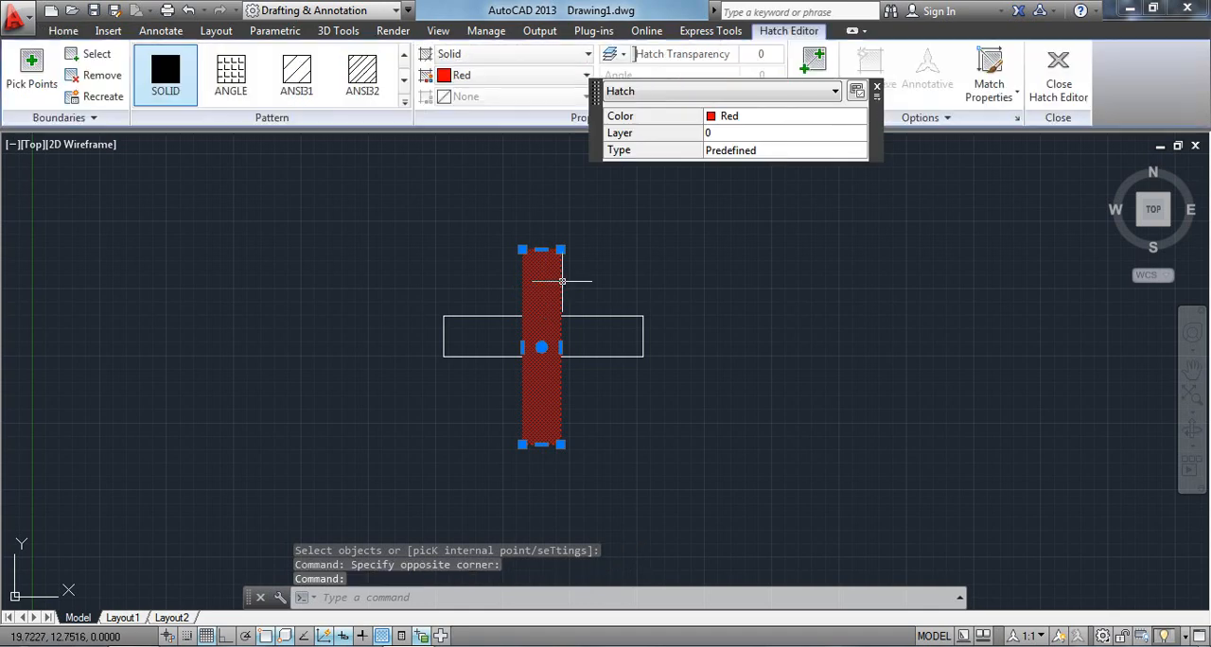
left_click(932, 117)
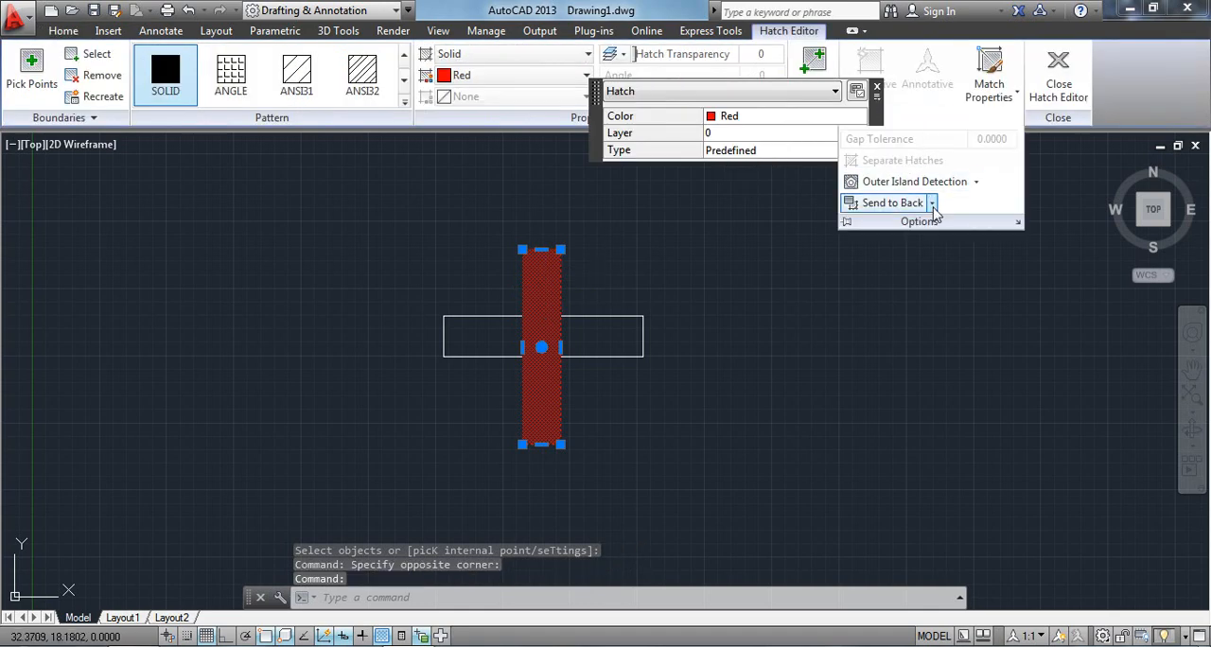
left_click(932, 202)
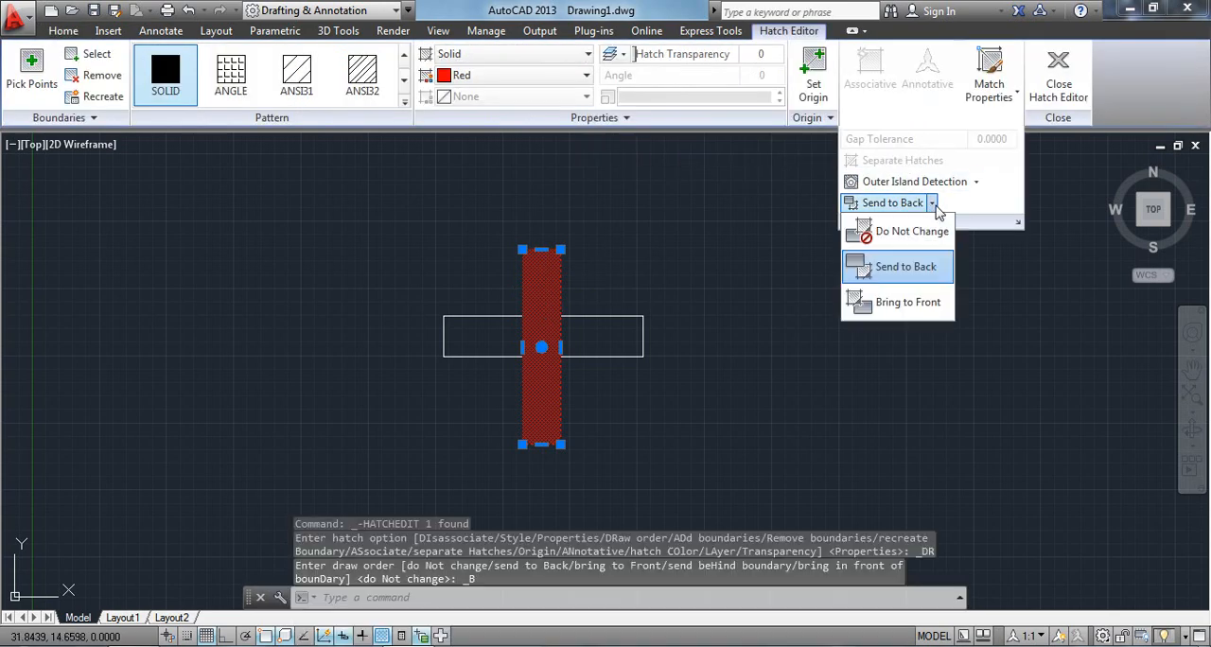
left_click(893, 357)
key("Escape")
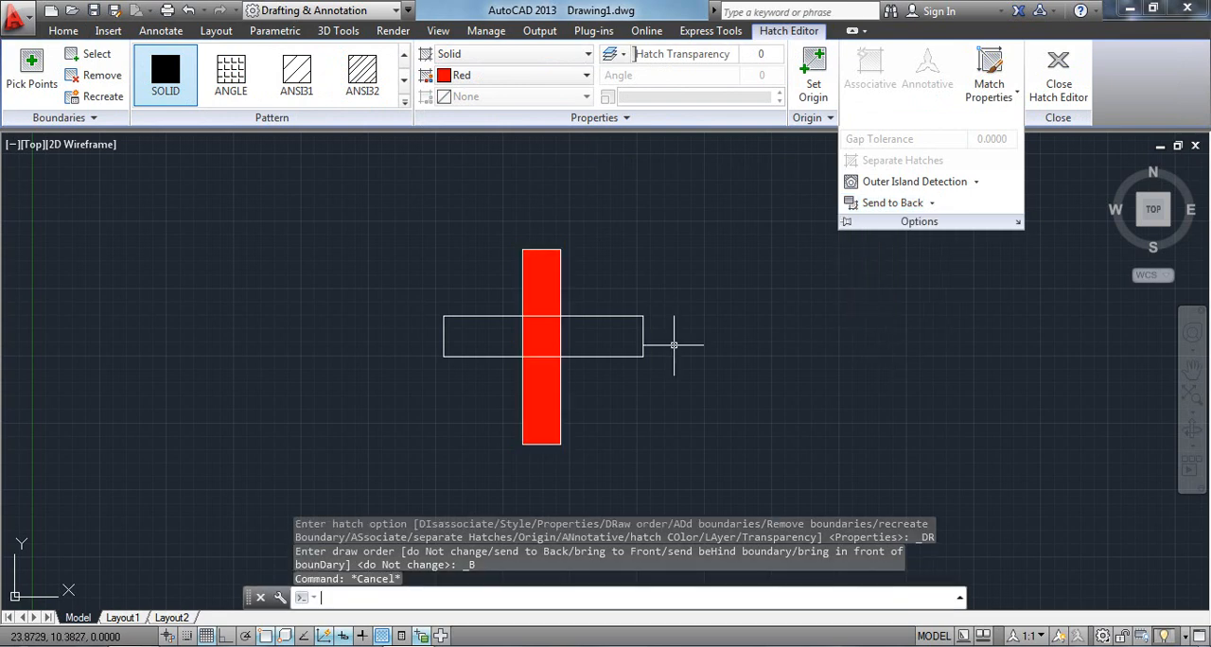
Undo the hatch edit and the creation of the vertical rectangle's red hatch.
key("ctrl+z")
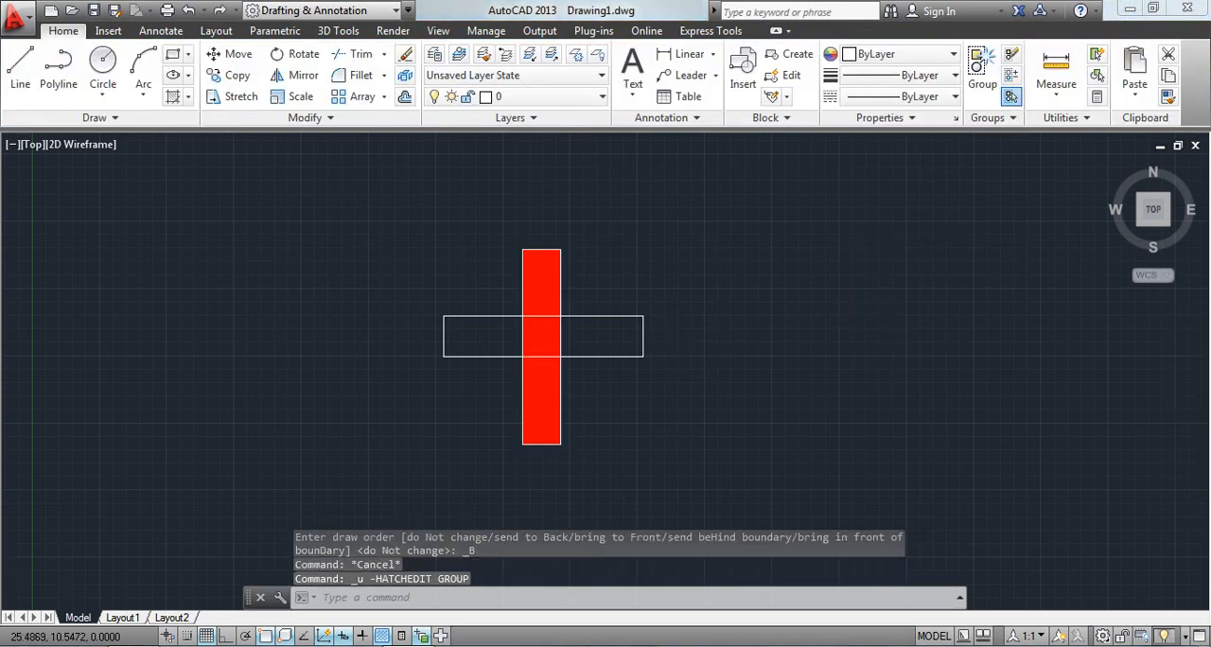
key("ctrl+z")
key("ctrl+z")
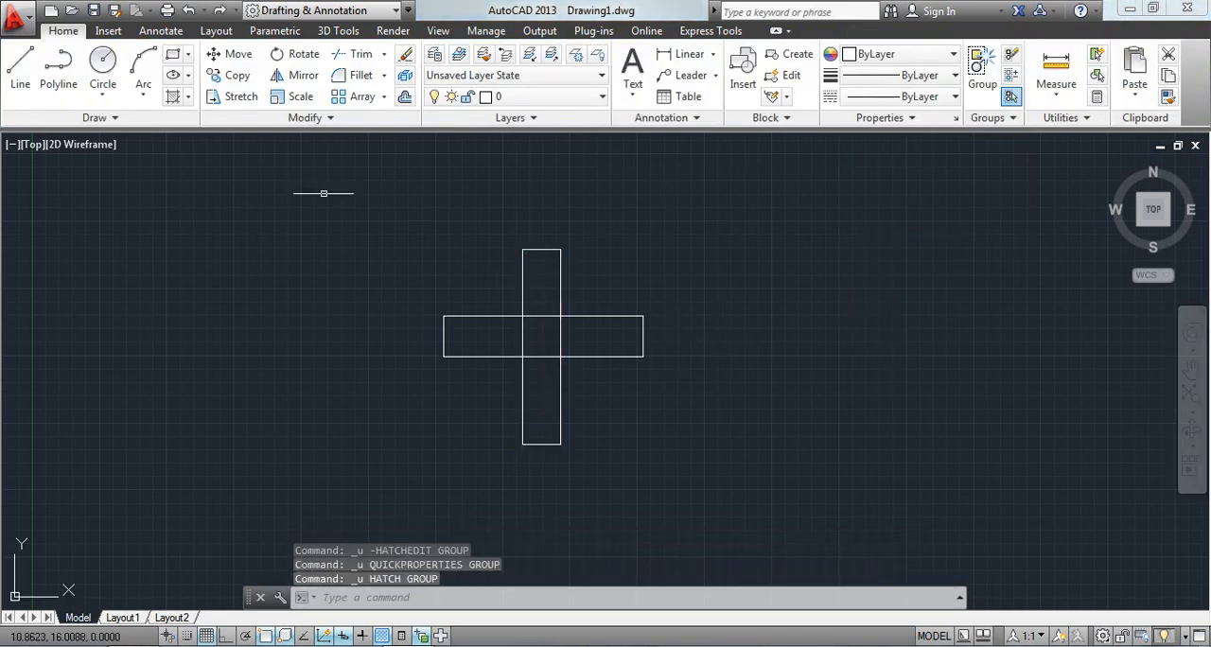
Start a new hatch with its draw order set to Bring in Front of Boundary.
left_click(173, 96)
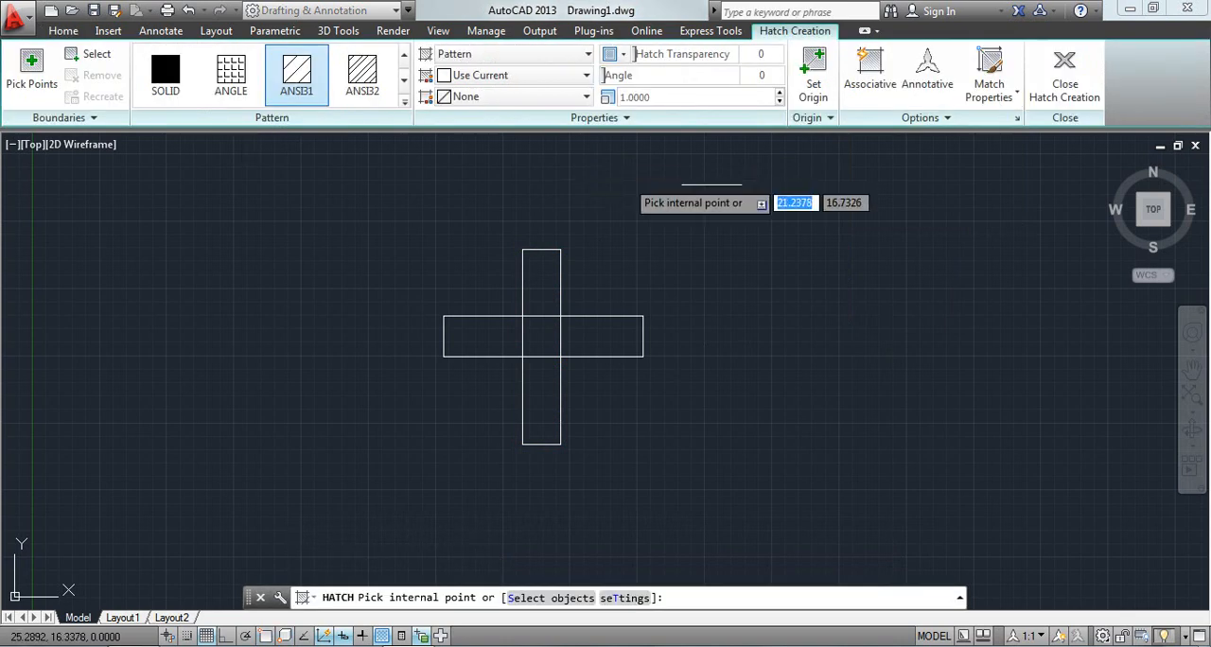
left_click(937, 118)
left_click(977, 202)
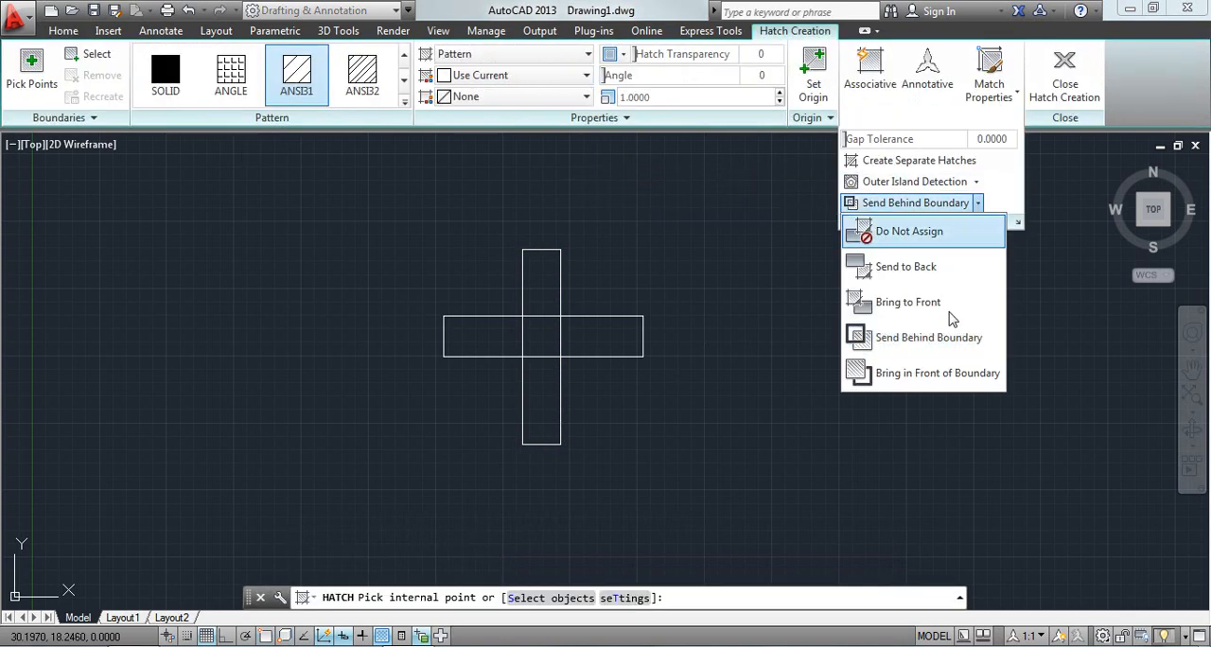
left_click(951, 375)
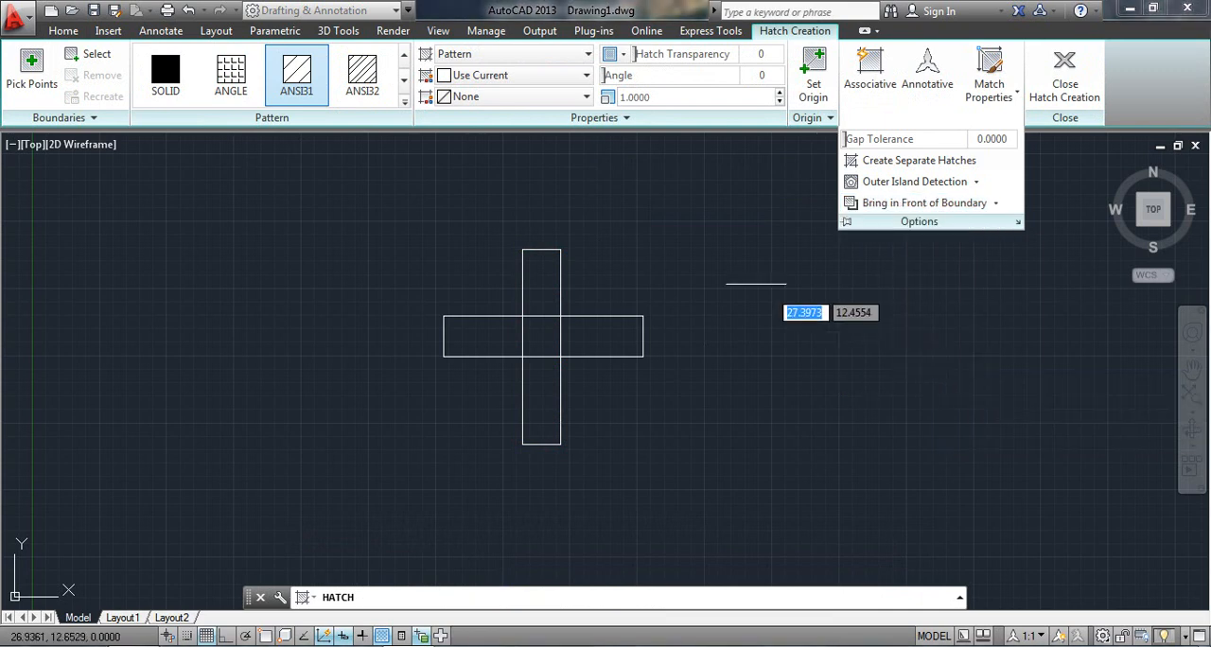
Hatch the vertical rectangle as a selected boundary object, using the Solid type in red.
left_click(92, 54)
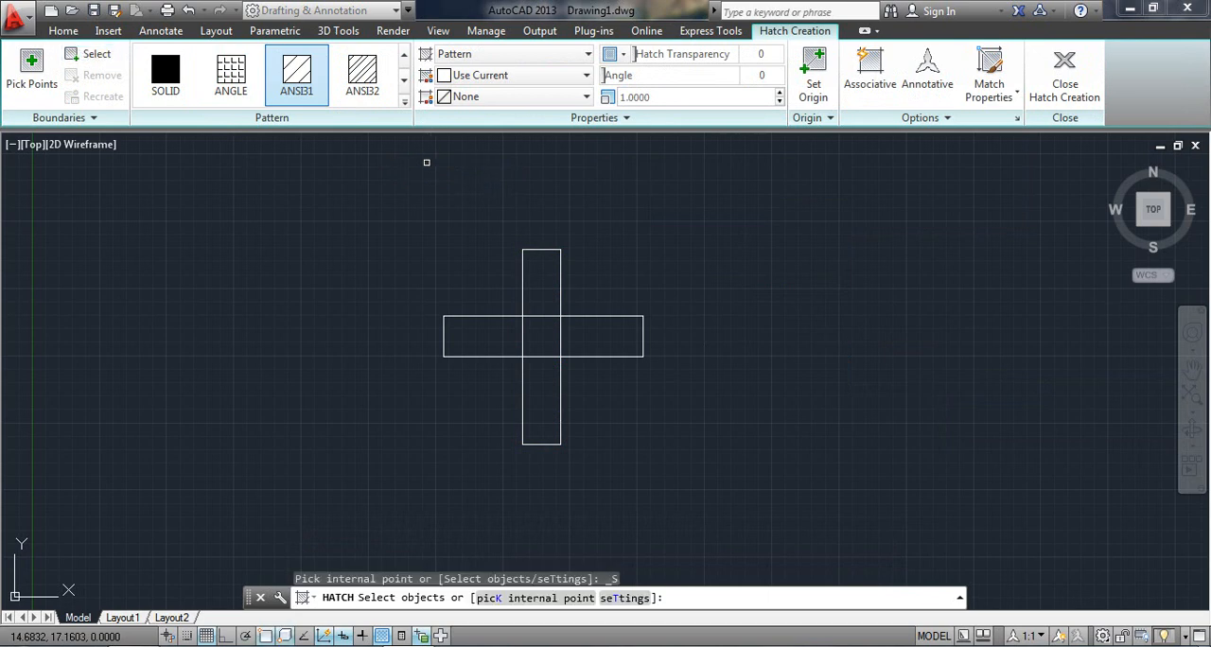
left_click(524, 253)
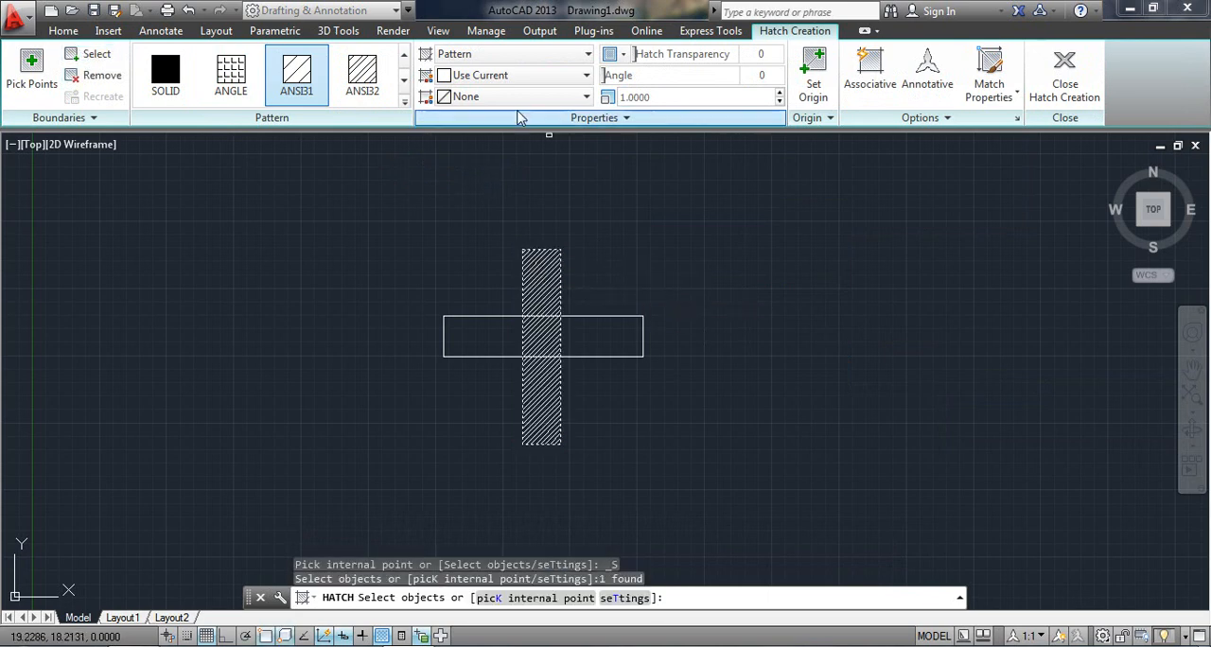
left_click(506, 54)
left_click(503, 76)
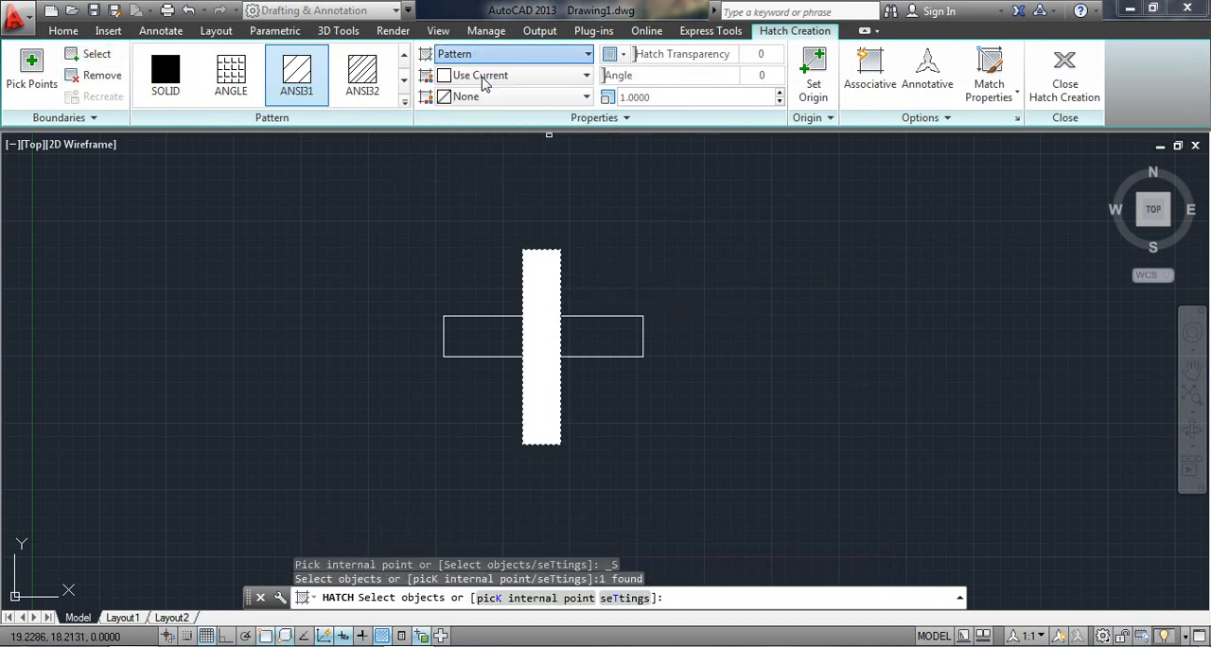
left_click(506, 78)
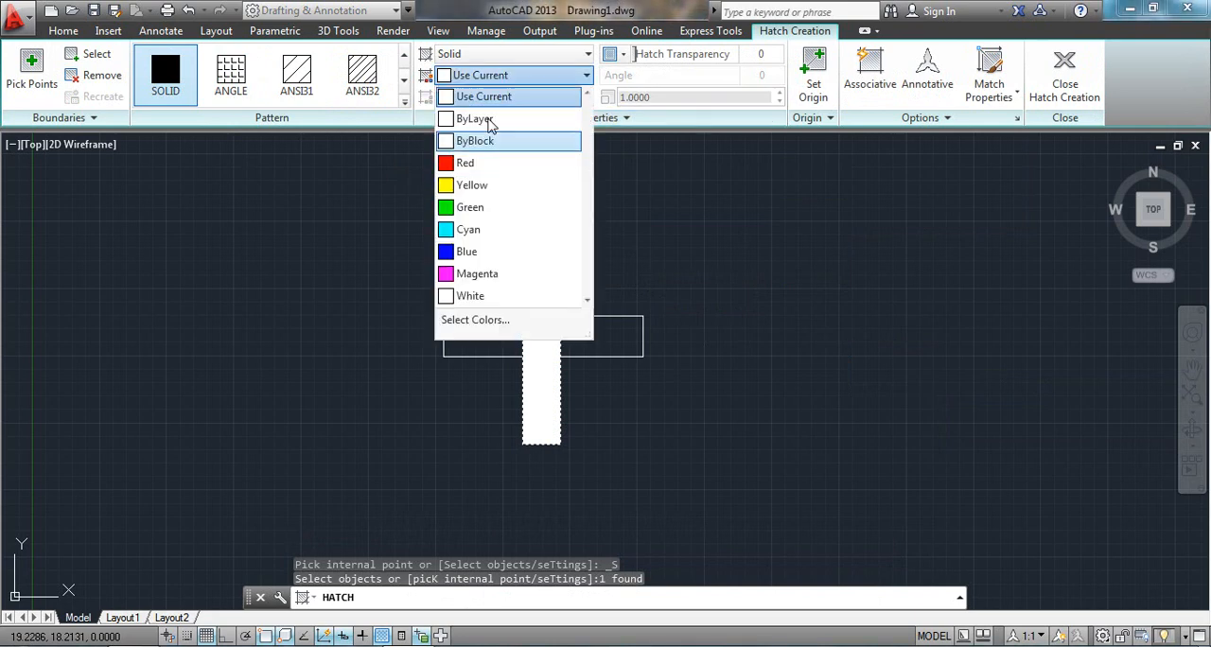
left_click(463, 166)
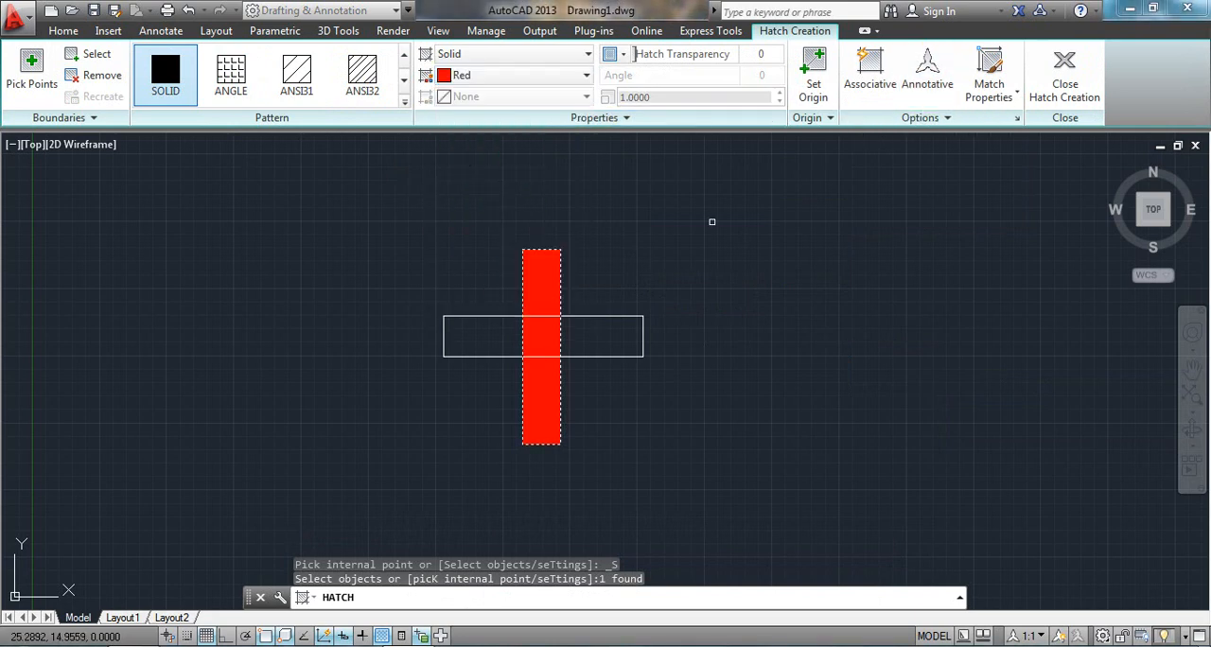
key("Return")
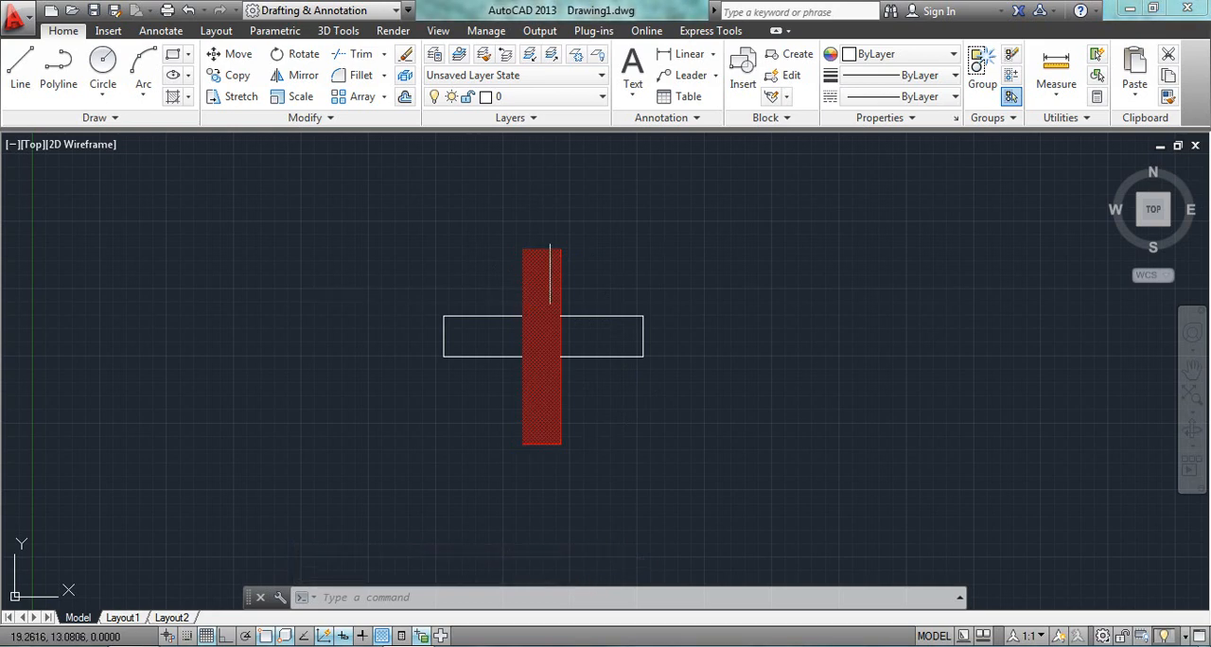
Hatch the horizontal rectangle as a selected boundary object with a solid green fill.
left_click(174, 98)
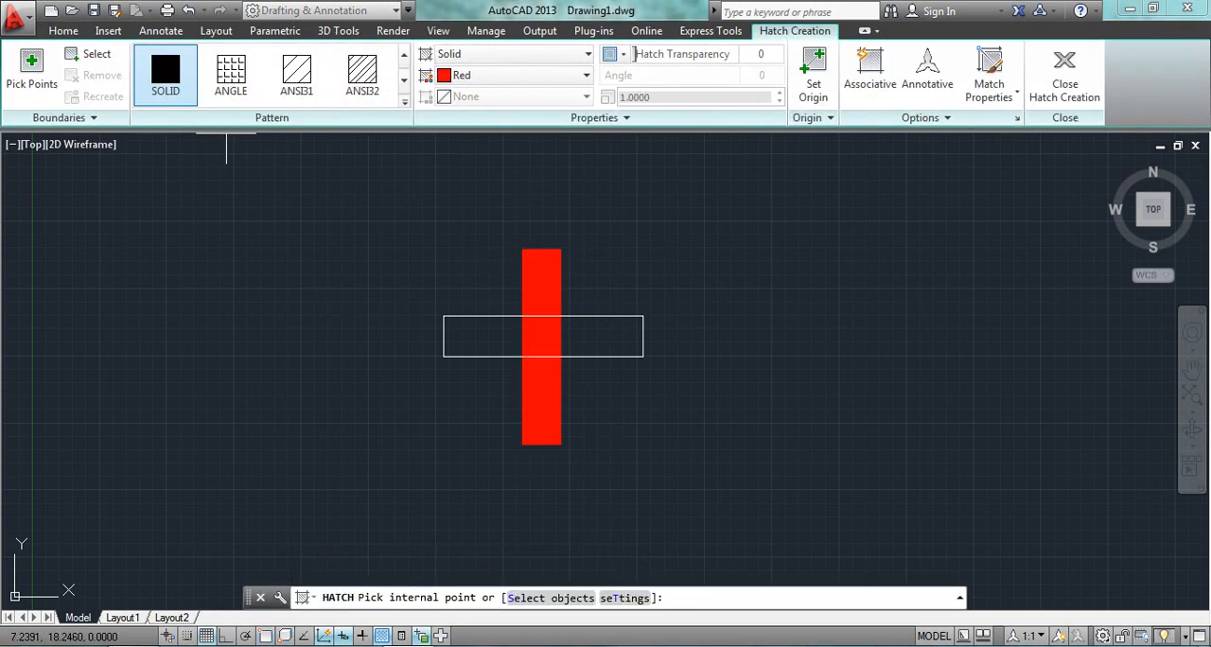
left_click(89, 54)
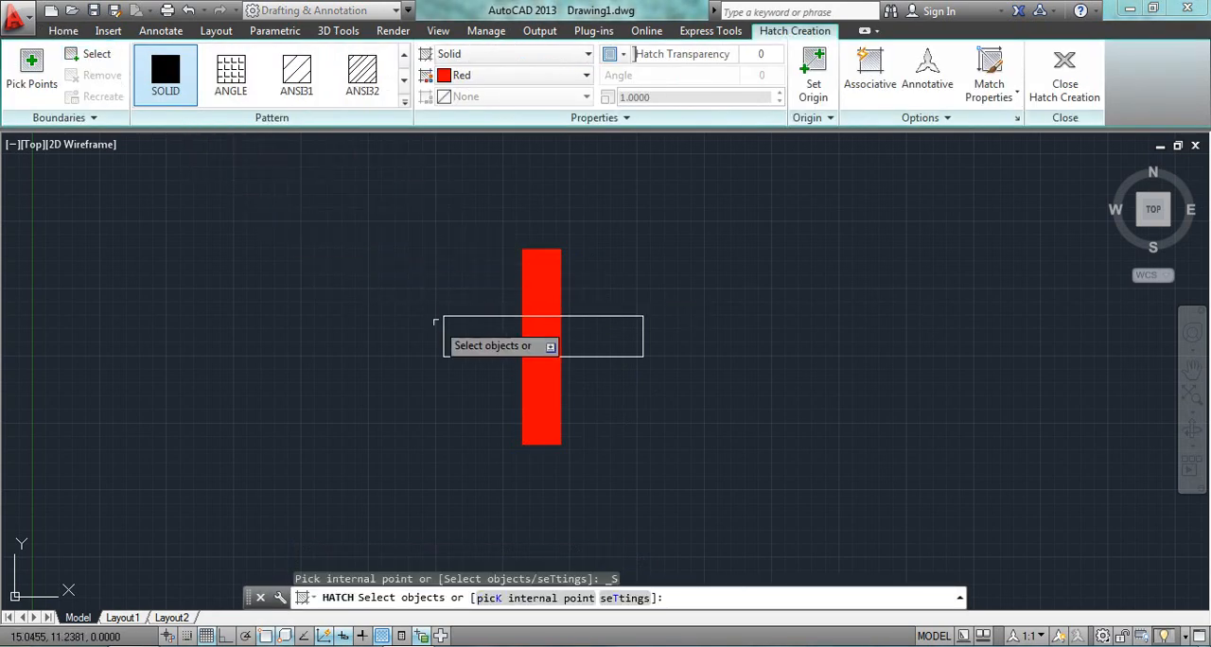
left_click(444, 325)
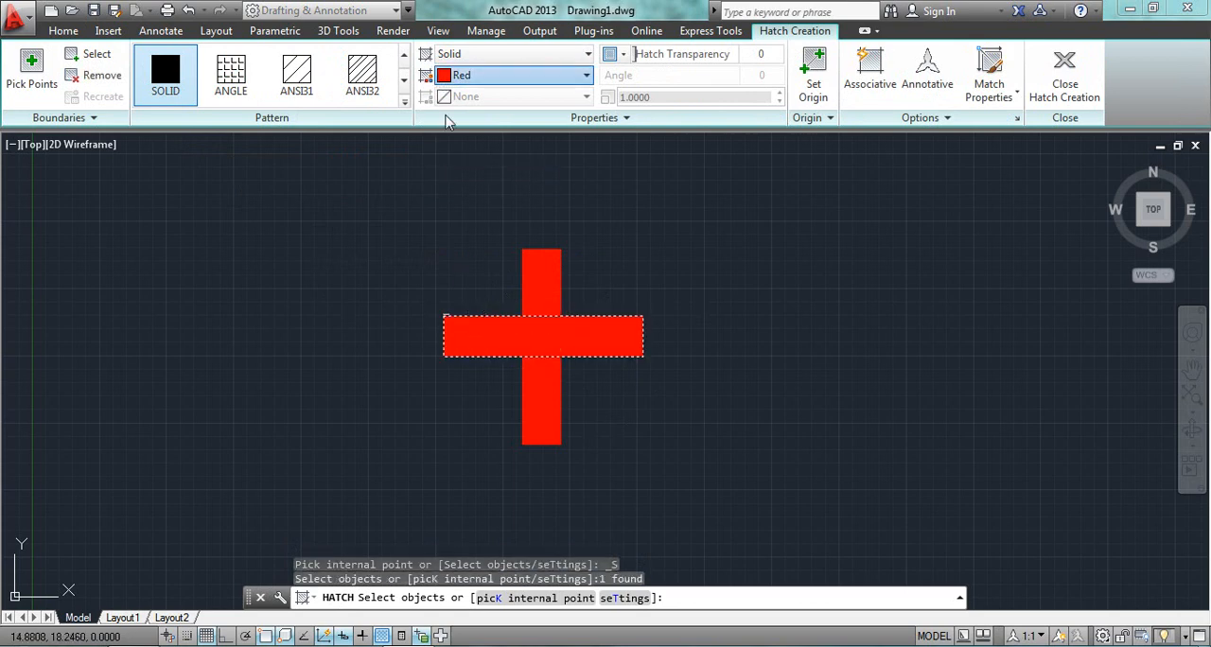
left_click(454, 76)
left_click(464, 205)
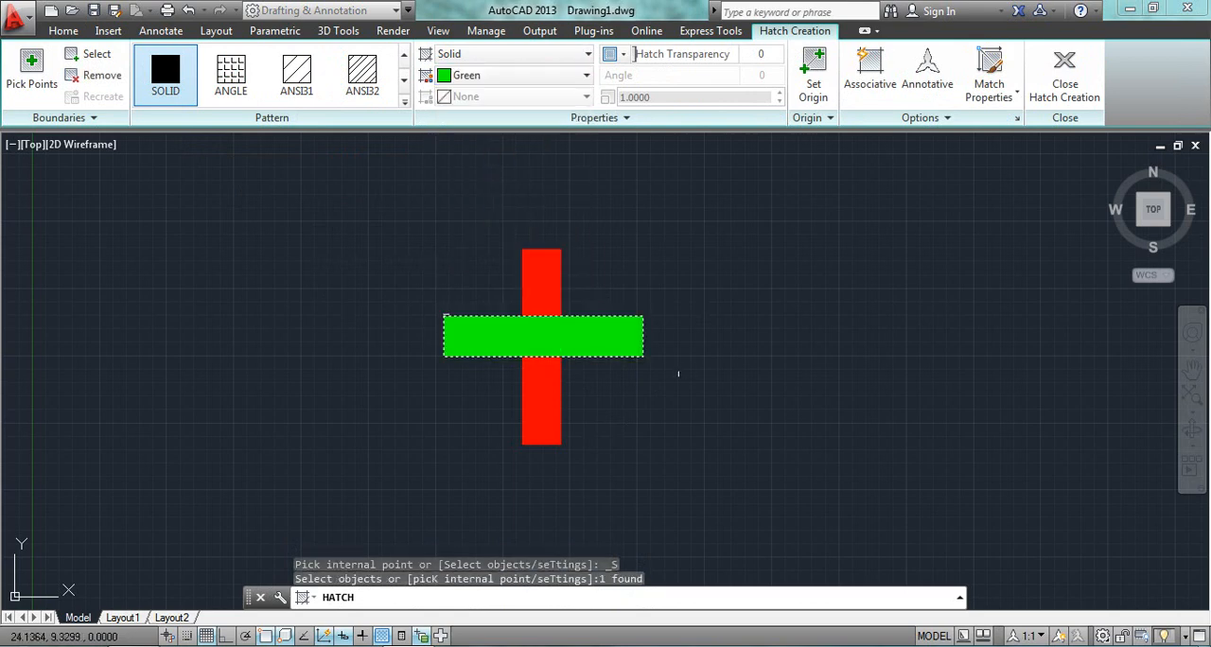
key("Return")
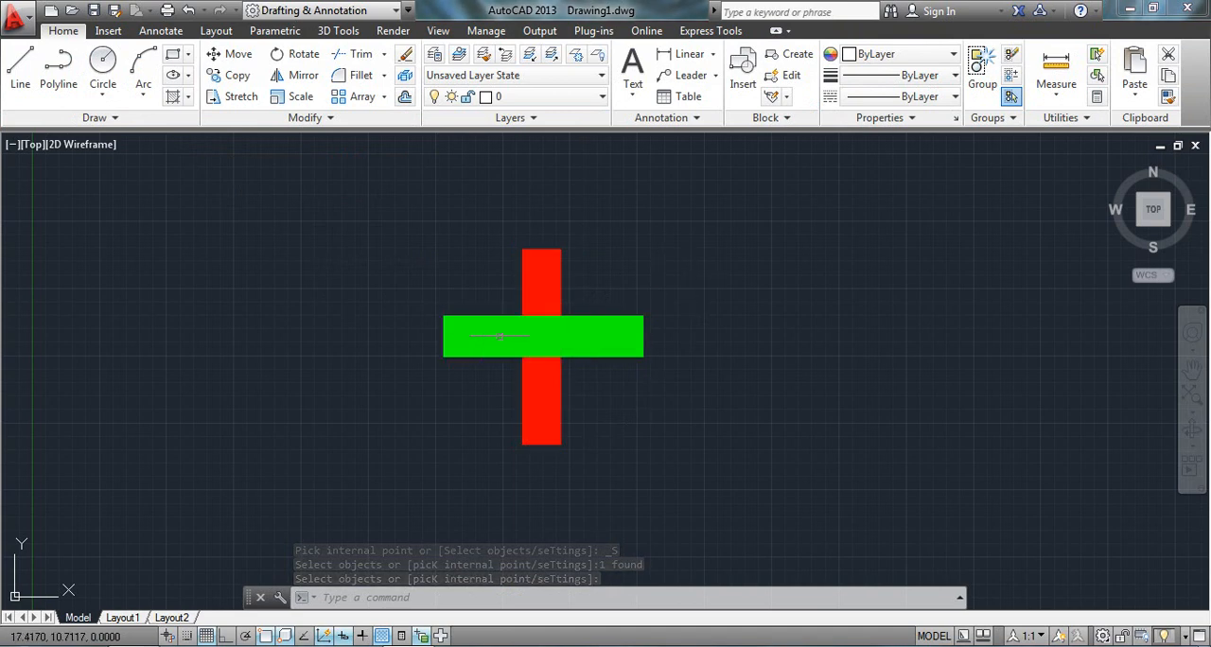
Try to bring the horizontal rectangle's green hatch to the front and cancel the hatch edit.
left_click(492, 331)
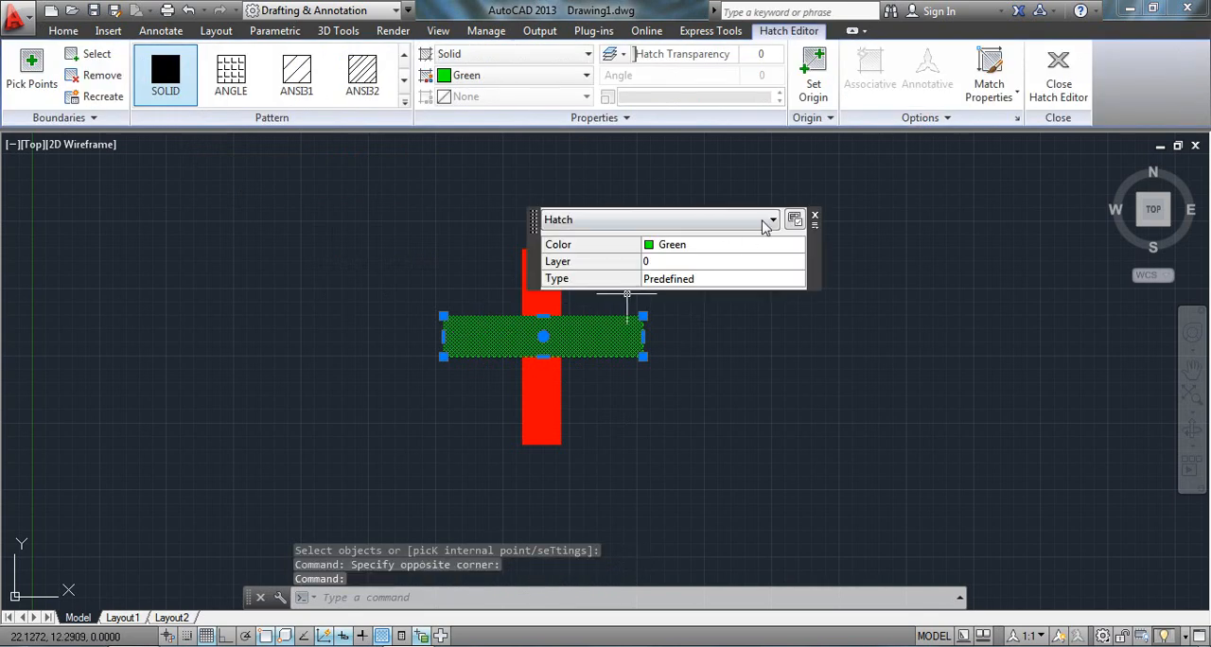
mouse_move(815, 219)
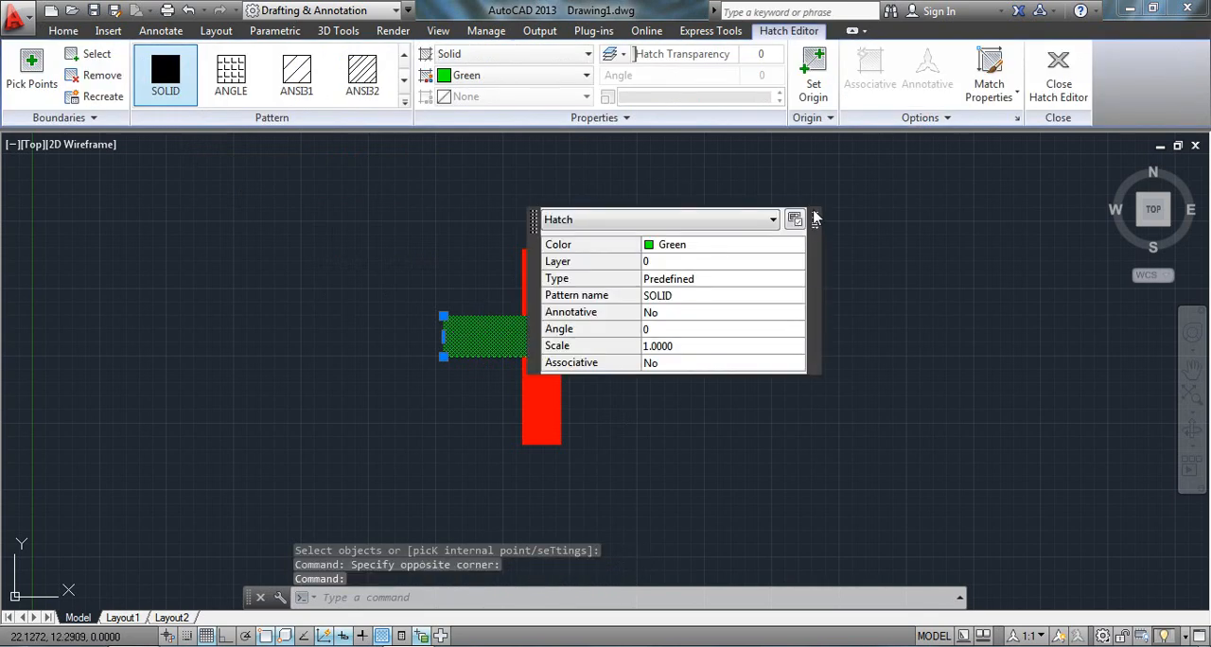
left_click(815, 218)
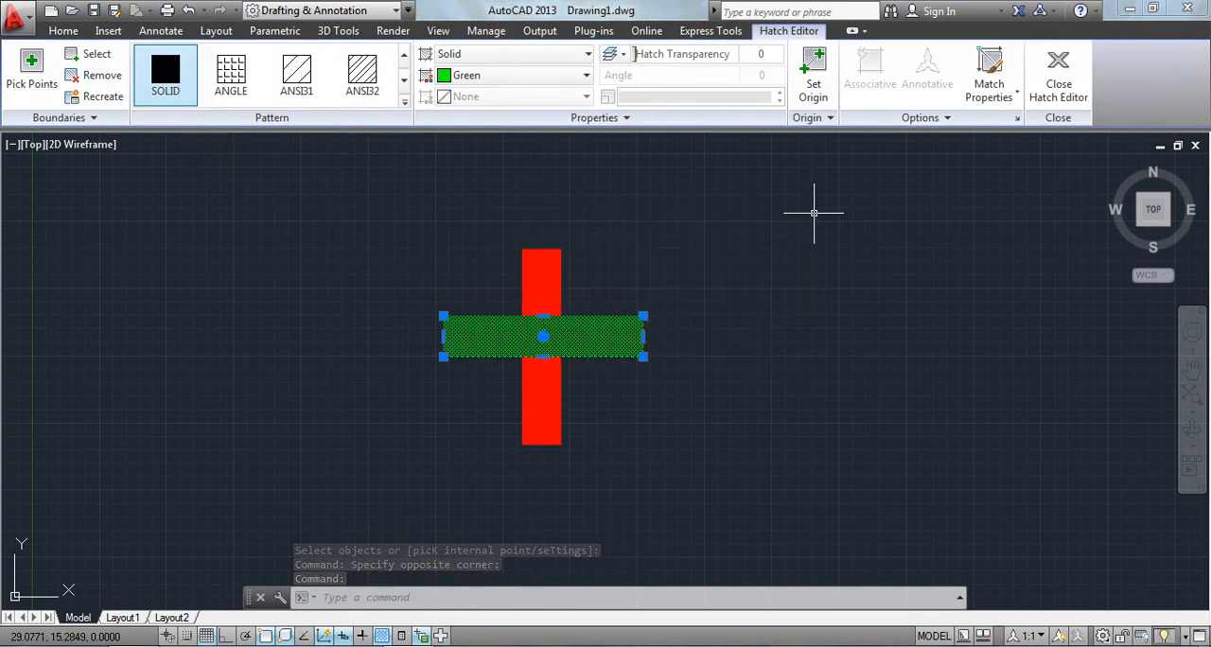
left_click(918, 117)
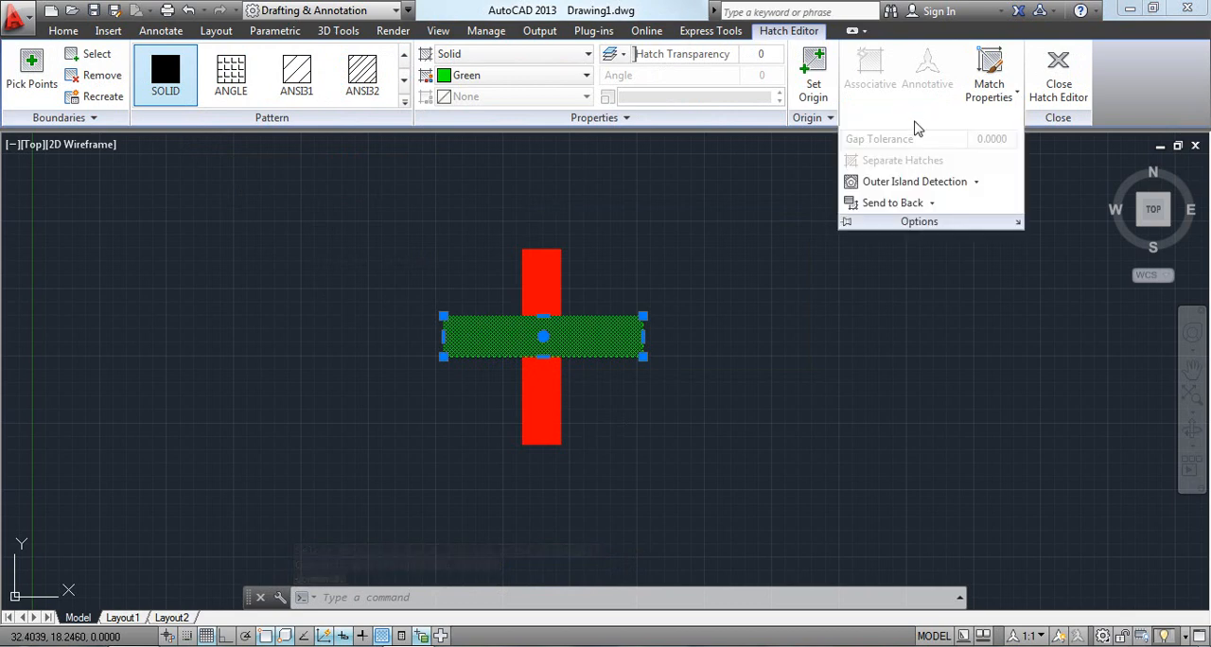
left_click(931, 203)
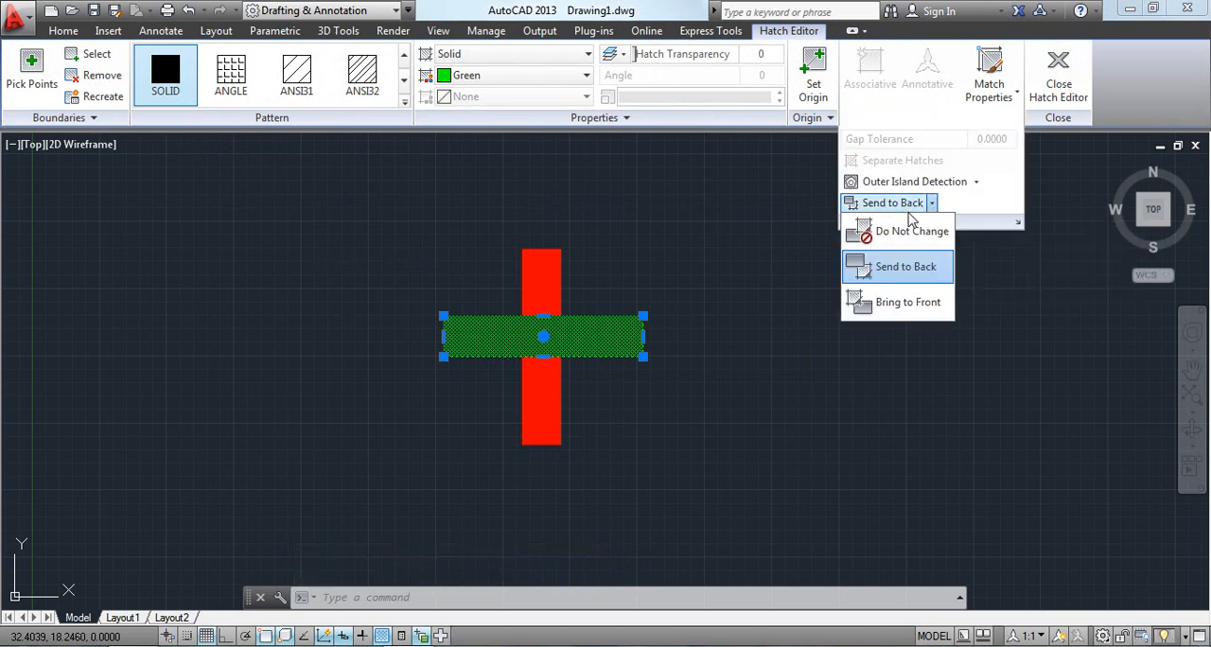
left_click(904, 304)
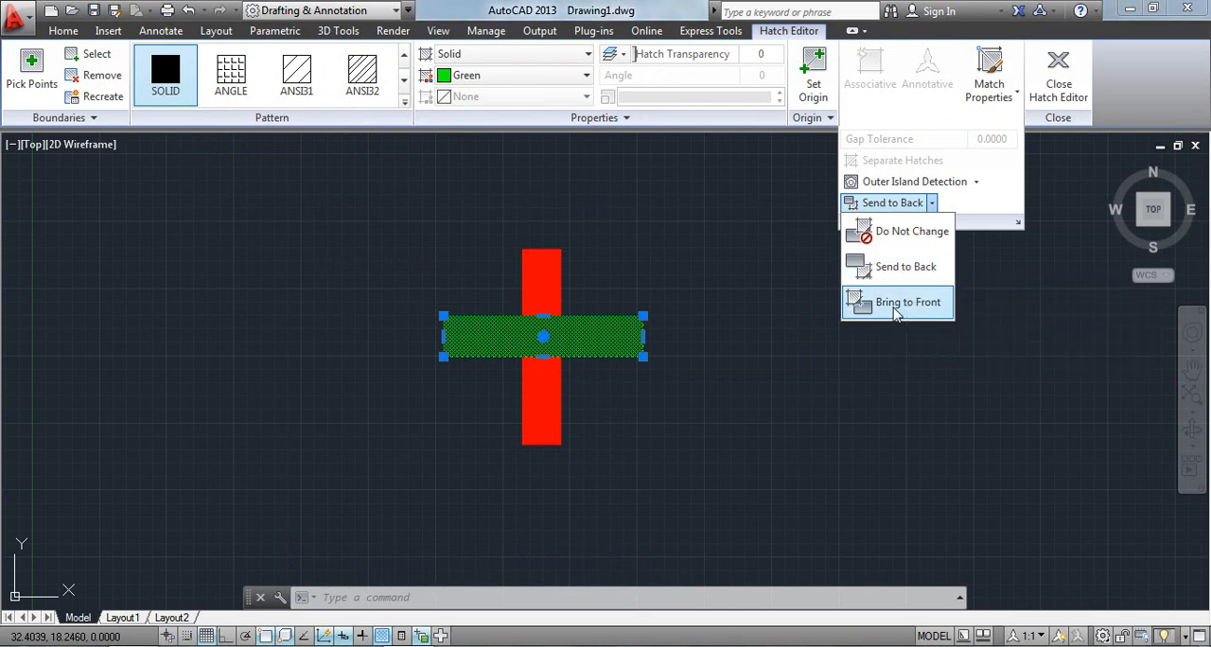
right_click(896, 314)
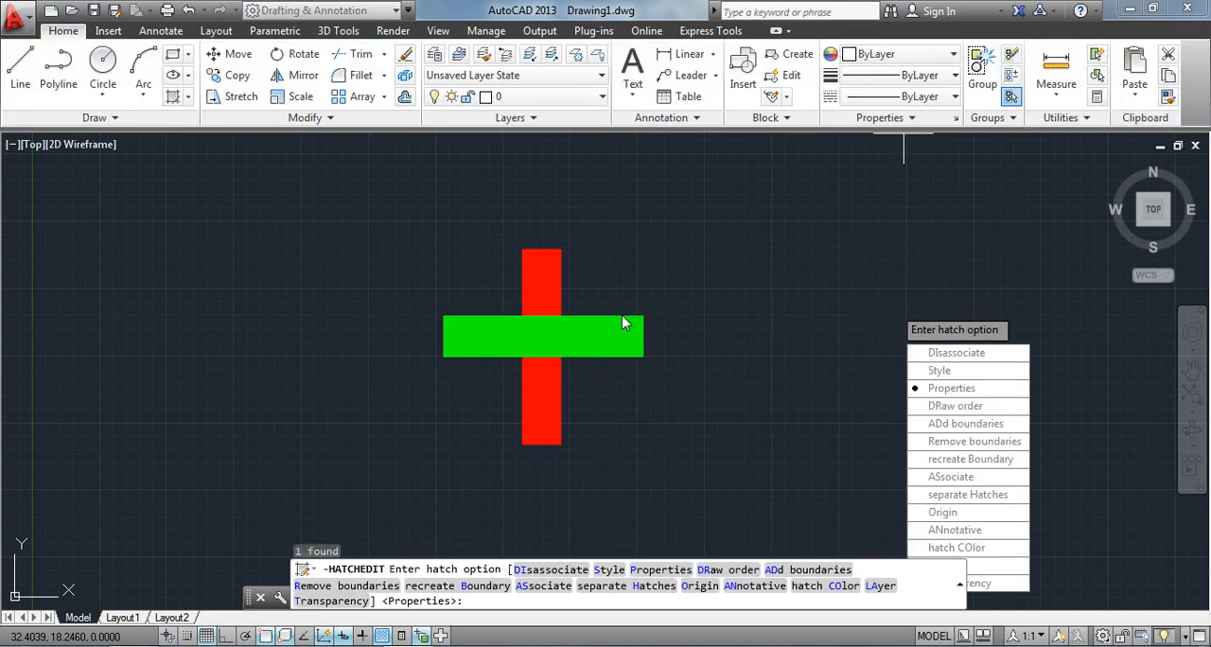
right_click(586, 348)
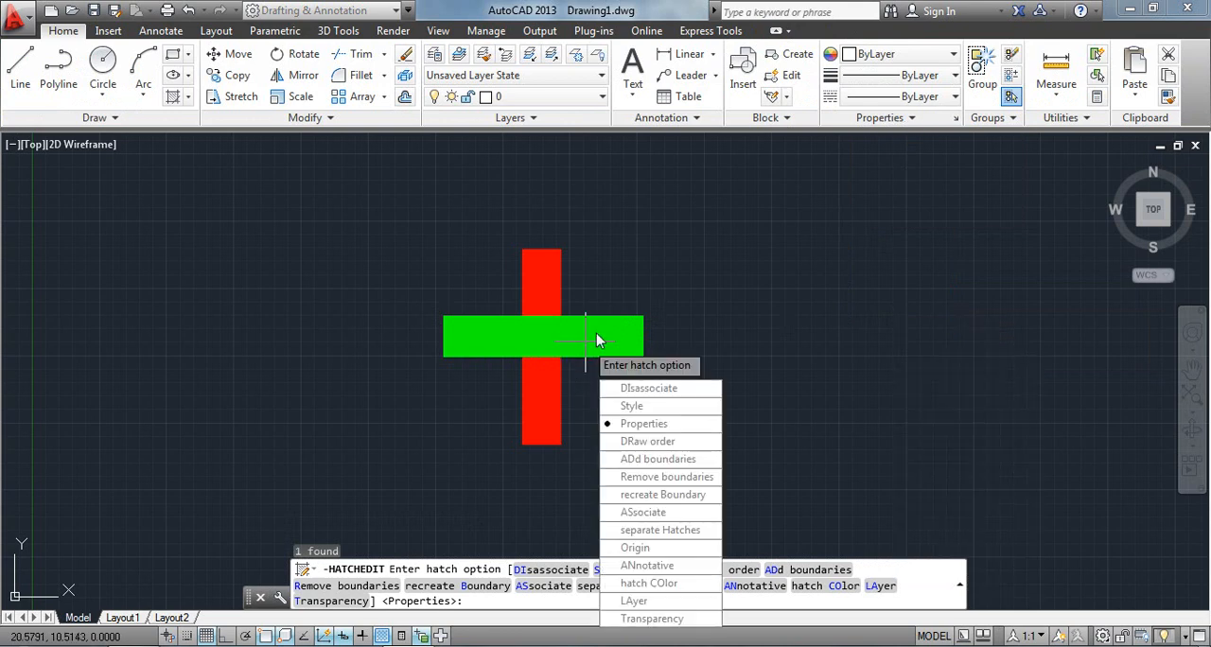
key("Escape")
Send the horizontal rectangle's green hatch to the back of all other objects and leave the hatch edit.
left_click(606, 341)
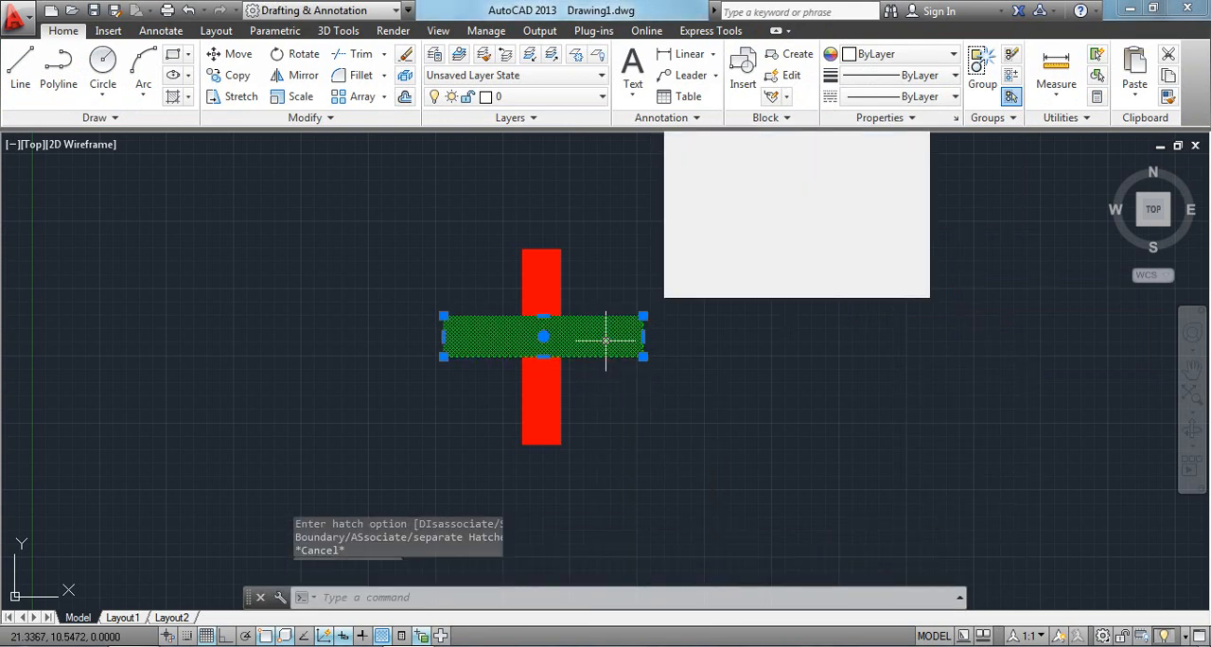
left_click(918, 118)
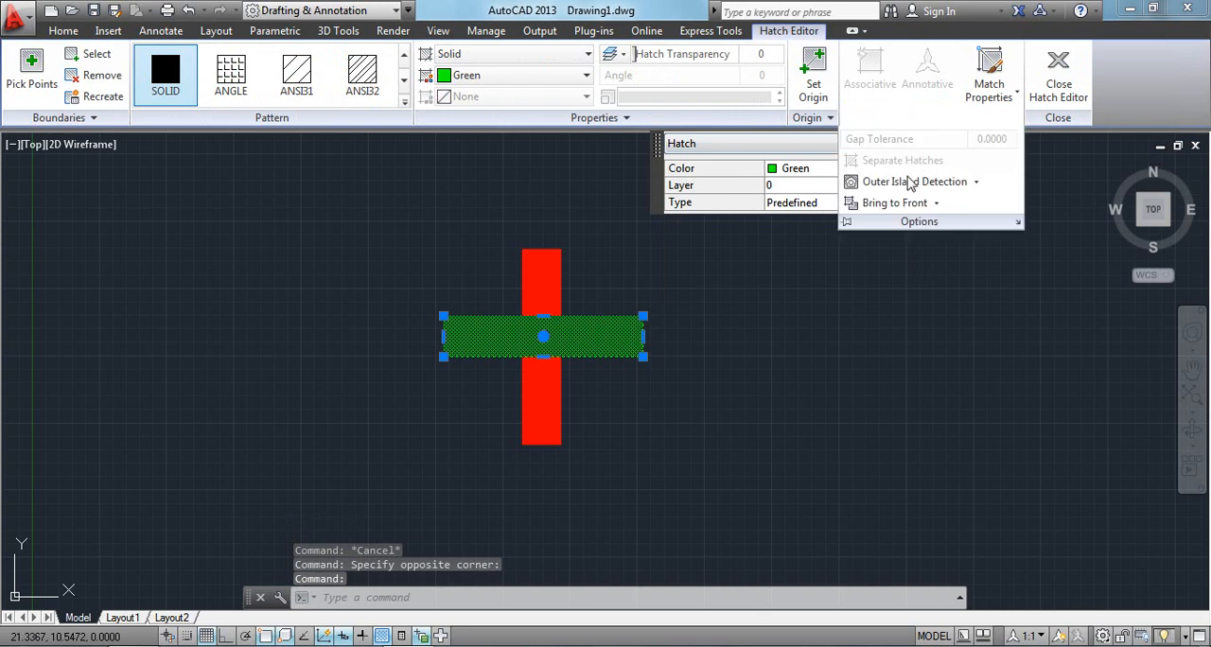
left_click(936, 204)
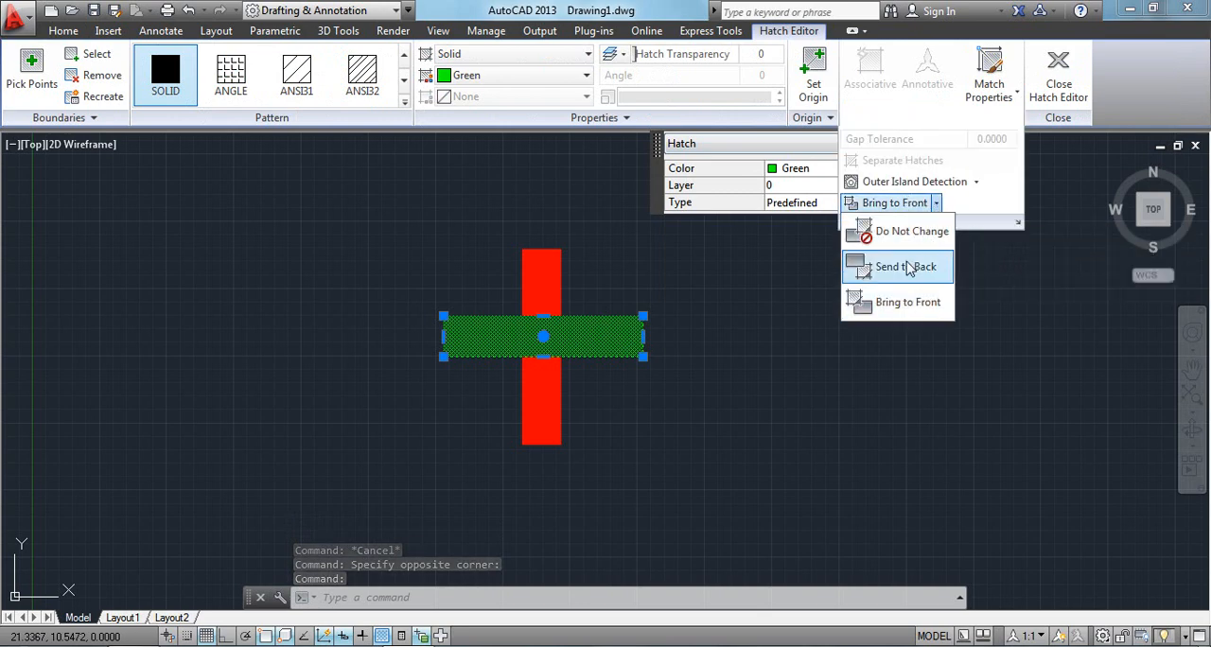
left_click(909, 265)
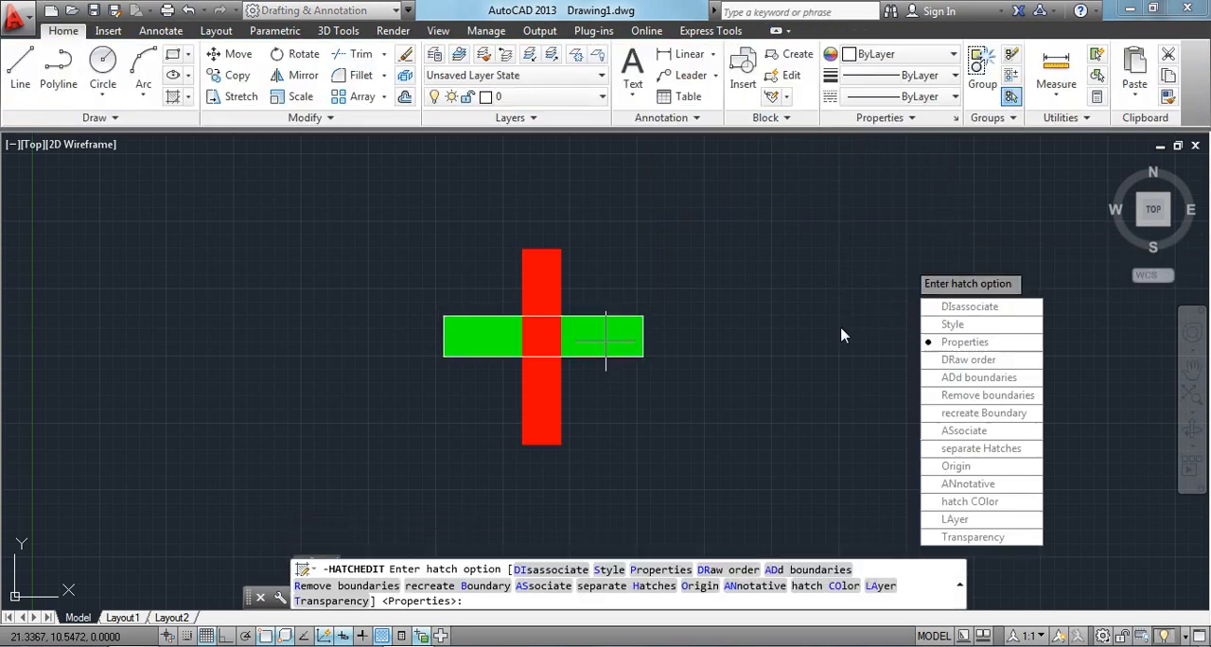
key("Escape")
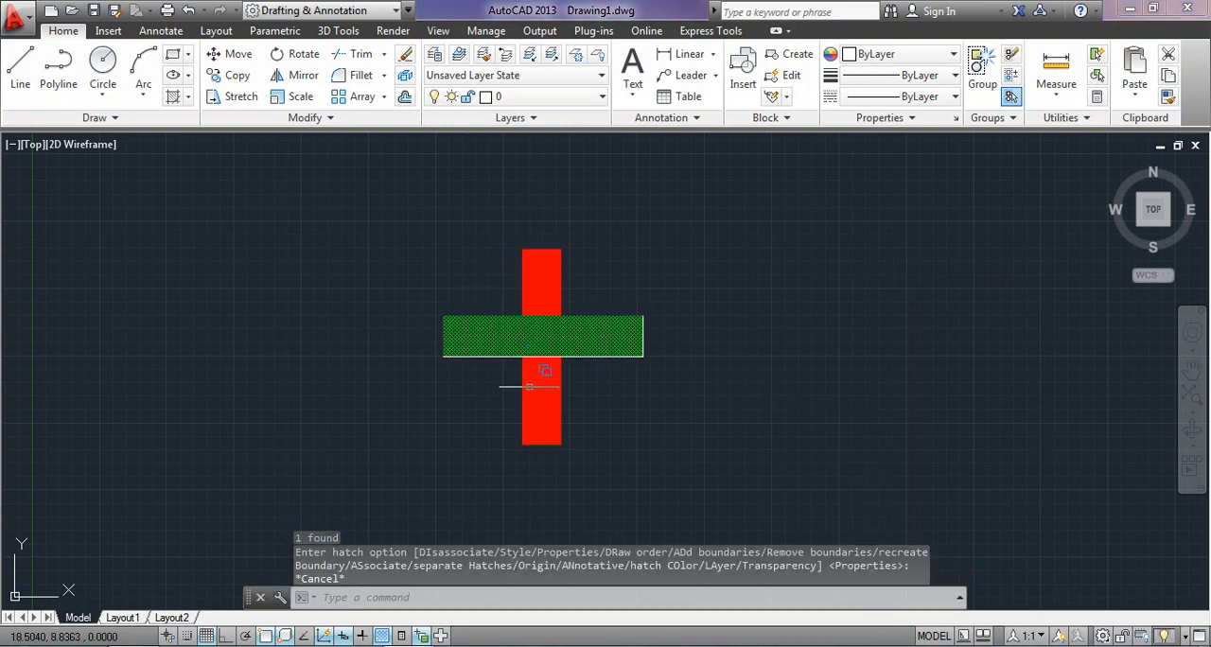
Select the green hatch over its overlapping polyline and view its draw order choices without applying any.
left_click(492, 318)
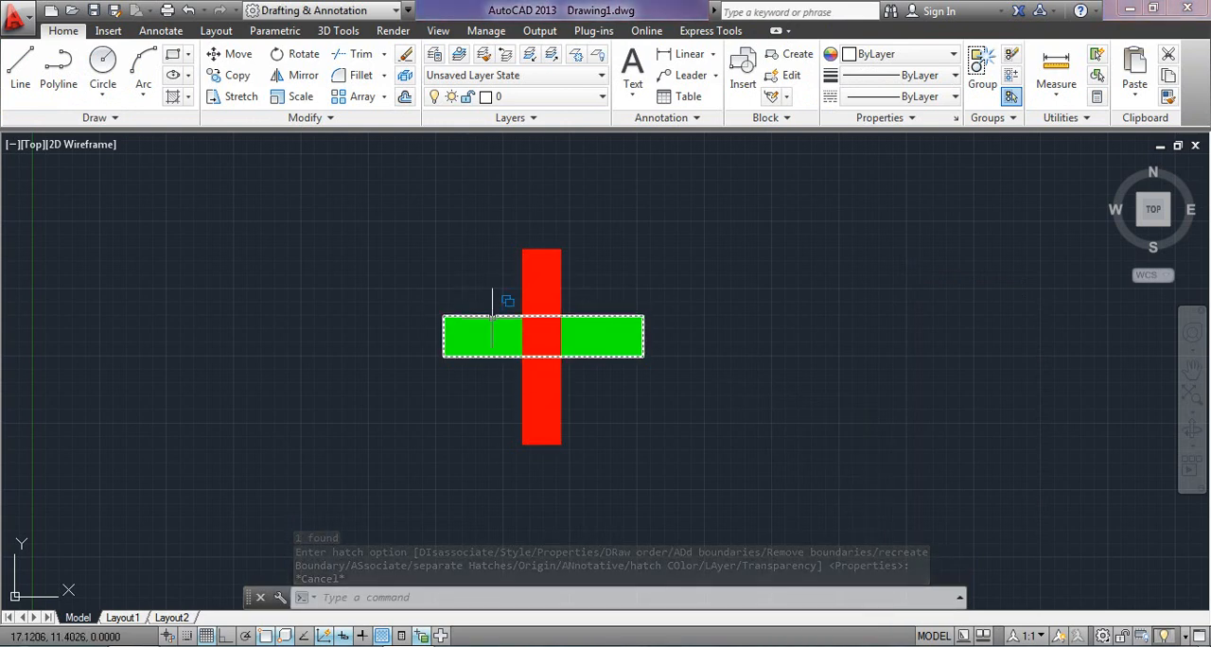
left_click(492, 318)
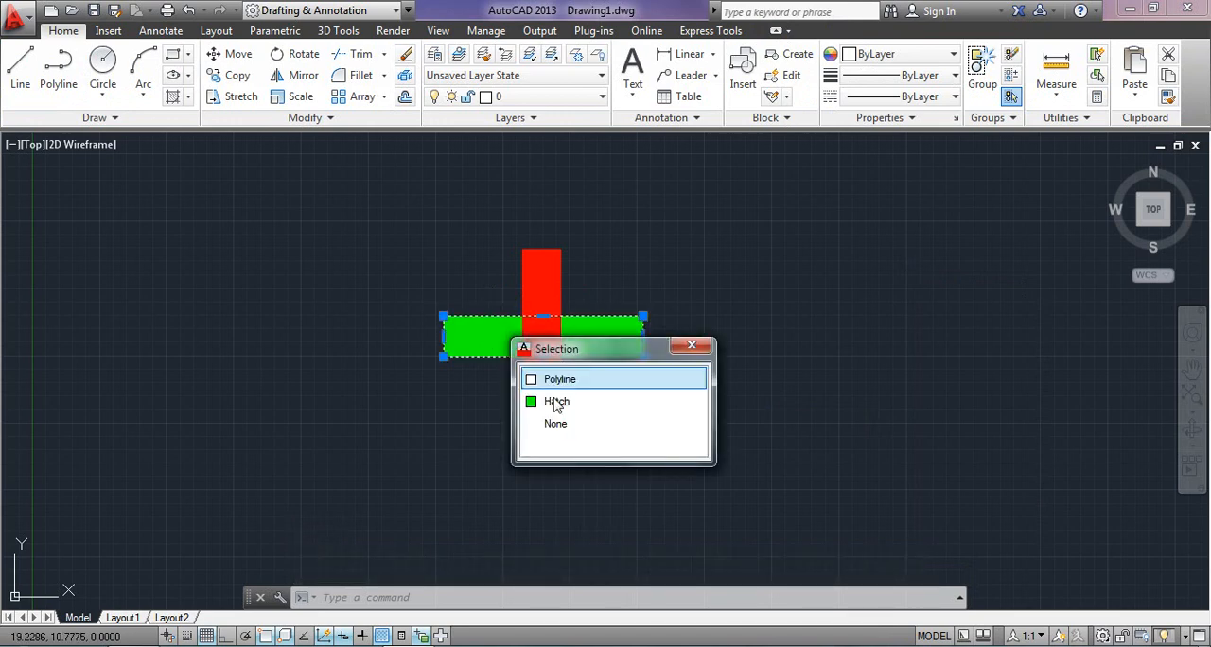
left_click(568, 400)
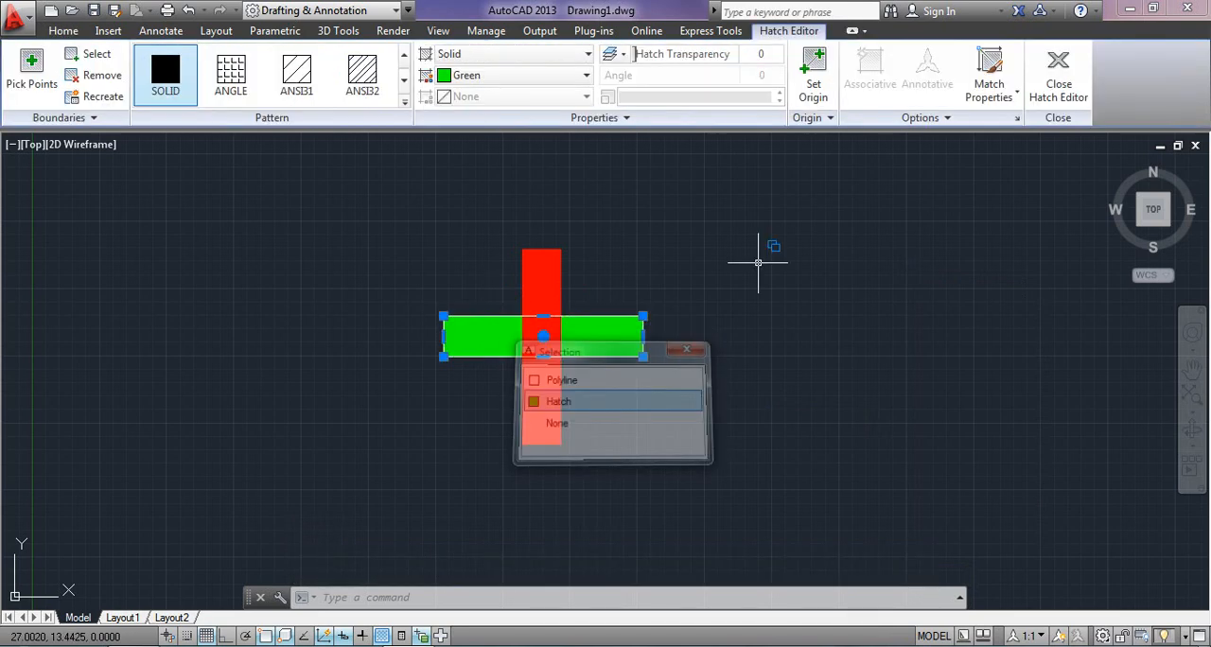
left_click(910, 119)
left_click(931, 207)
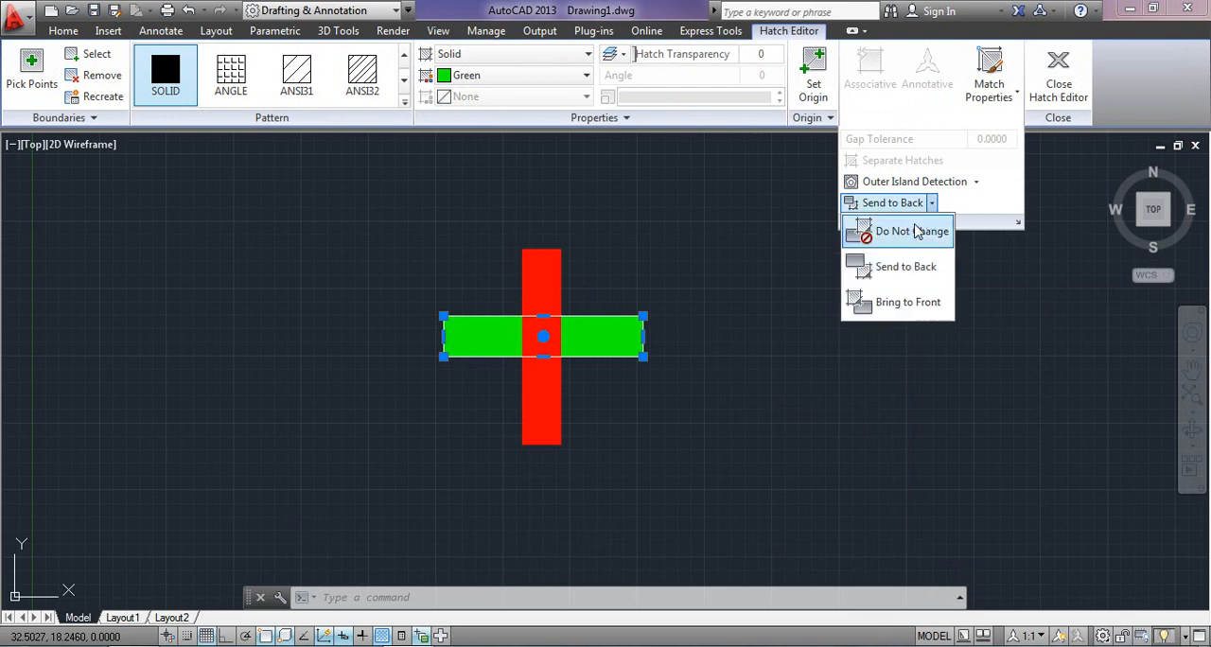
key("Escape")
key("Escape")
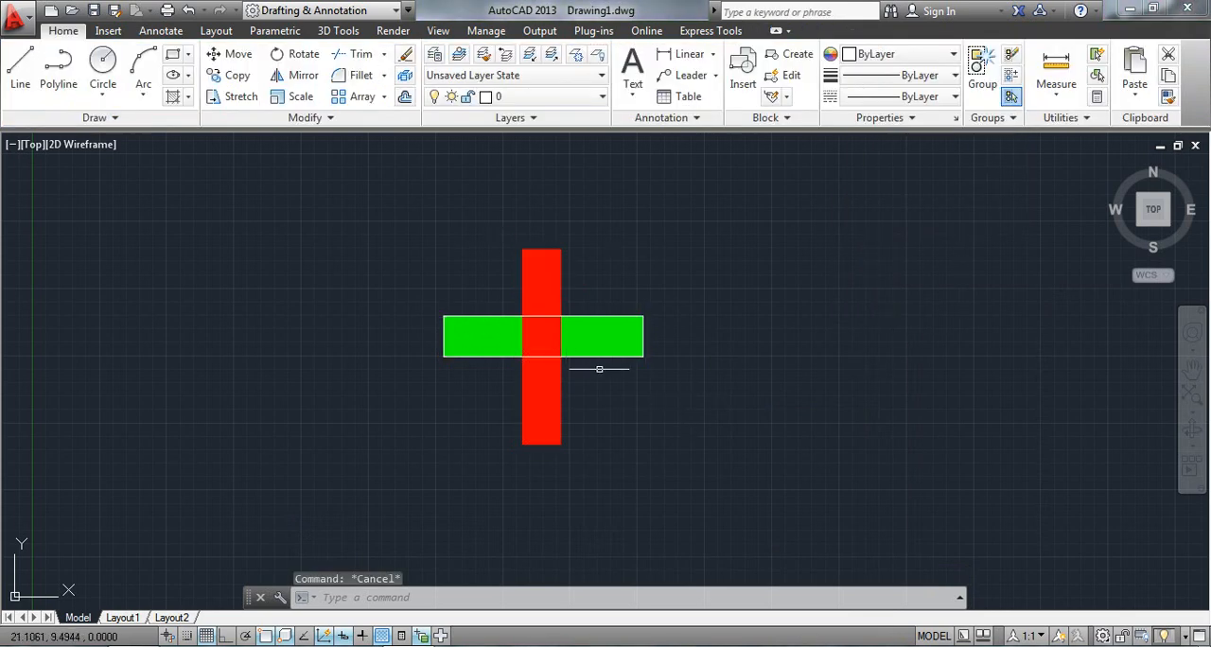
Send the vertical rectangle's red hatch to the back of all other objects.
left_click(548, 277)
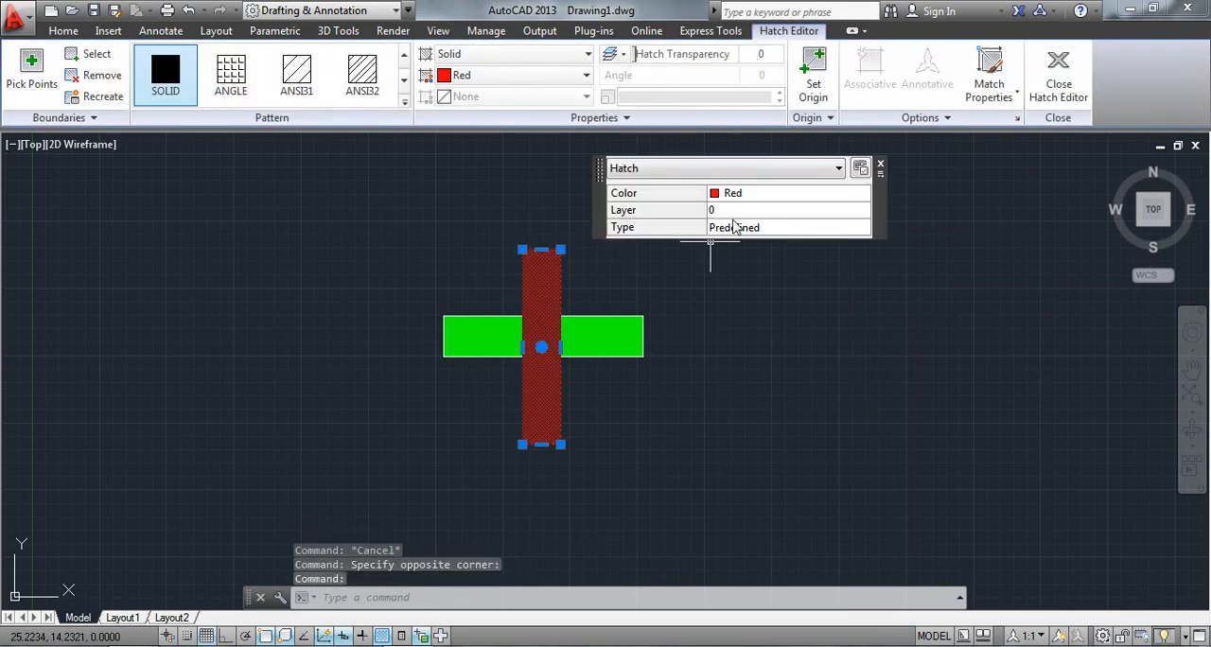
left_click(920, 117)
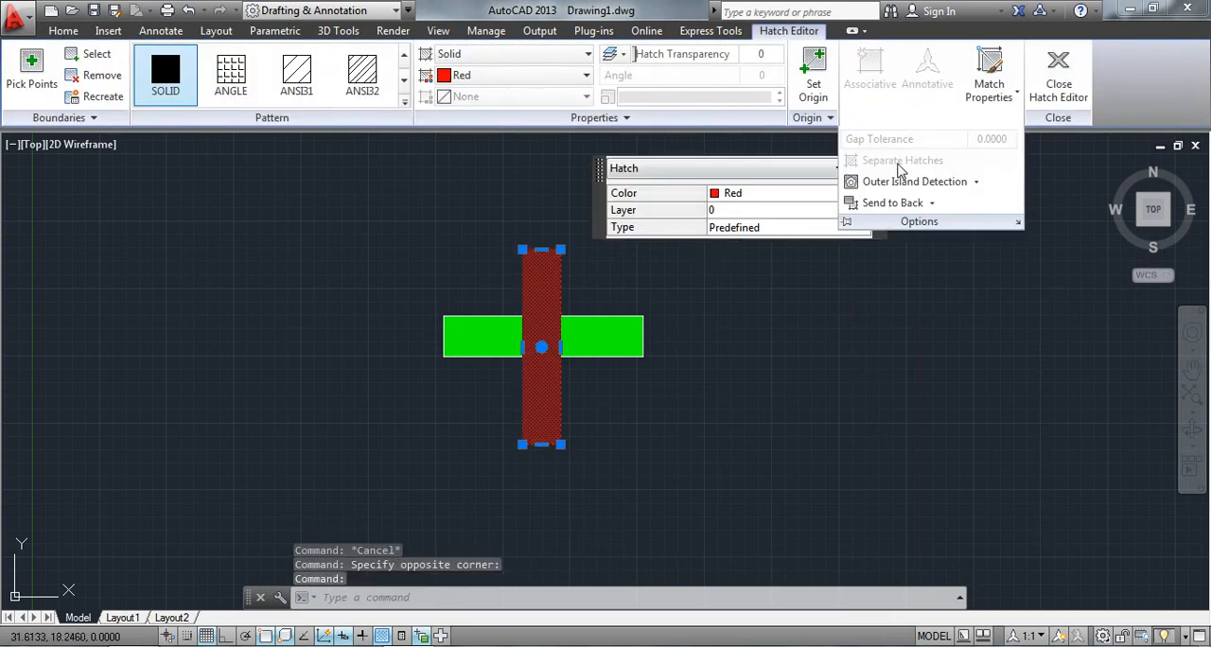
left_click(915, 206)
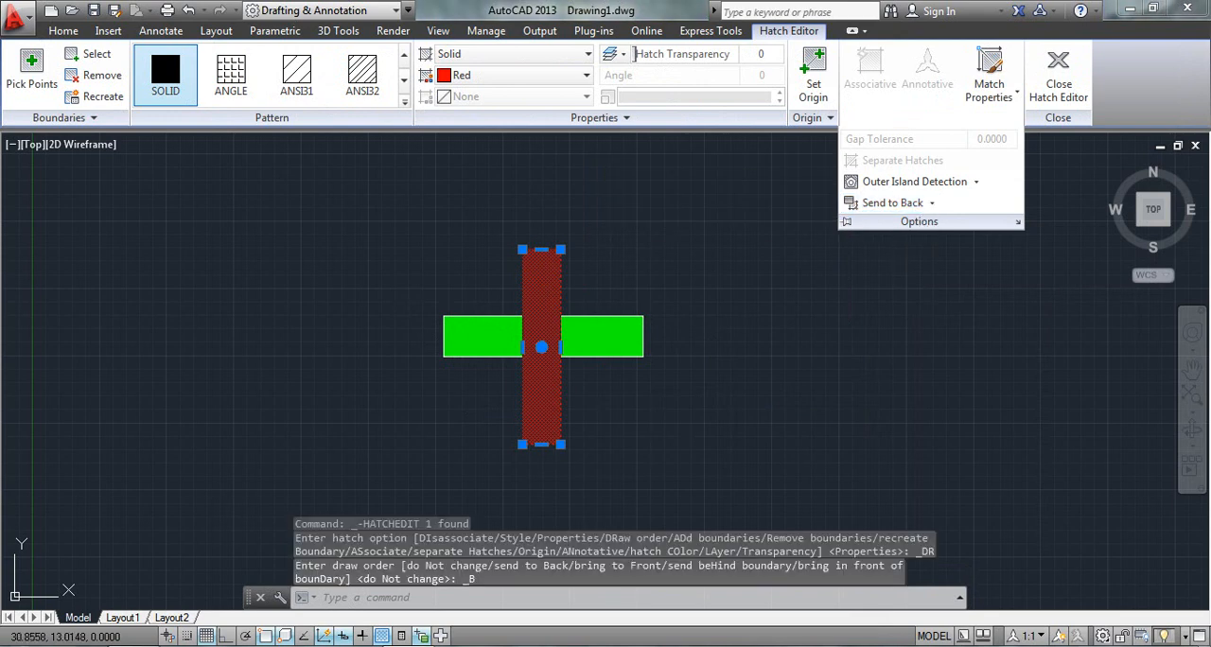
key("Escape")
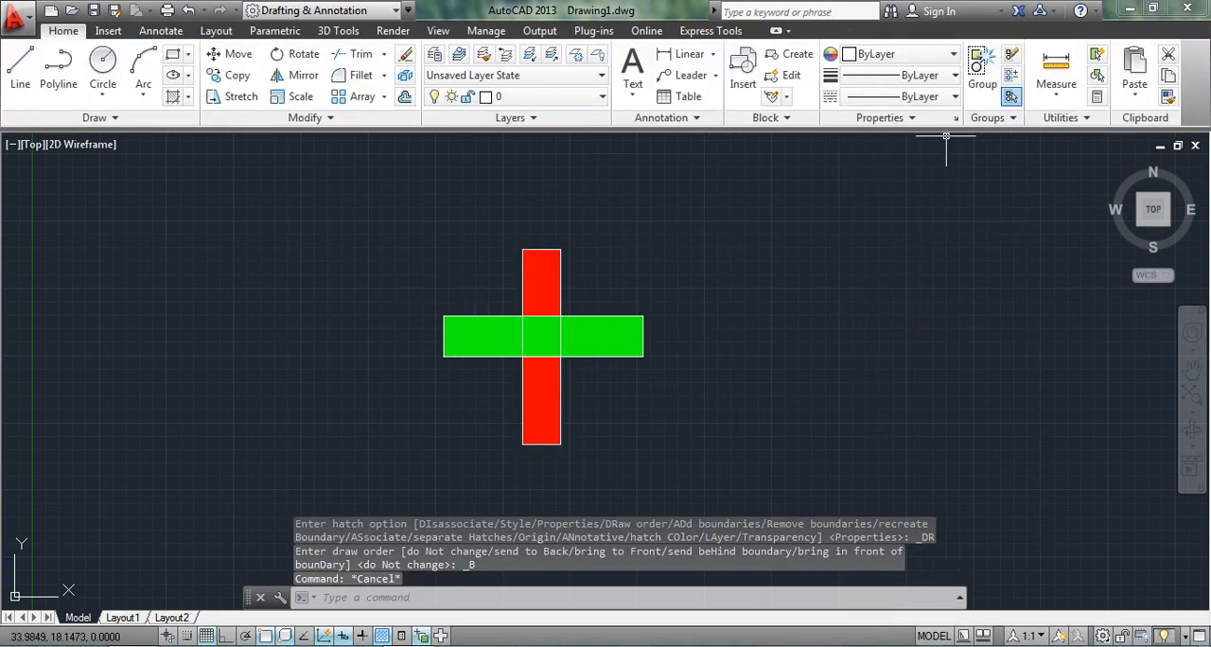
Bring the vertical rectangle's red hatch to the front of all other objects.
left_click(533, 276)
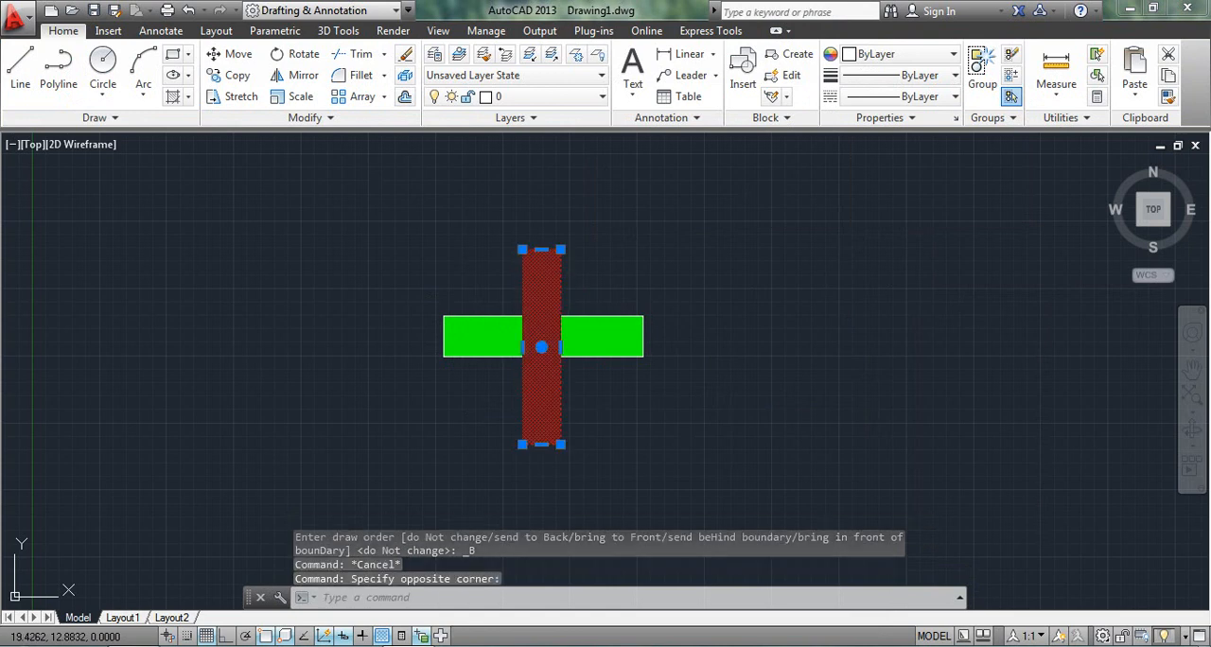
left_click(907, 120)
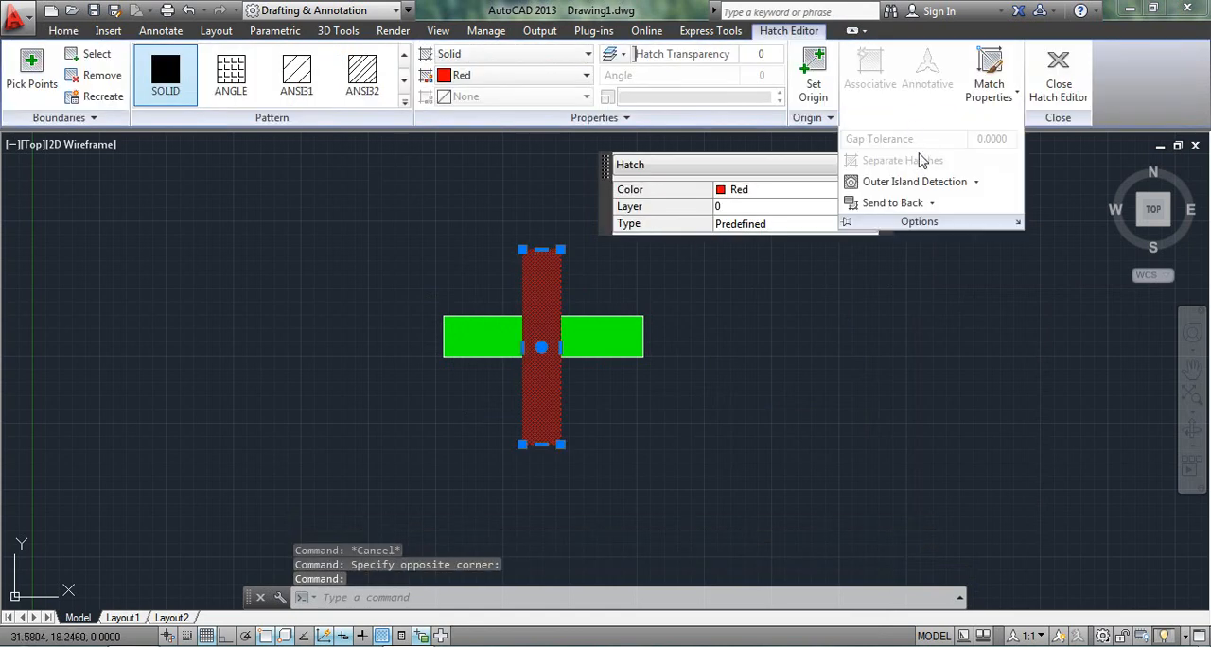
left_click(932, 203)
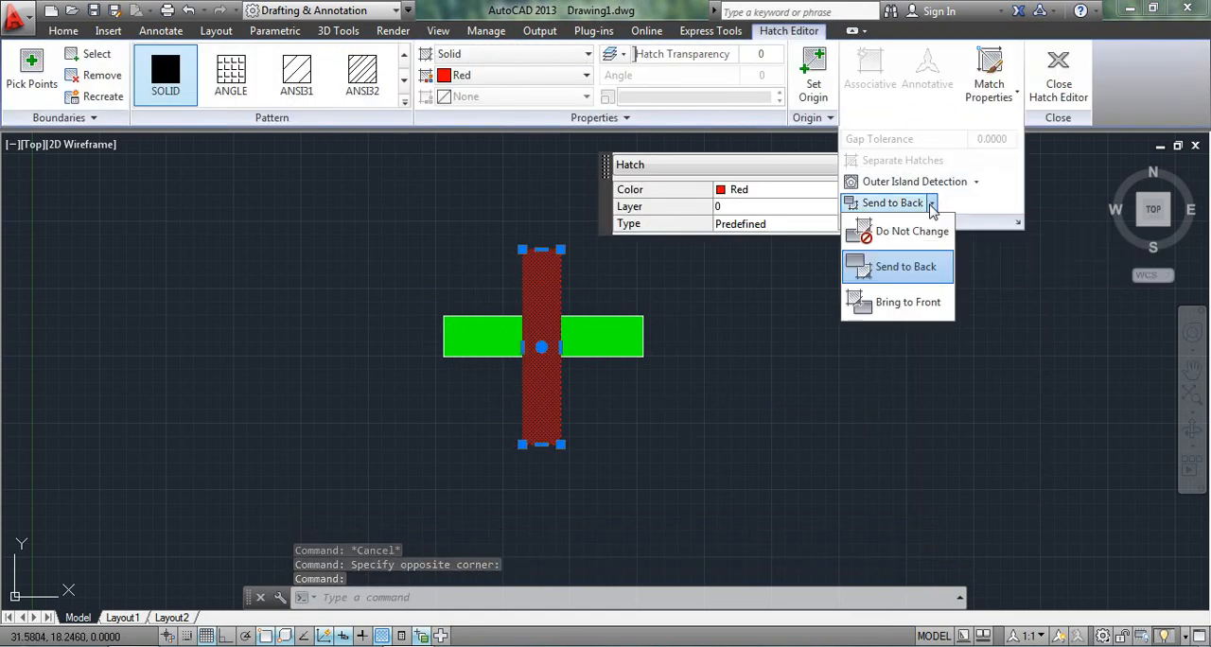
left_click(894, 302)
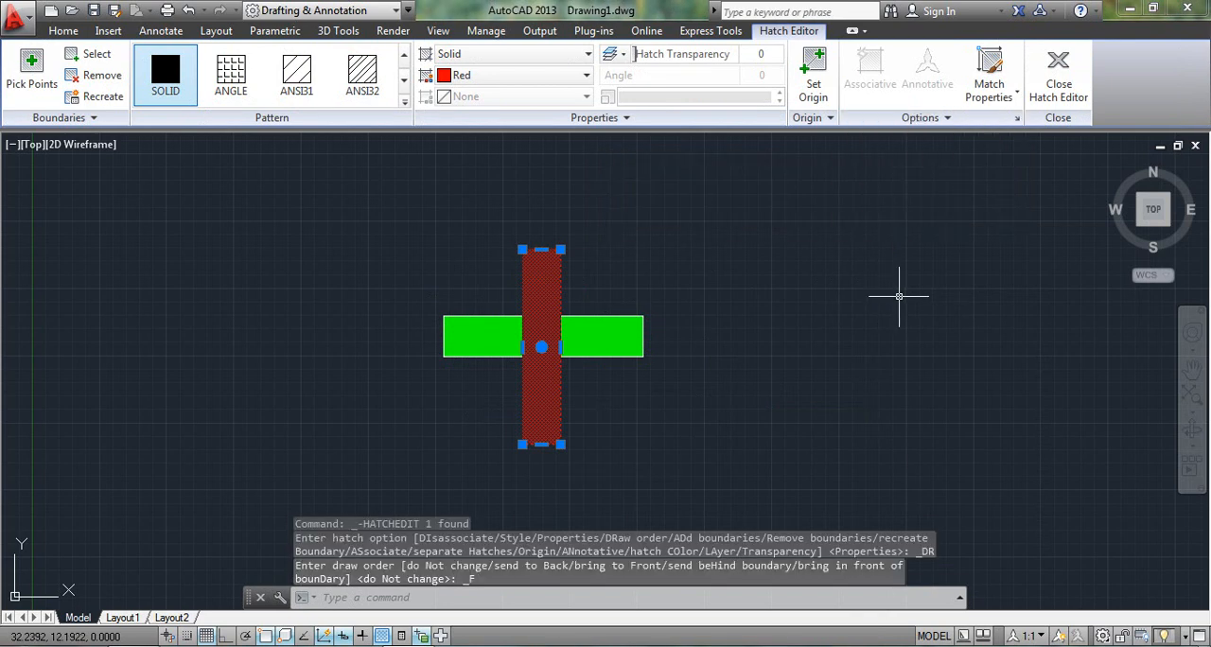
key("Return")
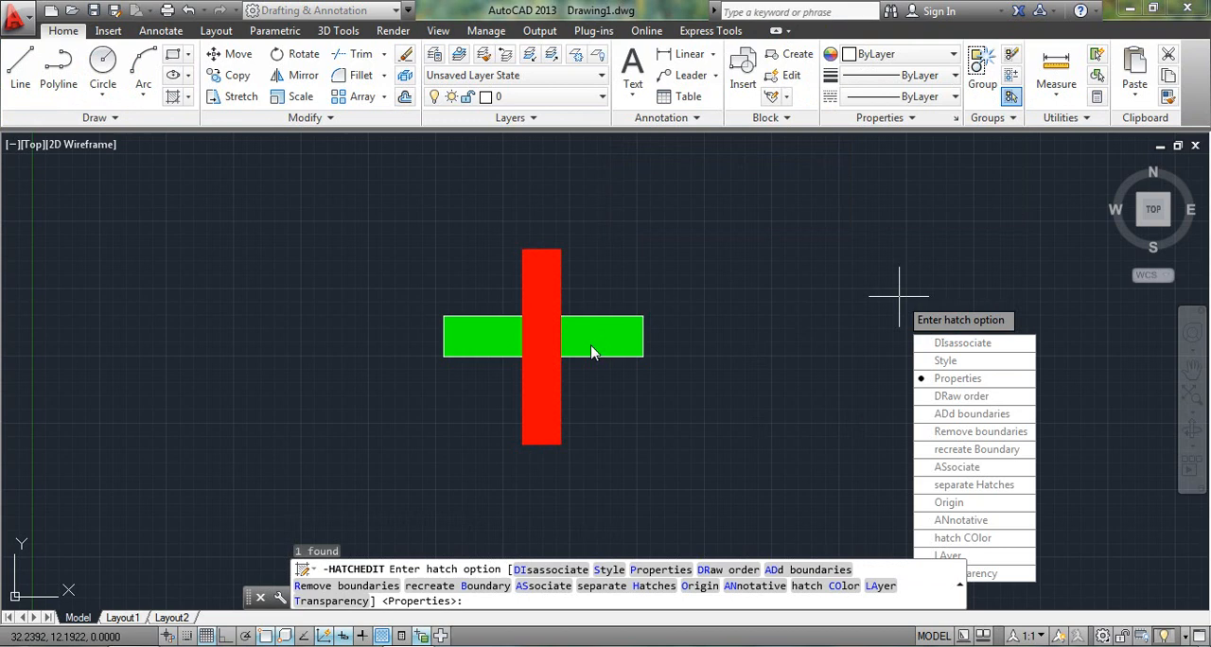
Start a new hatch and open its extended options for gap tolerance, island detection and draw order.
left_click(174, 99)
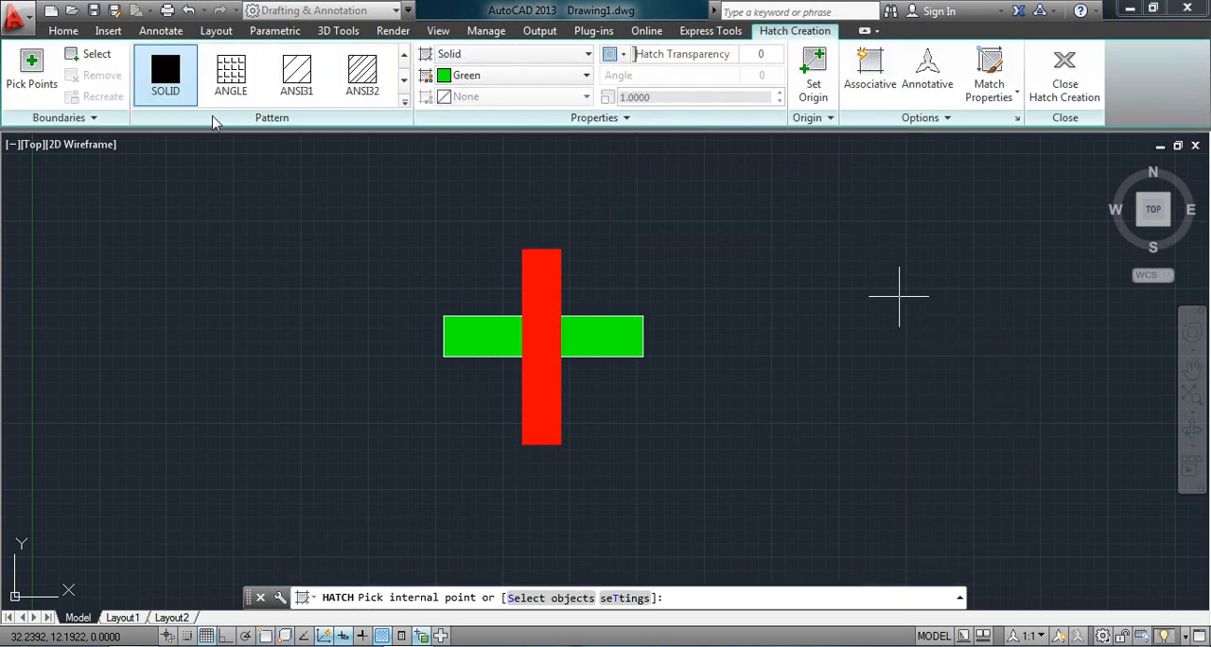
left_click(944, 119)
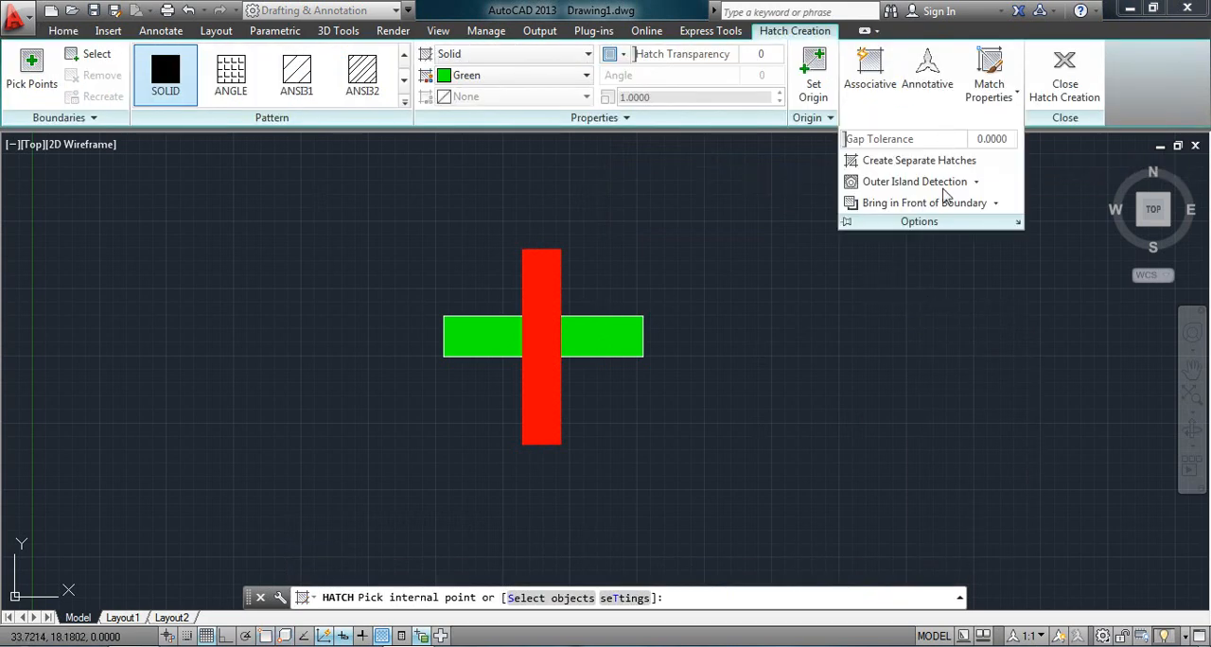